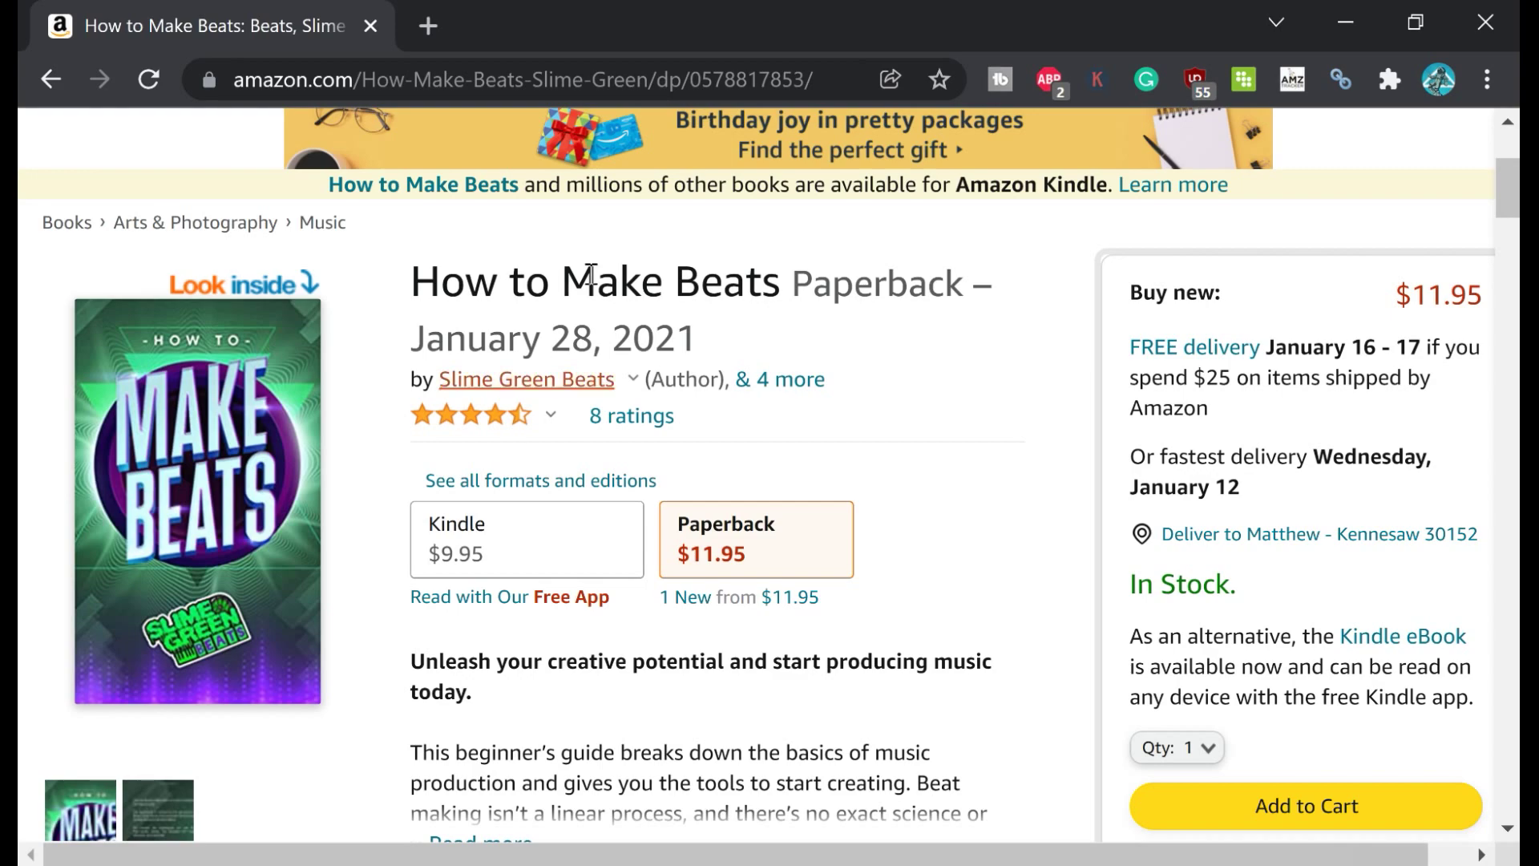
# Examine the How to Make Beats book page and its customer reviews.
pyautogui.moveTo(536, 417)
pyautogui.scroll(-5, 344, 445)
pyautogui.scroll(-20, 350, 456)
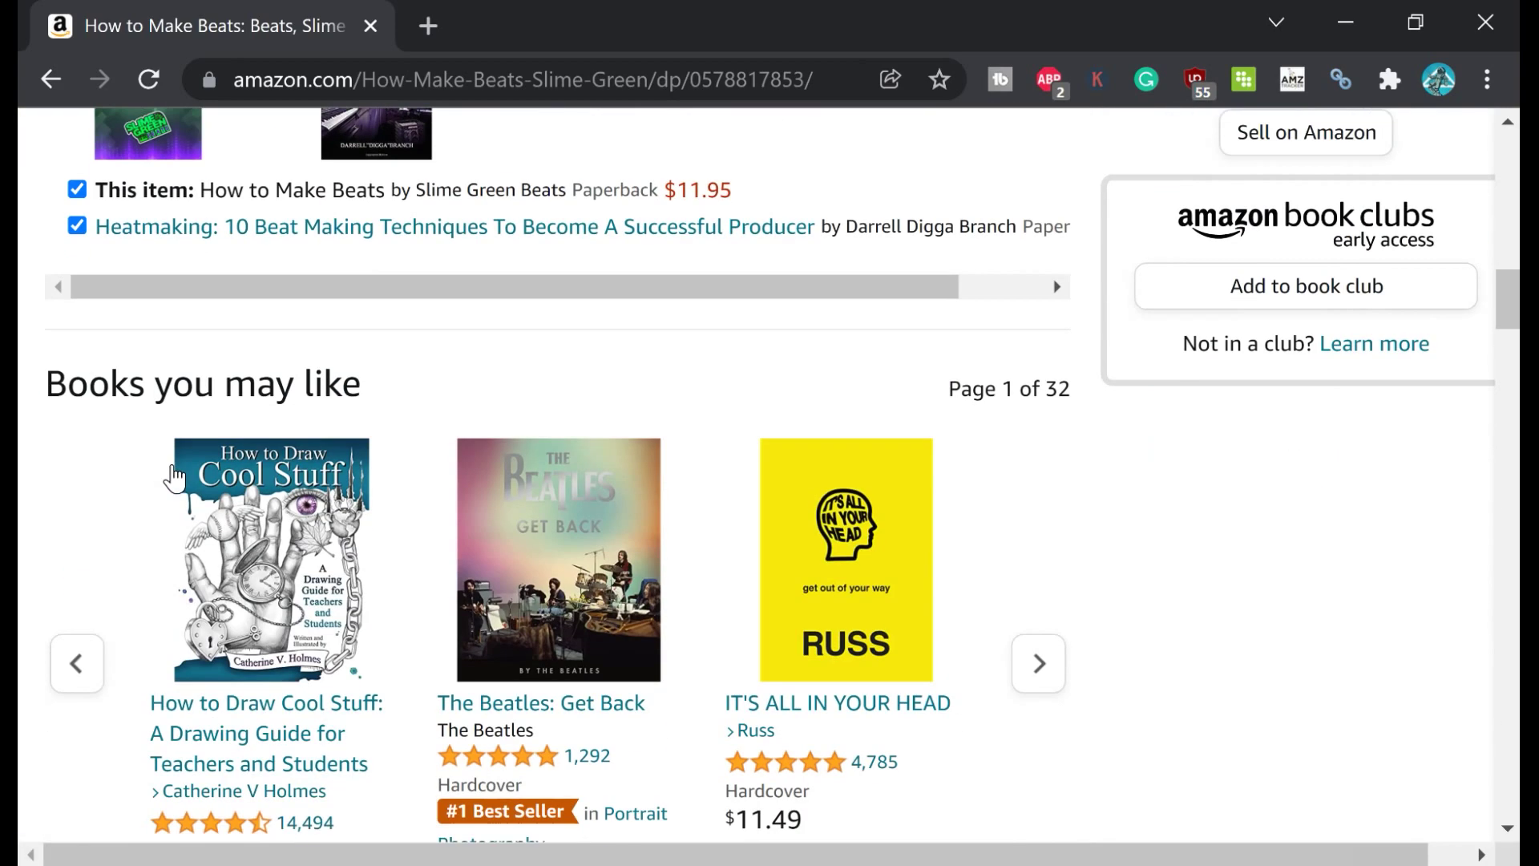
pyautogui.scroll(-10, 208, 443)
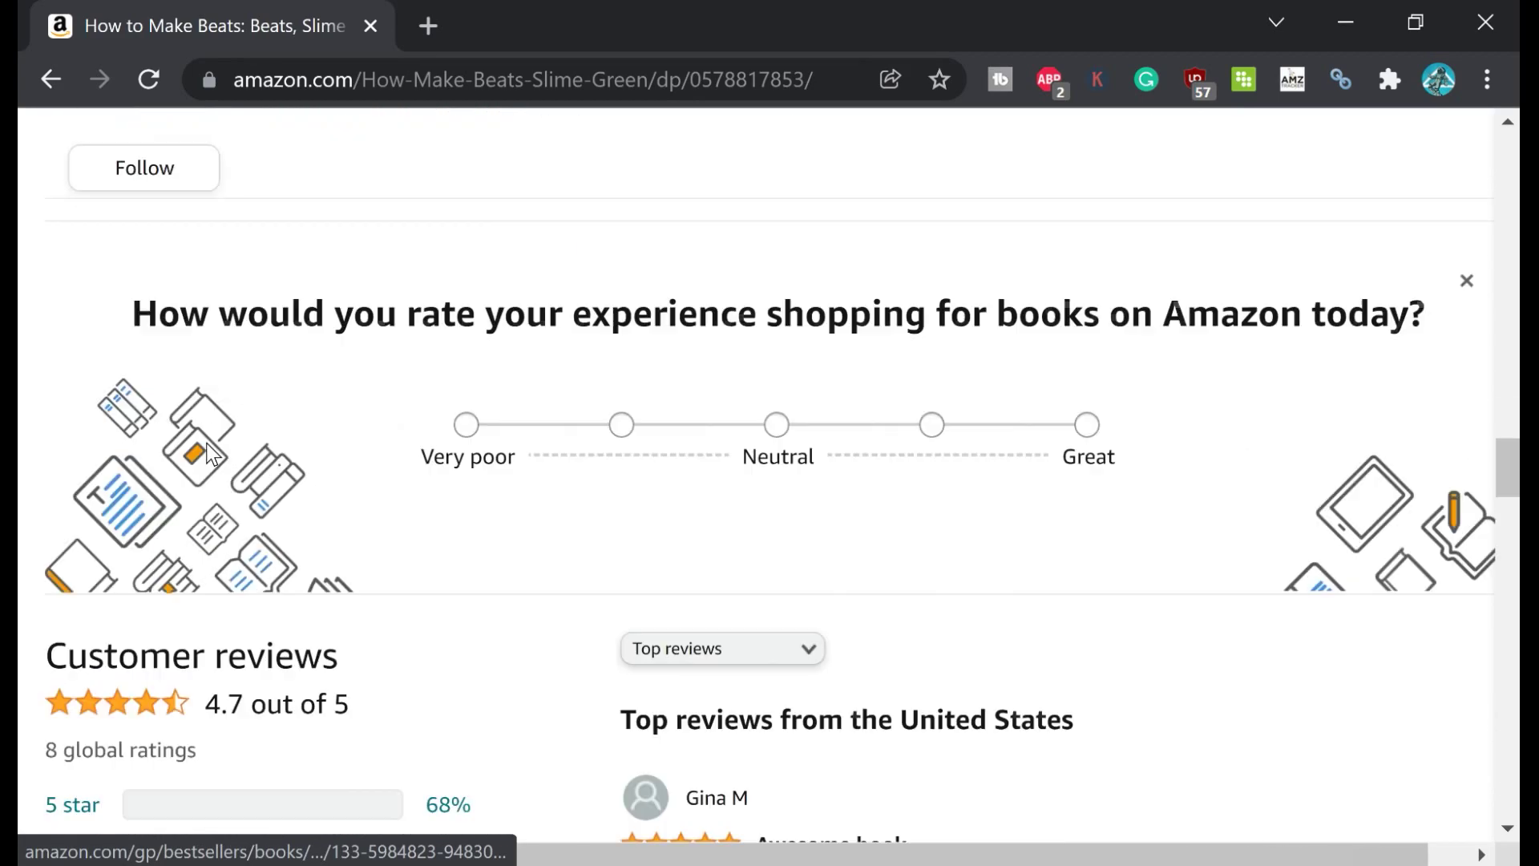
pyautogui.scroll(4, 210, 440)
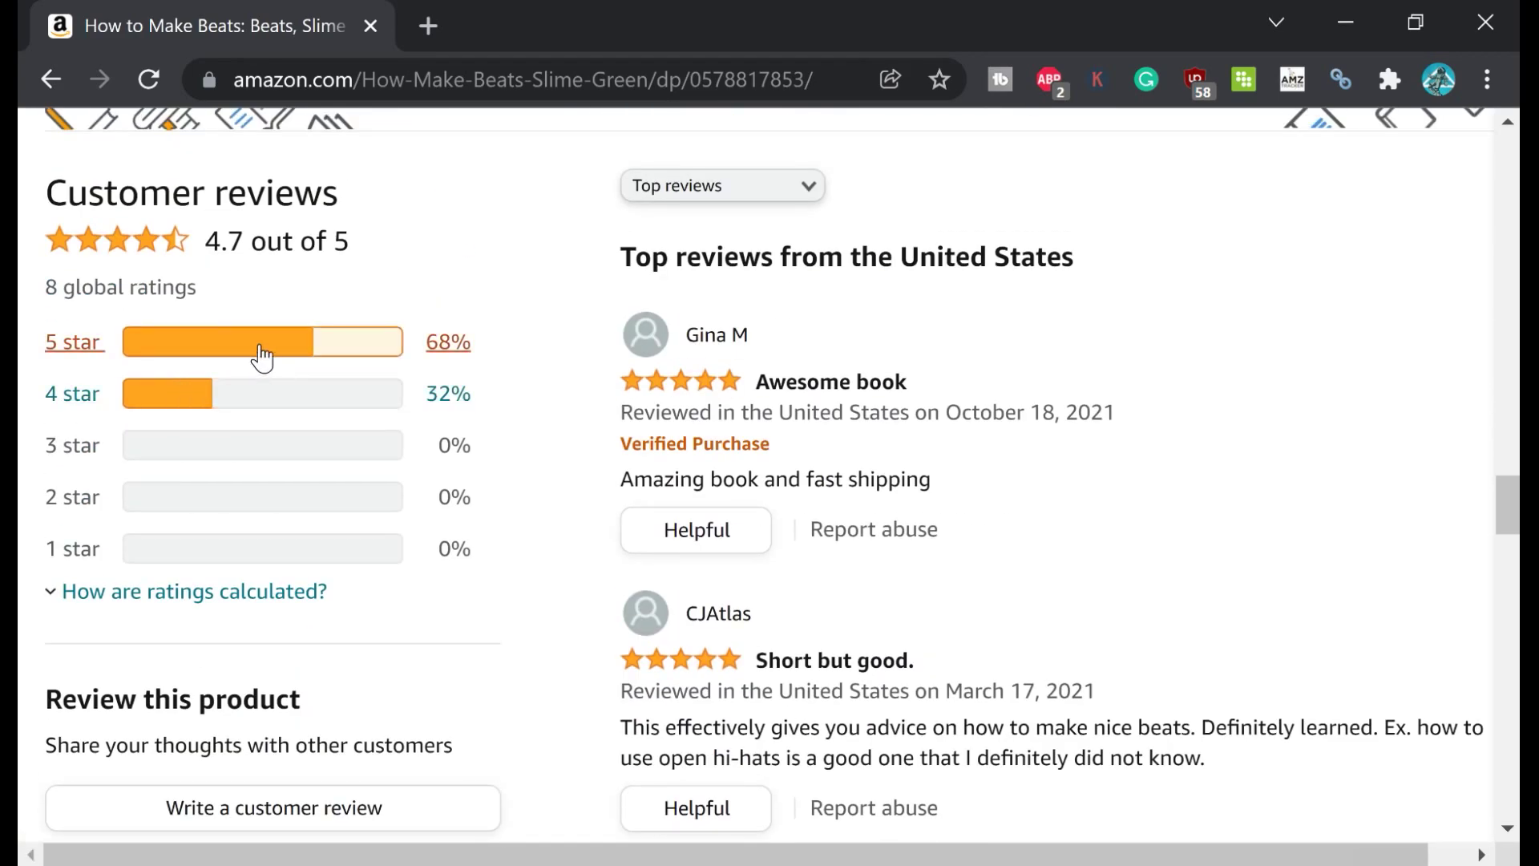
pyautogui.scroll(-2, 574, 457)
pyautogui.scroll(-6, 814, 615)
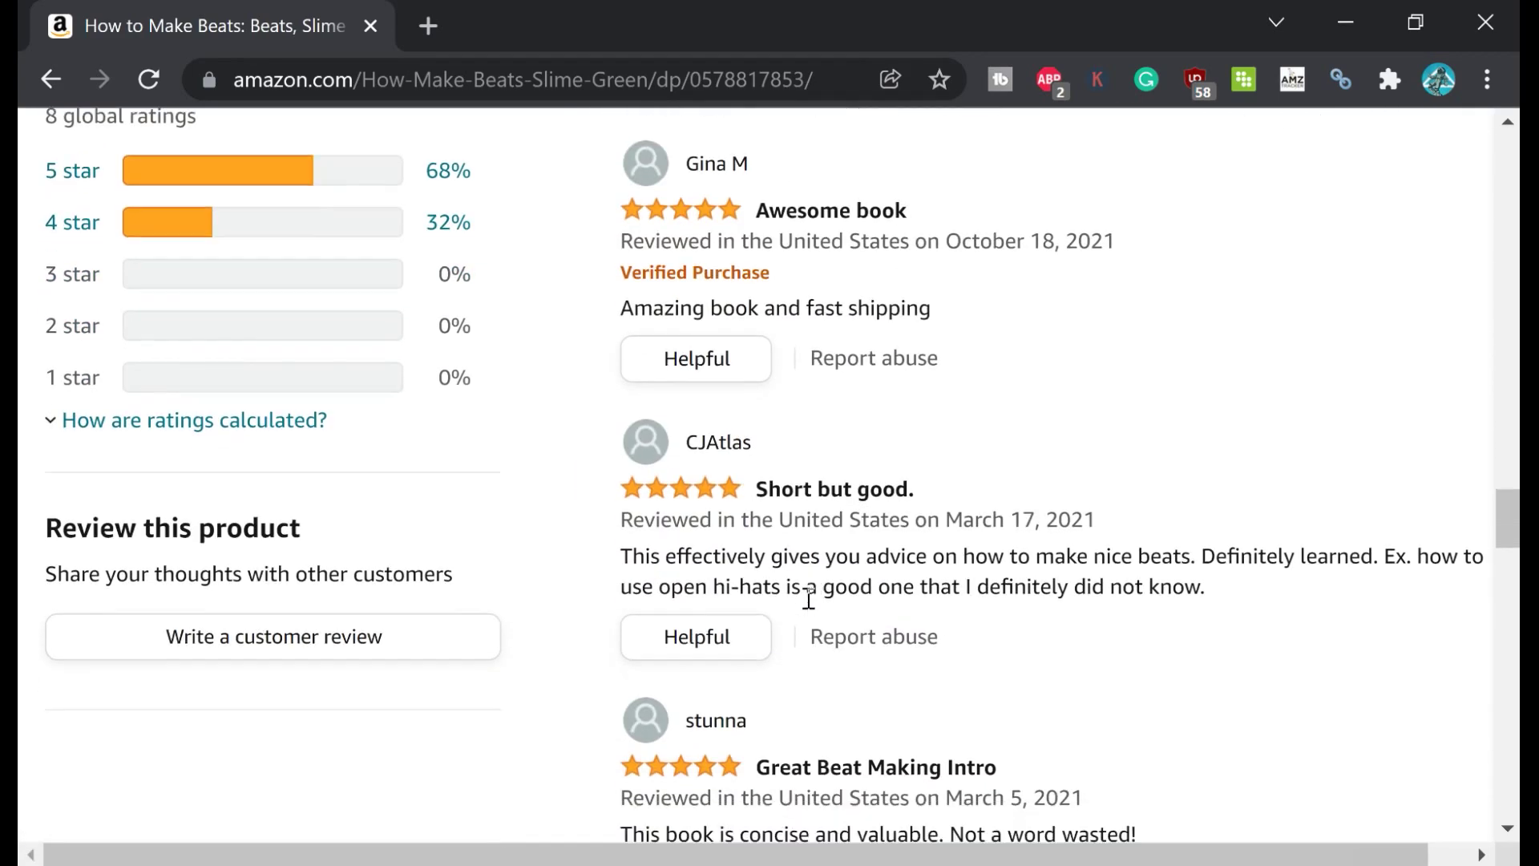
pyautogui.scroll(7, 721, 515)
pyautogui.scroll(-6, 678, 478)
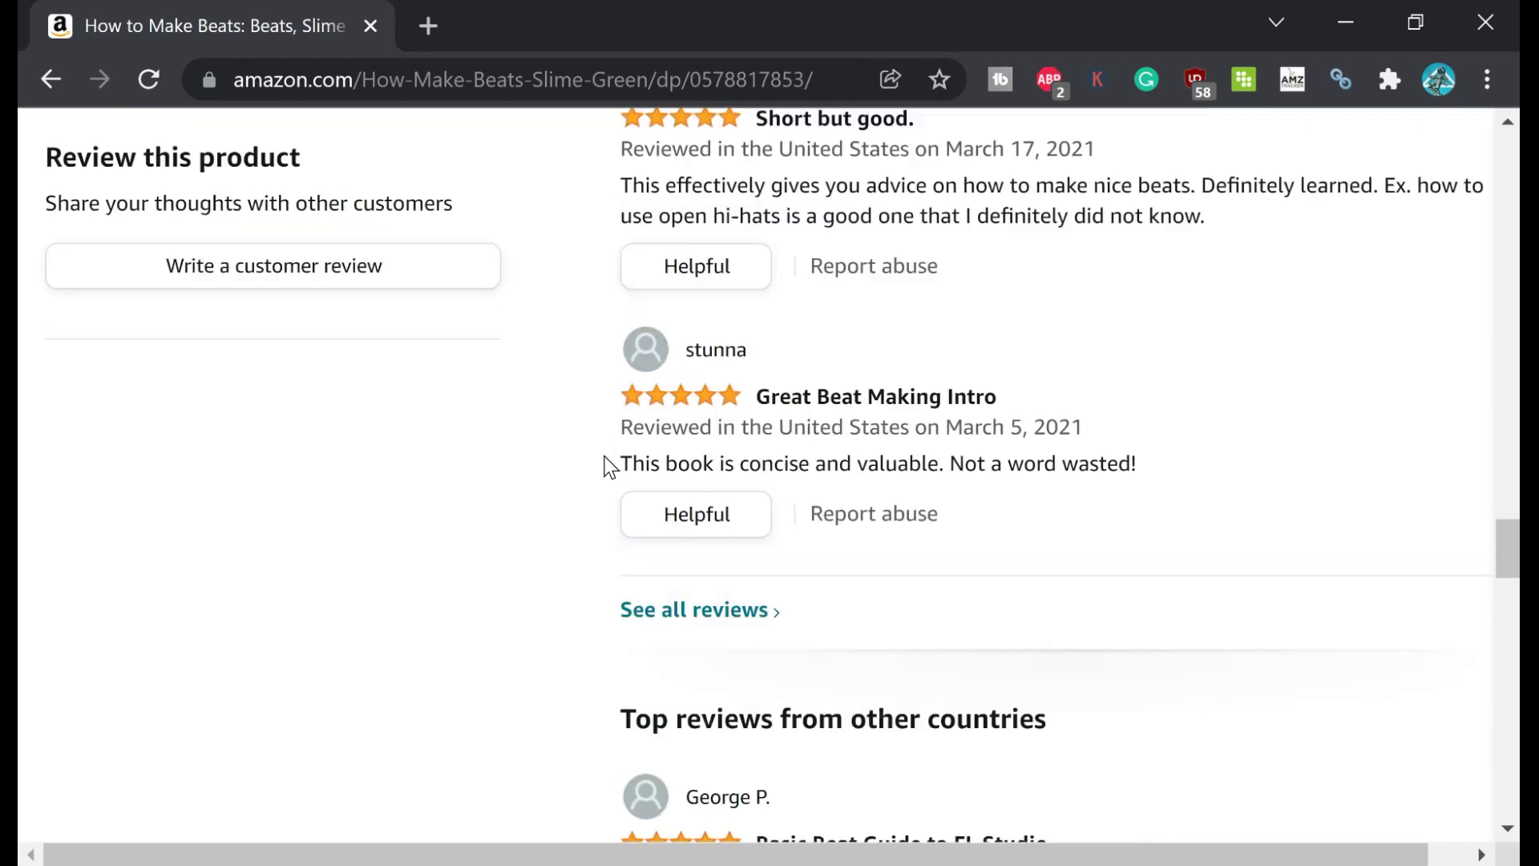
pyautogui.scroll(12, 561, 473)
pyautogui.scroll(-6, 401, 617)
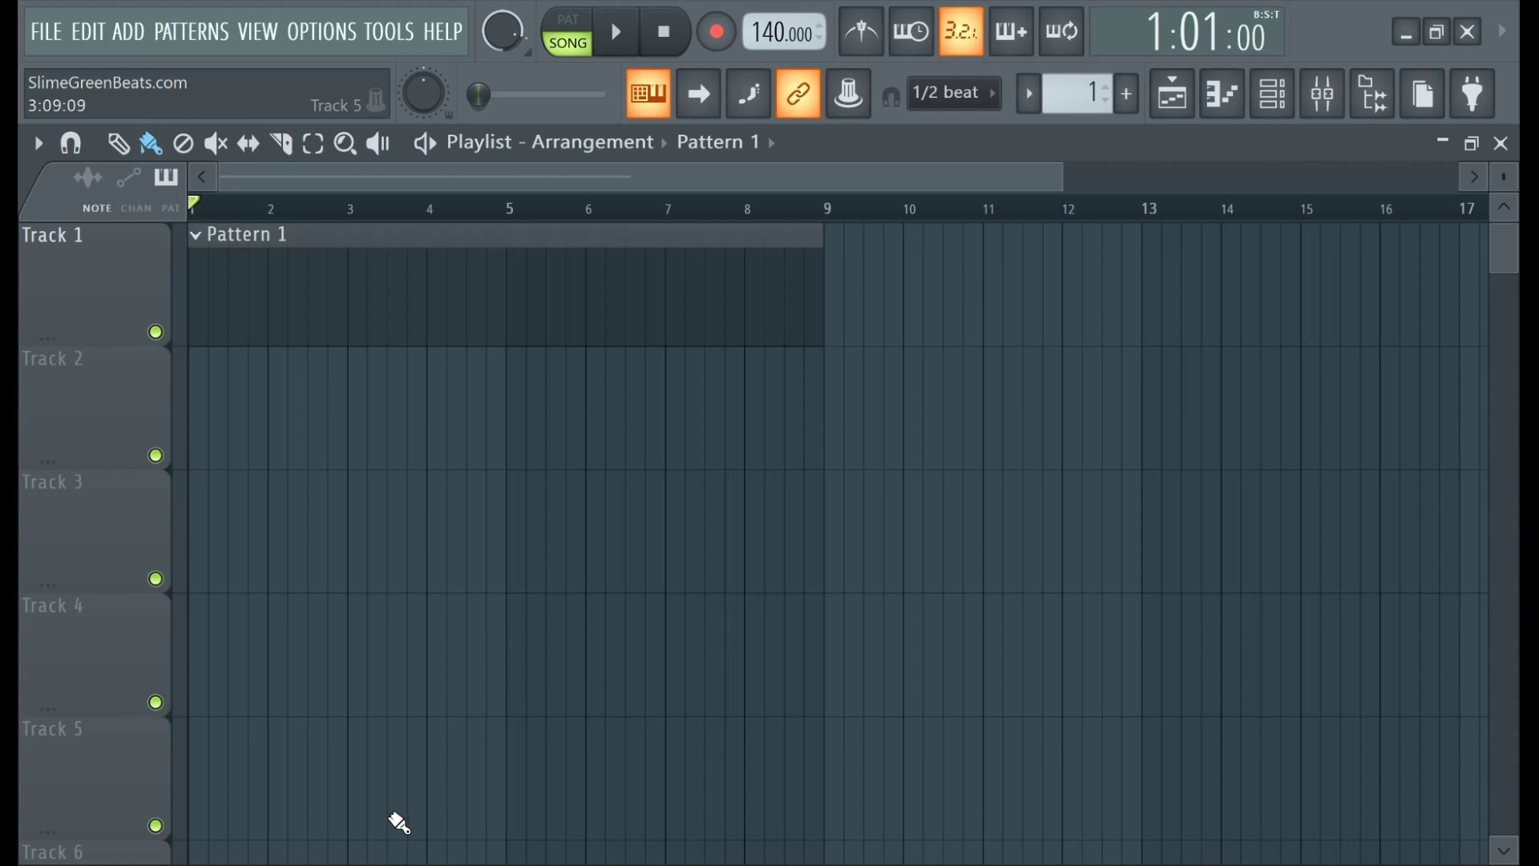
# Switch to the Downloads folder window and place the Already Is audio file on Track 2 of the playlist at bar 1.
pyautogui.moveTo(375, 858)
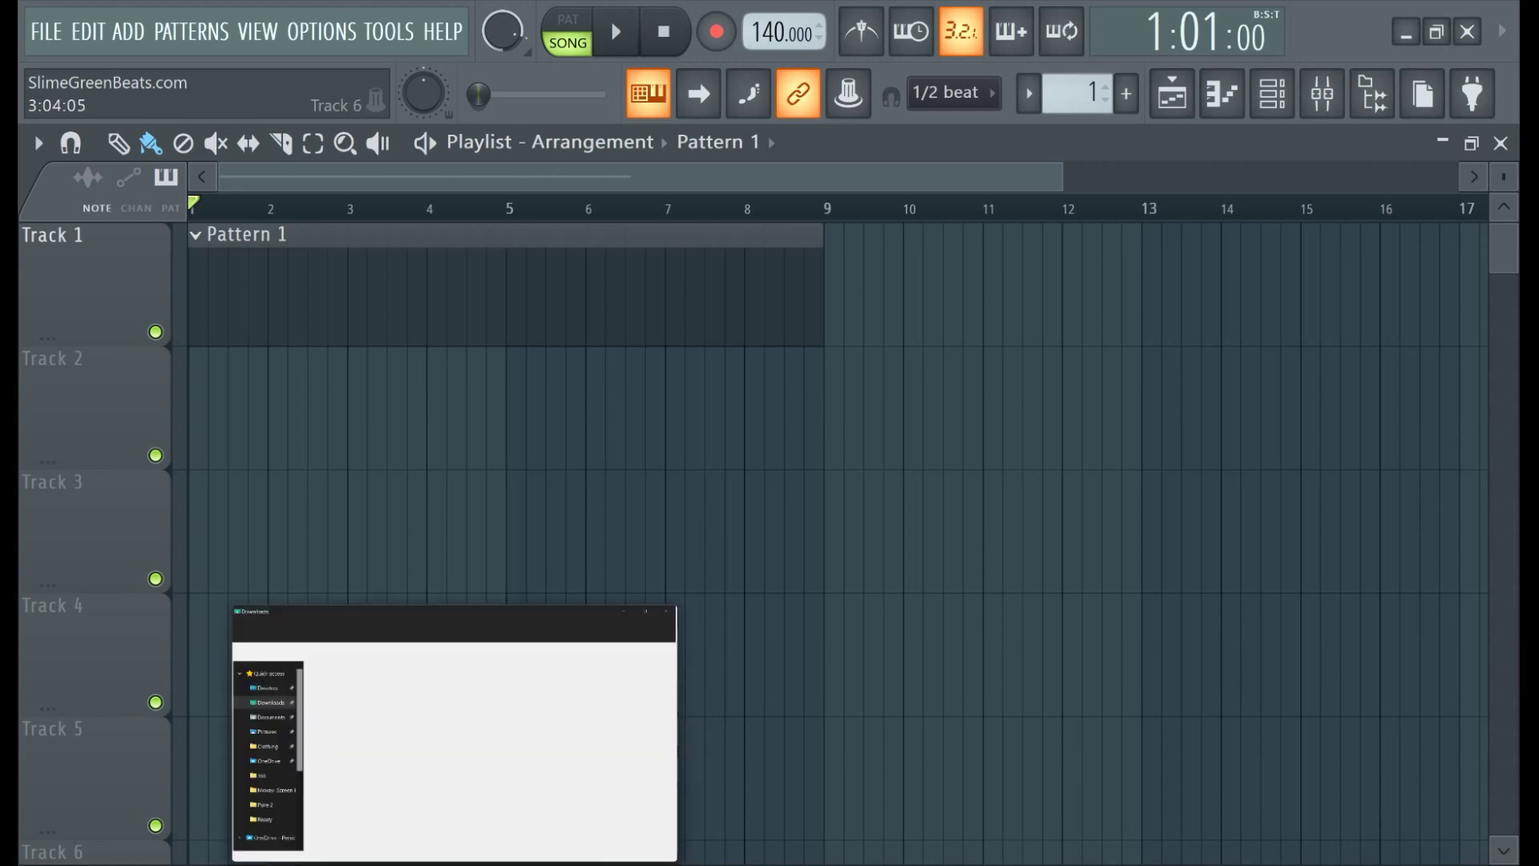
pyautogui.click(535, 617)
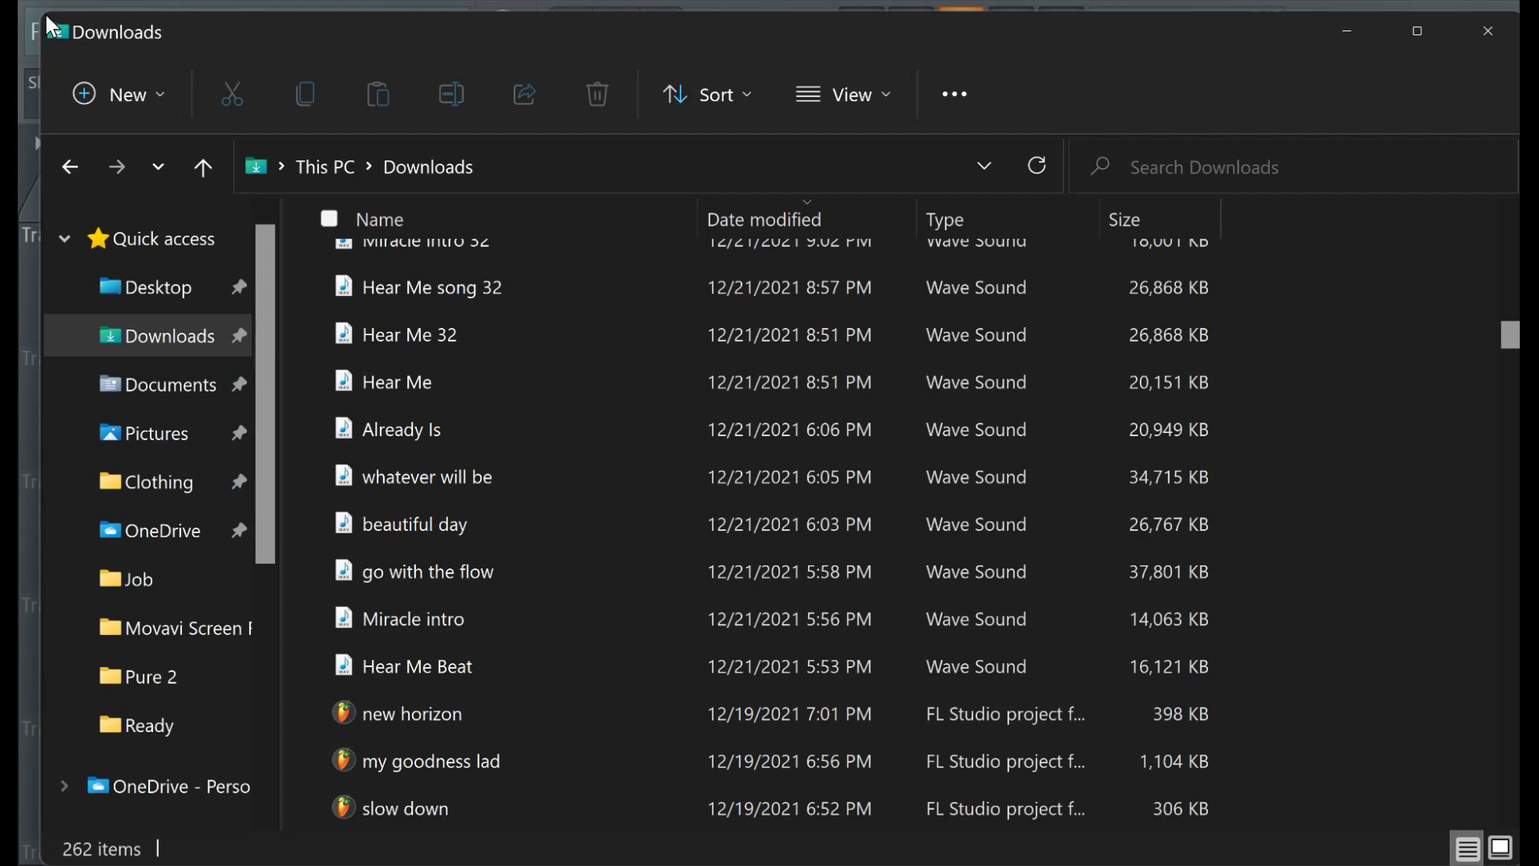
pyautogui.moveTo(48, 13); pyautogui.dragTo(116, 451)
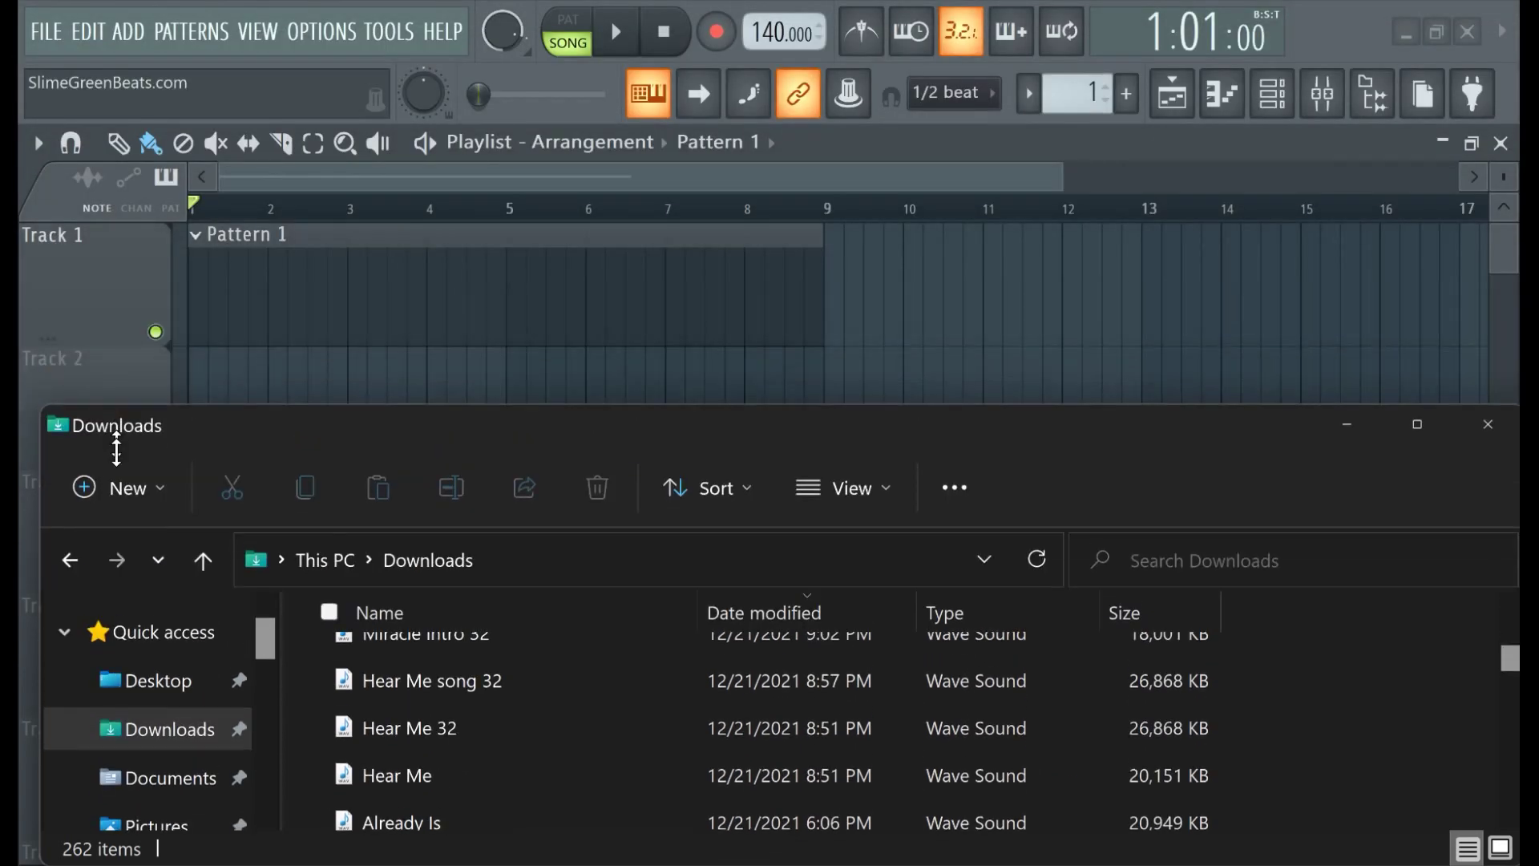
pyautogui.moveTo(465, 470); pyautogui.dragTo(1098, 210)
pyautogui.moveTo(1086, 588); pyautogui.dragTo(1089, 776)
pyautogui.moveTo(1016, 603); pyautogui.dragTo(191, 401)
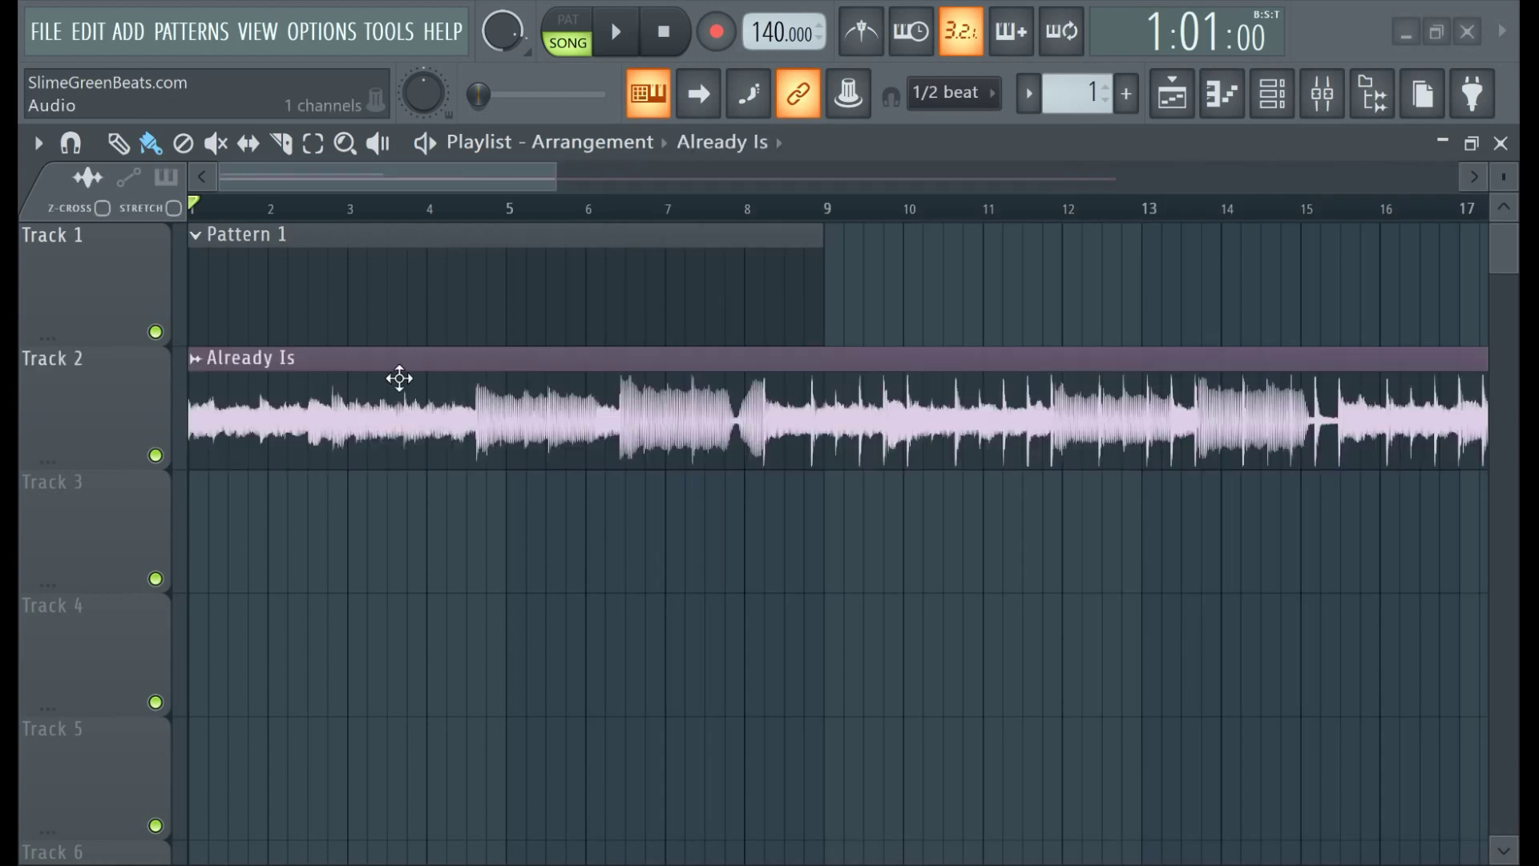
# Play the start of the song, pause it, and delete the Already Is clip from Track 2.
pyautogui.click(621, 39)
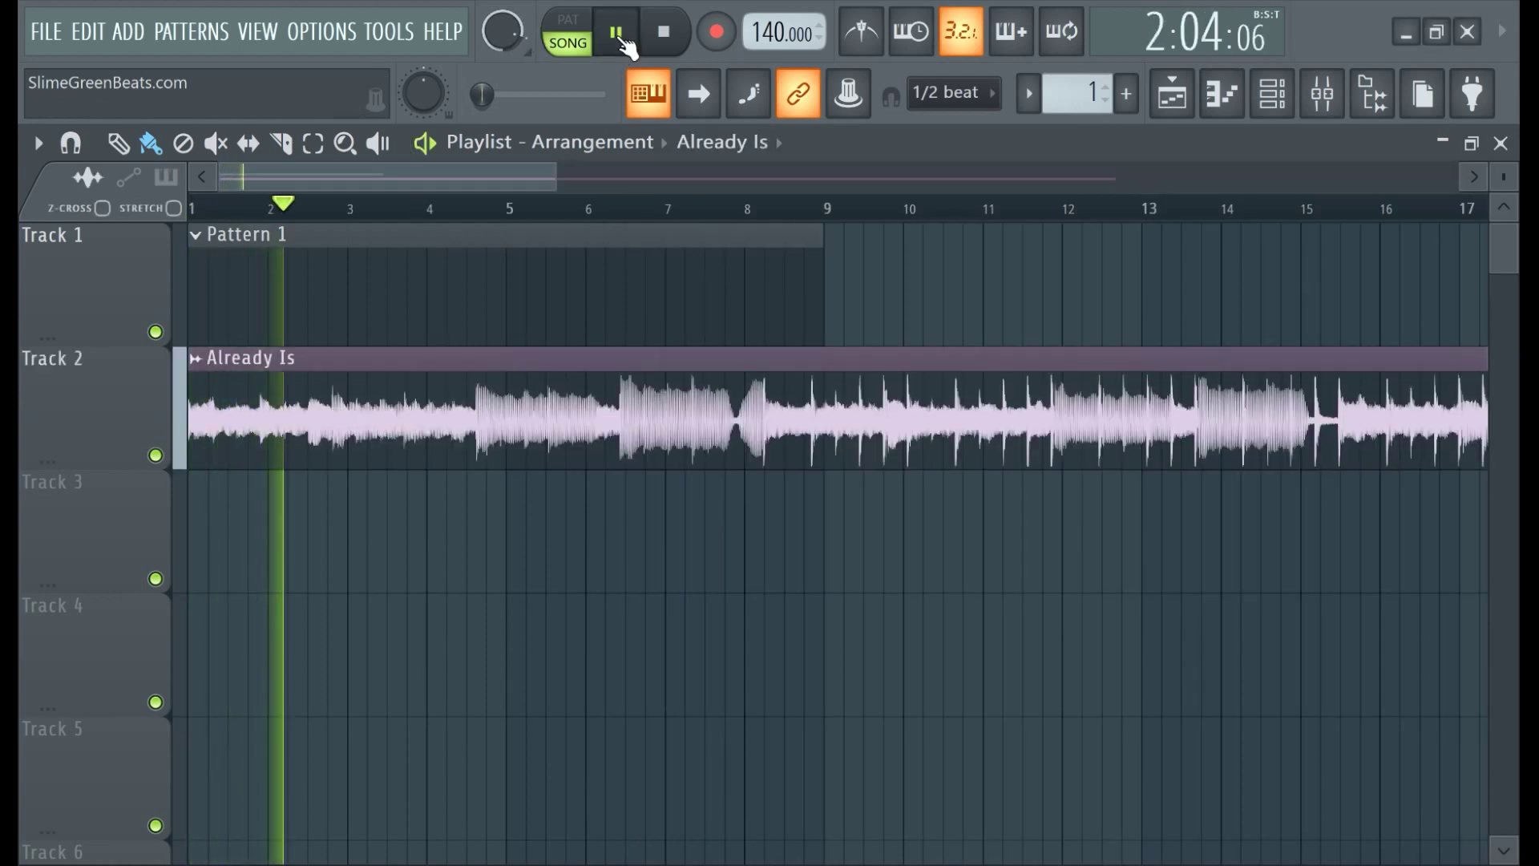
pyautogui.click(618, 36)
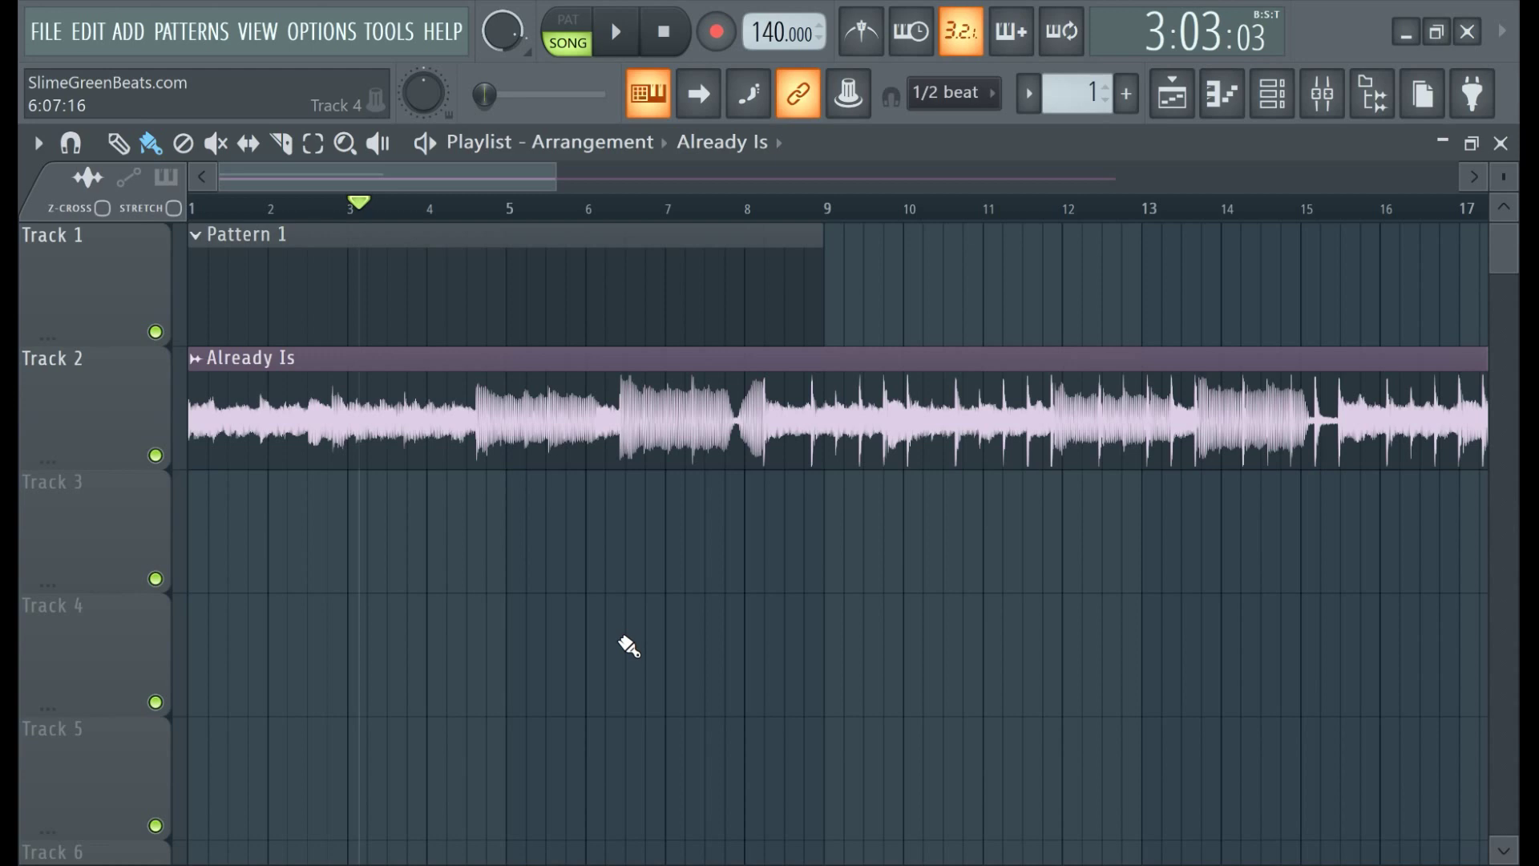
pyautogui.rightClick(425, 425)
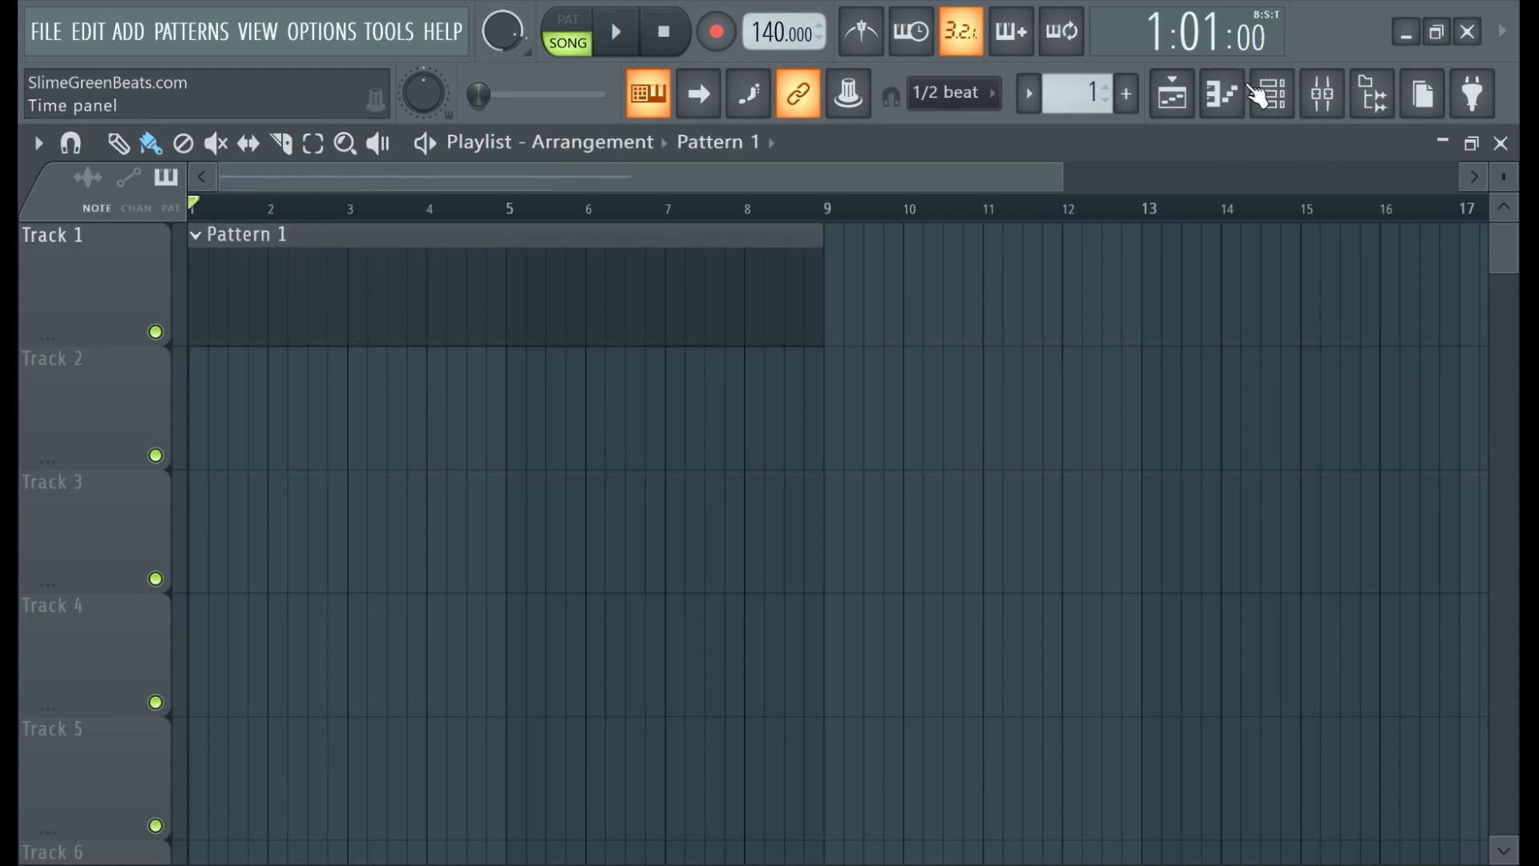
# Show the channel rack over the upper part of the playlist and open the browser.
pyautogui.click(1272, 94)
pyautogui.moveTo(1075, 491); pyautogui.dragTo(811, 294)
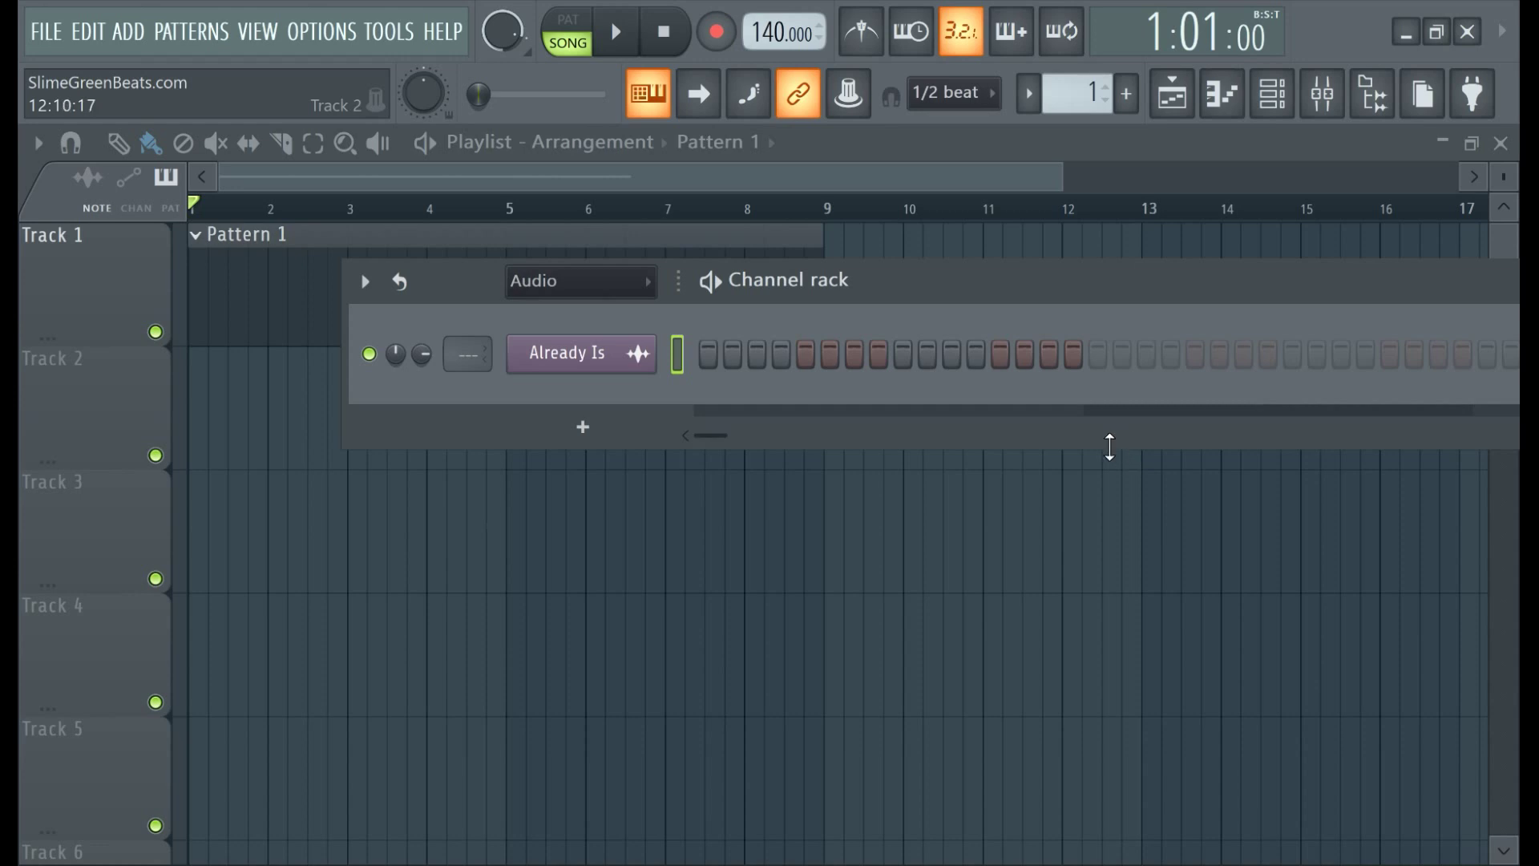
pyautogui.click(1376, 103)
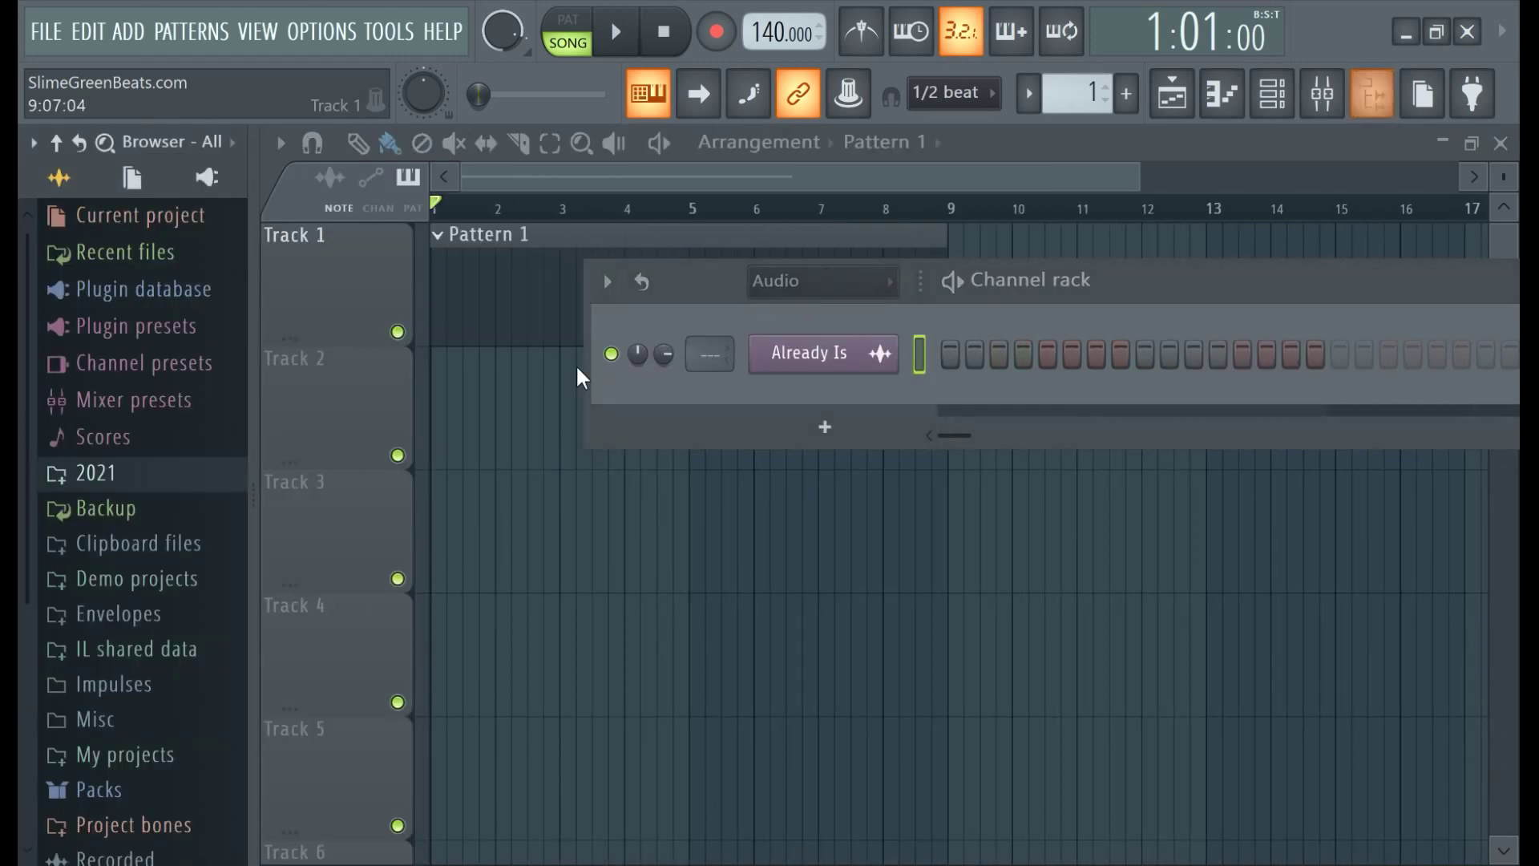
# Expand the Packs, Legacy, Drums and Vintage folders in the browser to list the vintage drum samples.
pyautogui.scroll(-3, 98, 539)
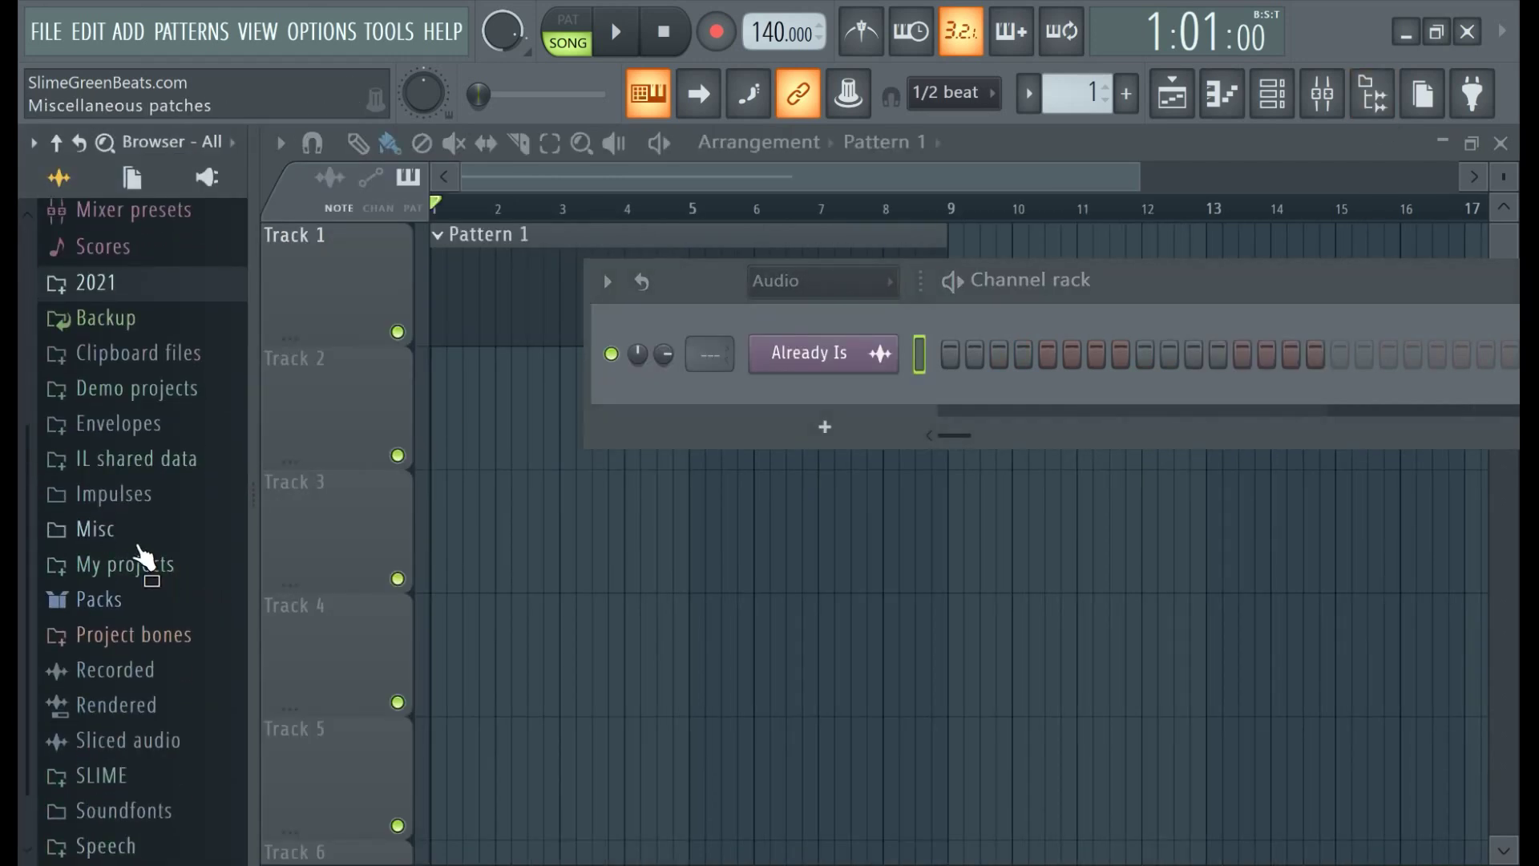
pyautogui.scroll(-1, 145, 561)
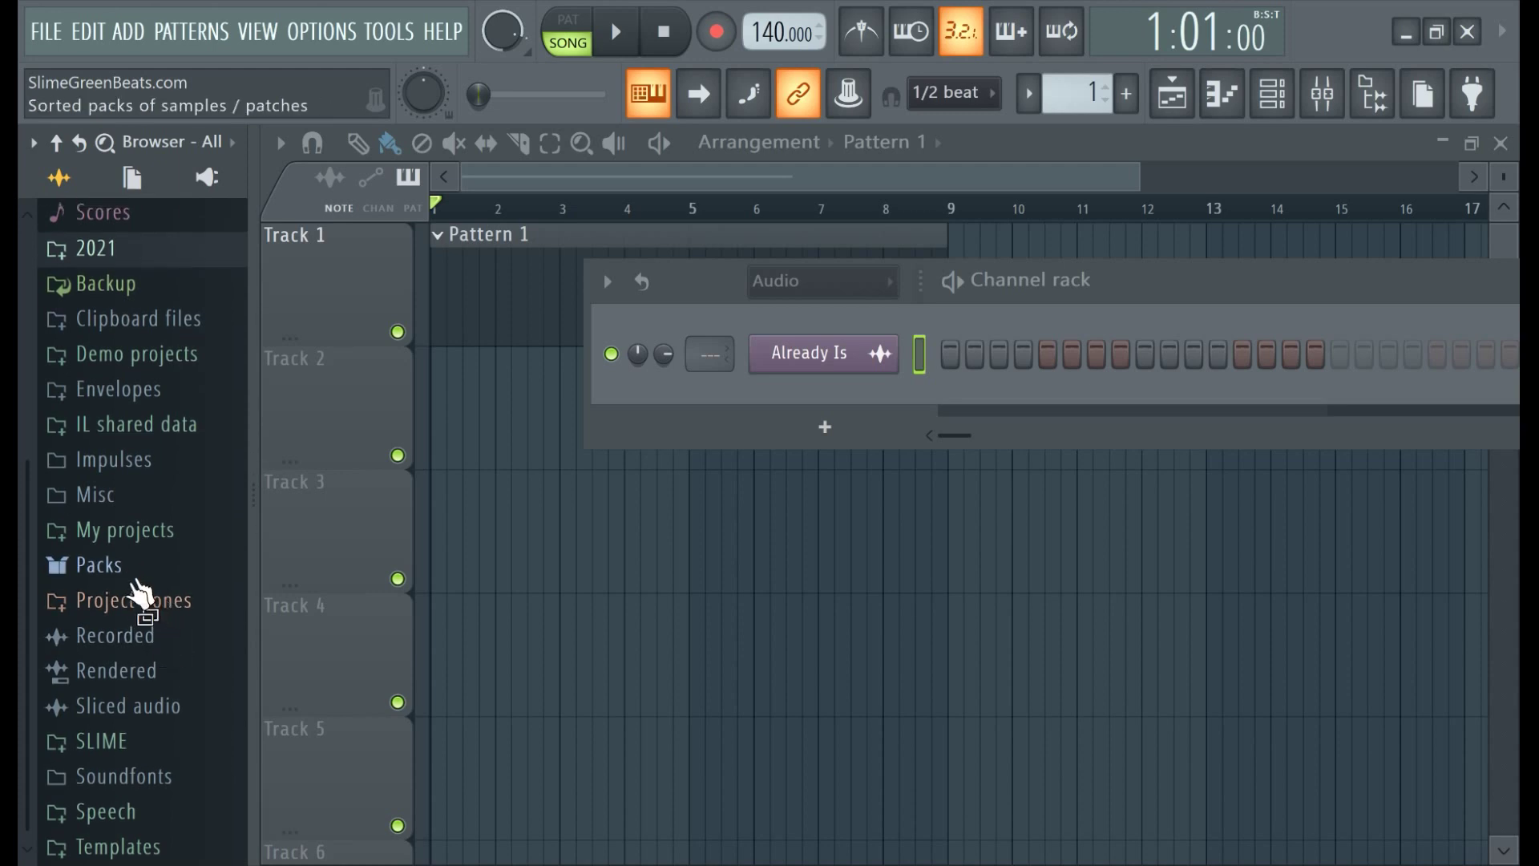
pyautogui.click(128, 582)
pyautogui.scroll(-5, 181, 561)
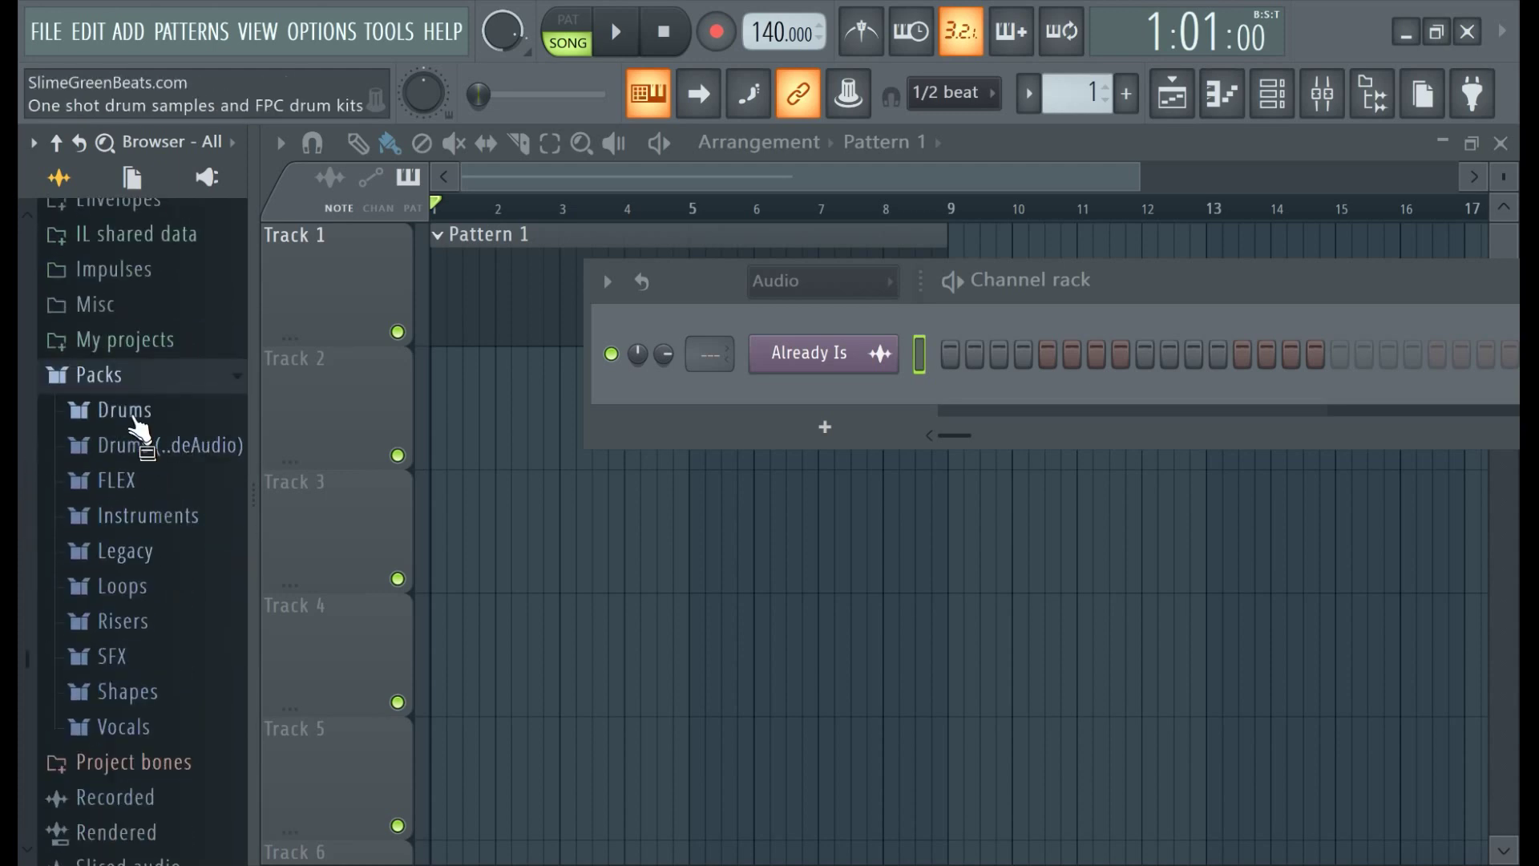
pyautogui.click(179, 551)
pyautogui.scroll(-5, 182, 569)
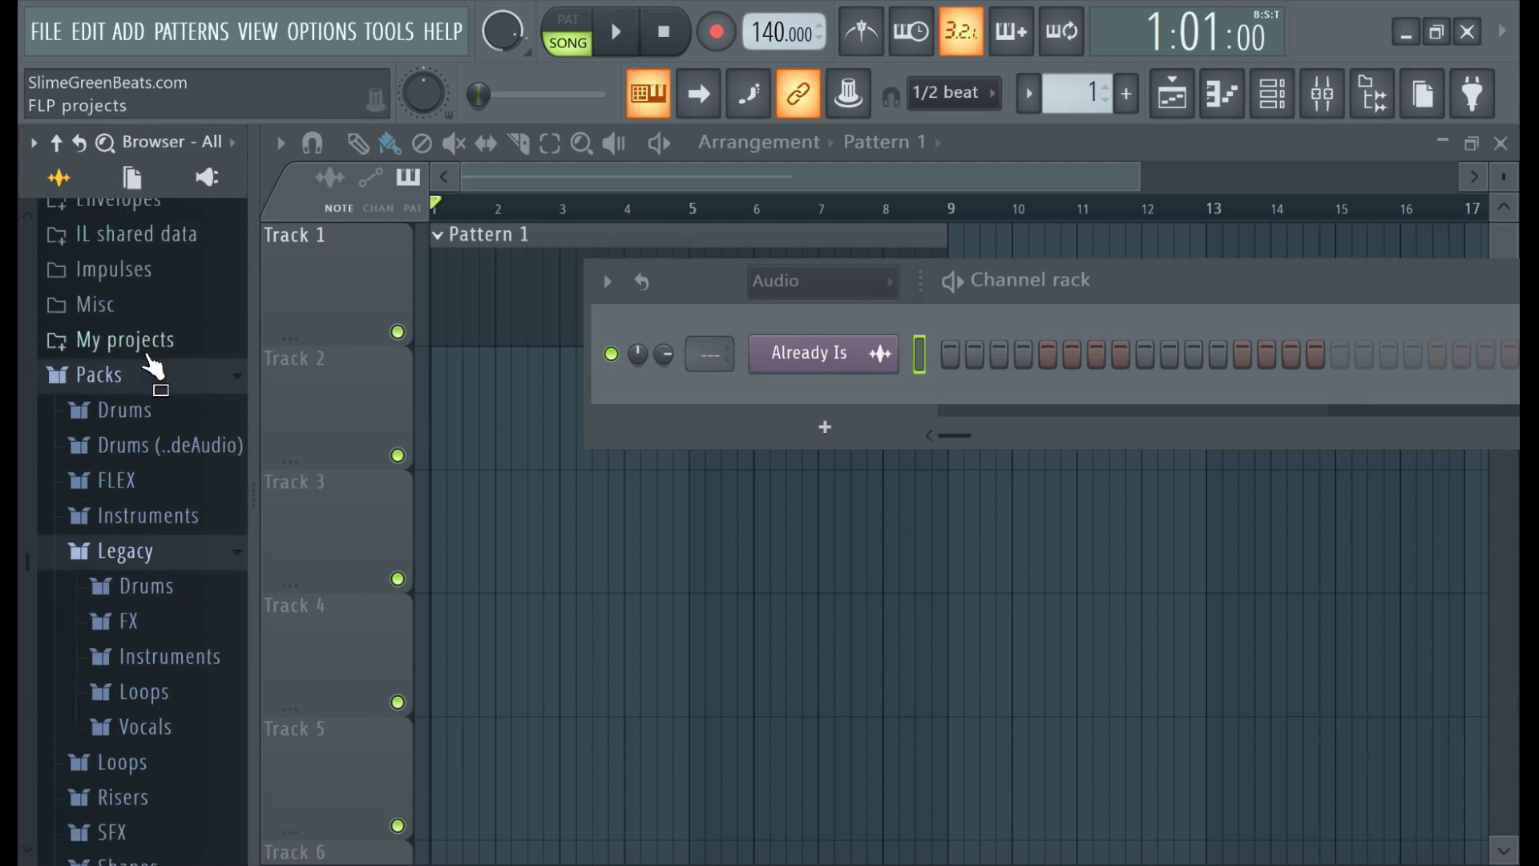
pyautogui.scroll(5, 154, 371)
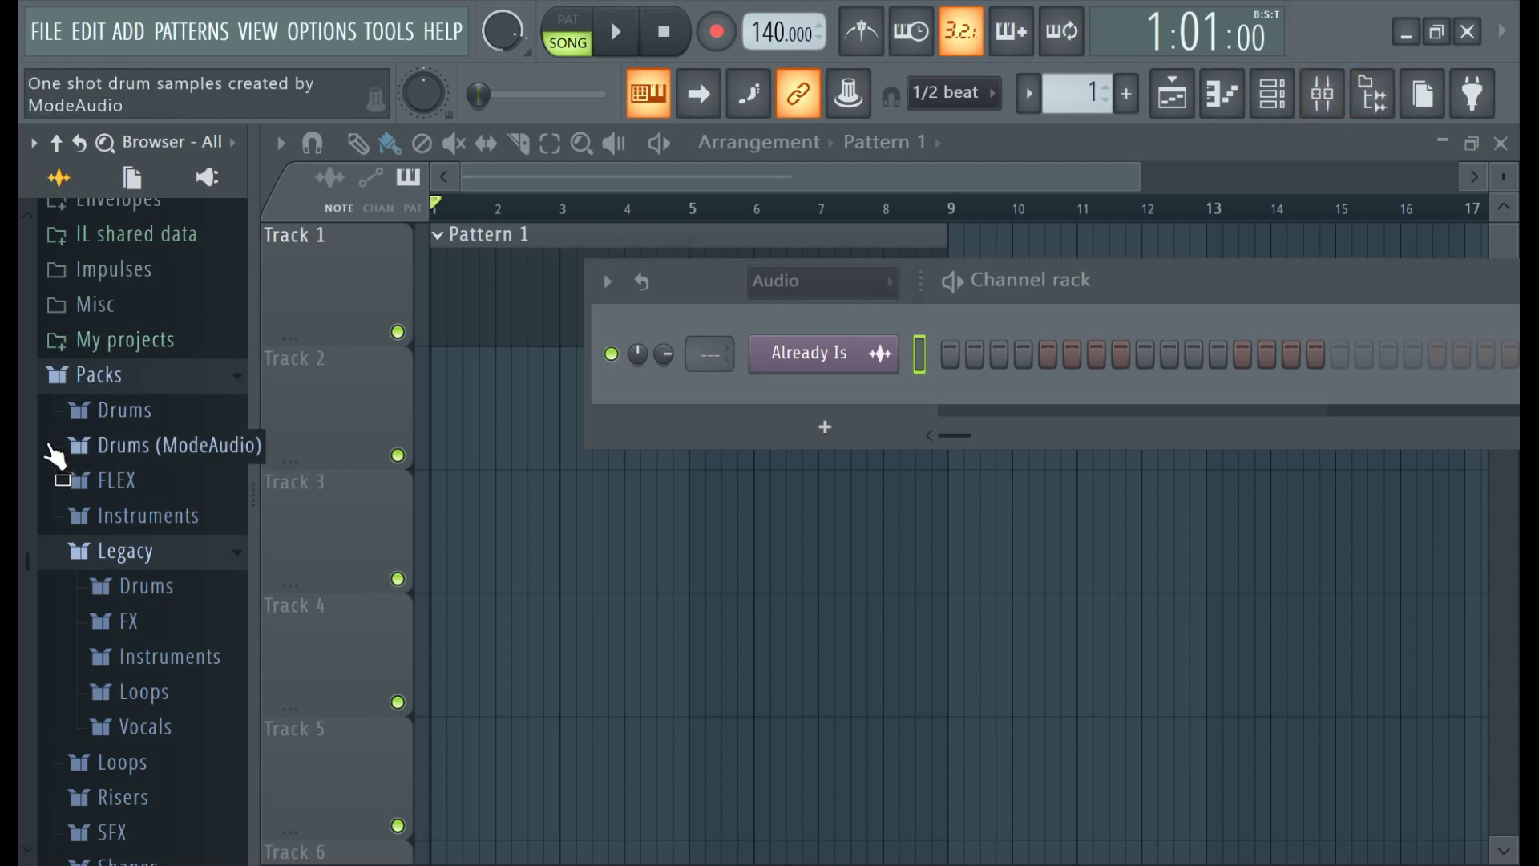
pyautogui.scroll(-5, 80, 449)
pyautogui.click(184, 404)
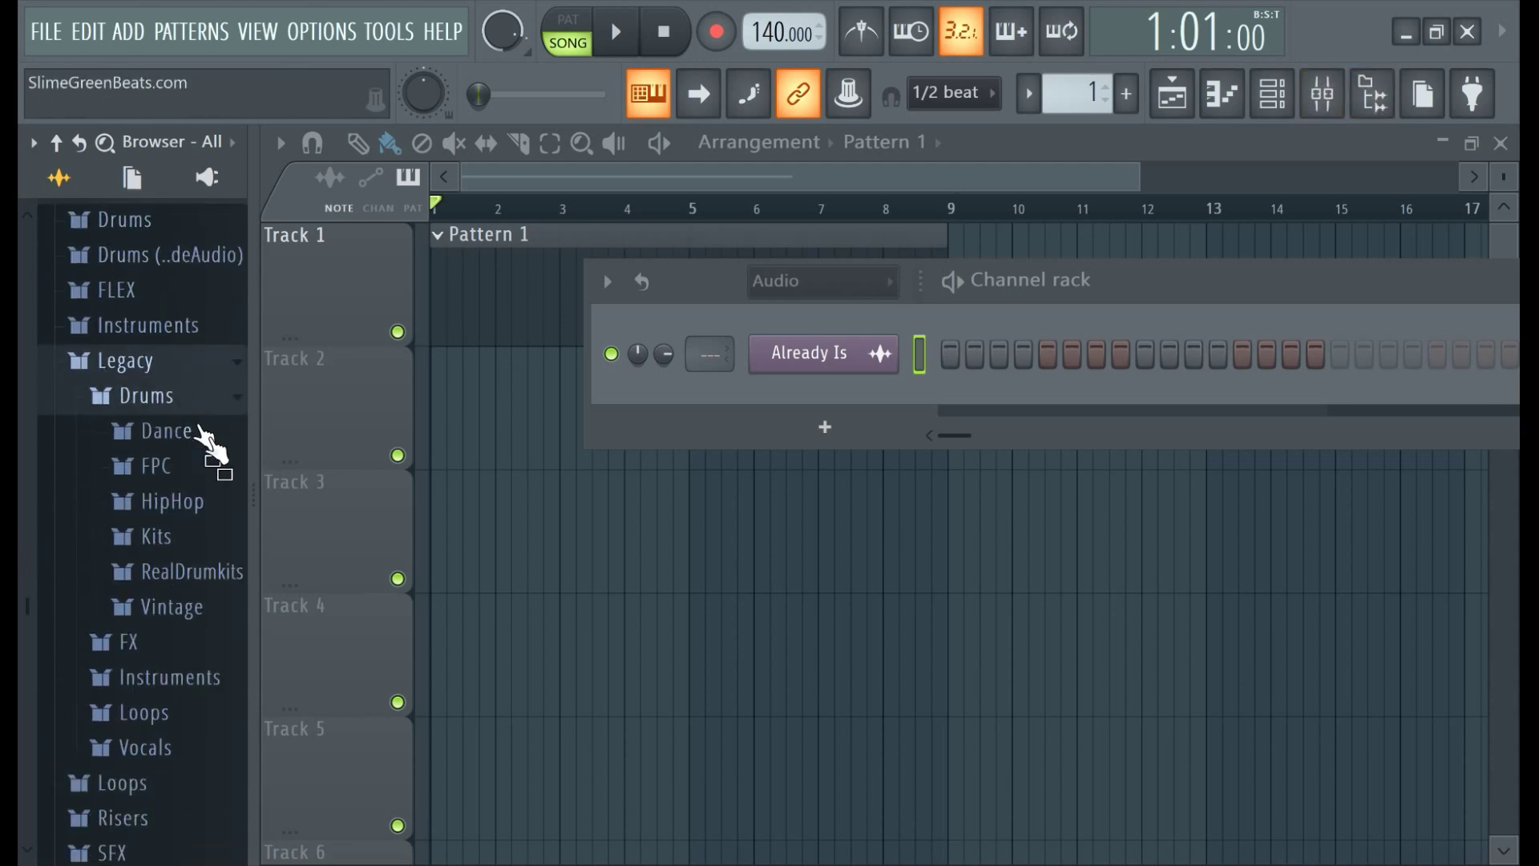
pyautogui.scroll(-5, 217, 477)
pyautogui.click(184, 417)
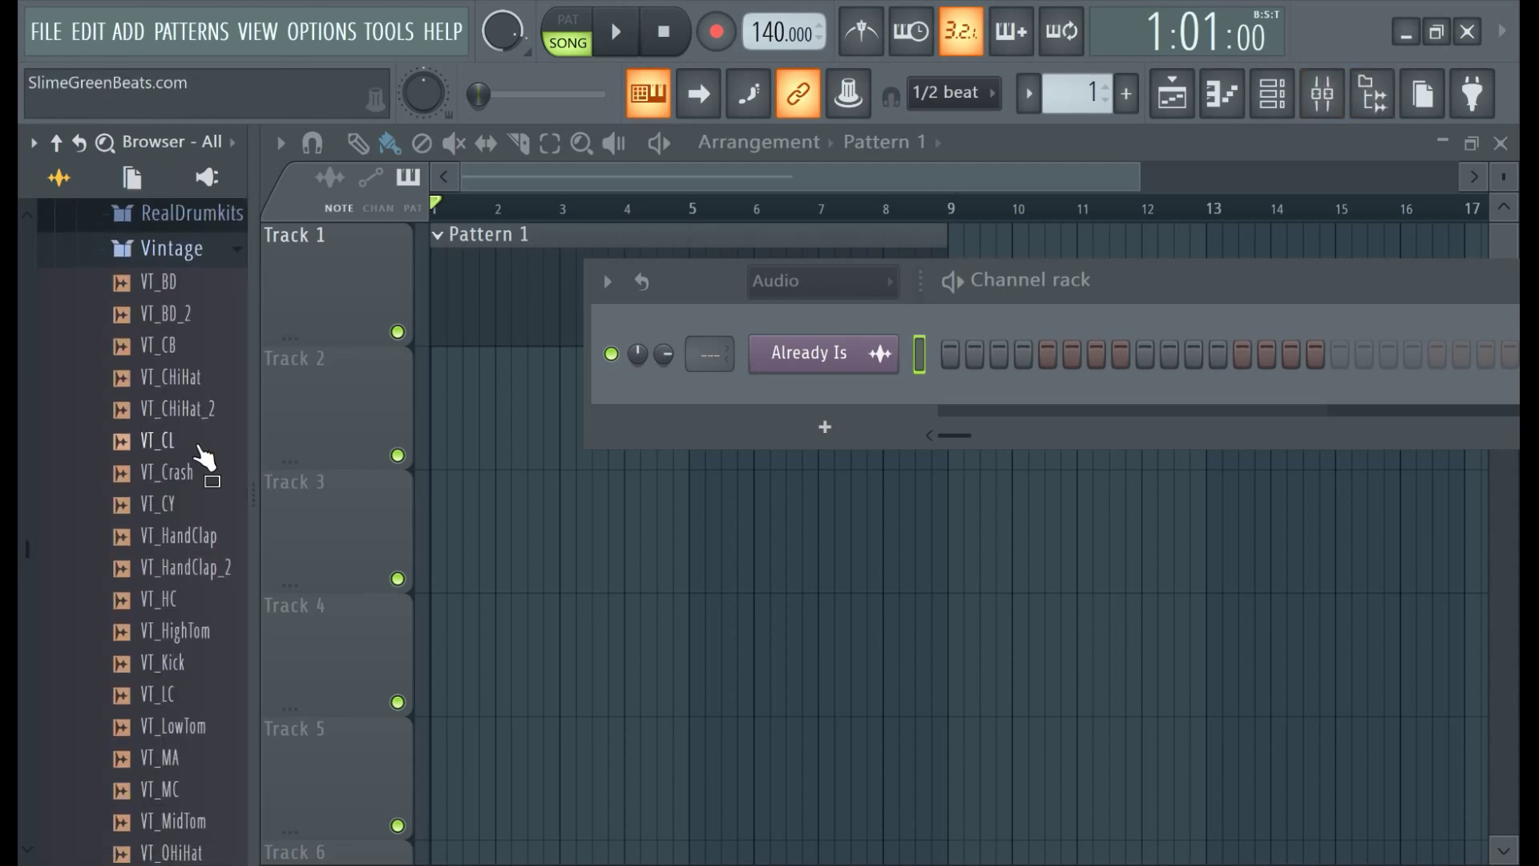
# Preview the VT_CHiHat sample and add it to the channel rack as a new channel.
pyautogui.scroll(4, 172, 433)
pyautogui.scroll(-2, 169, 473)
pyautogui.click(197, 588)
pyautogui.click(201, 574)
pyautogui.moveTo(205, 586); pyautogui.dragTo(825, 419)
pyautogui.scroll(1, 707, 372)
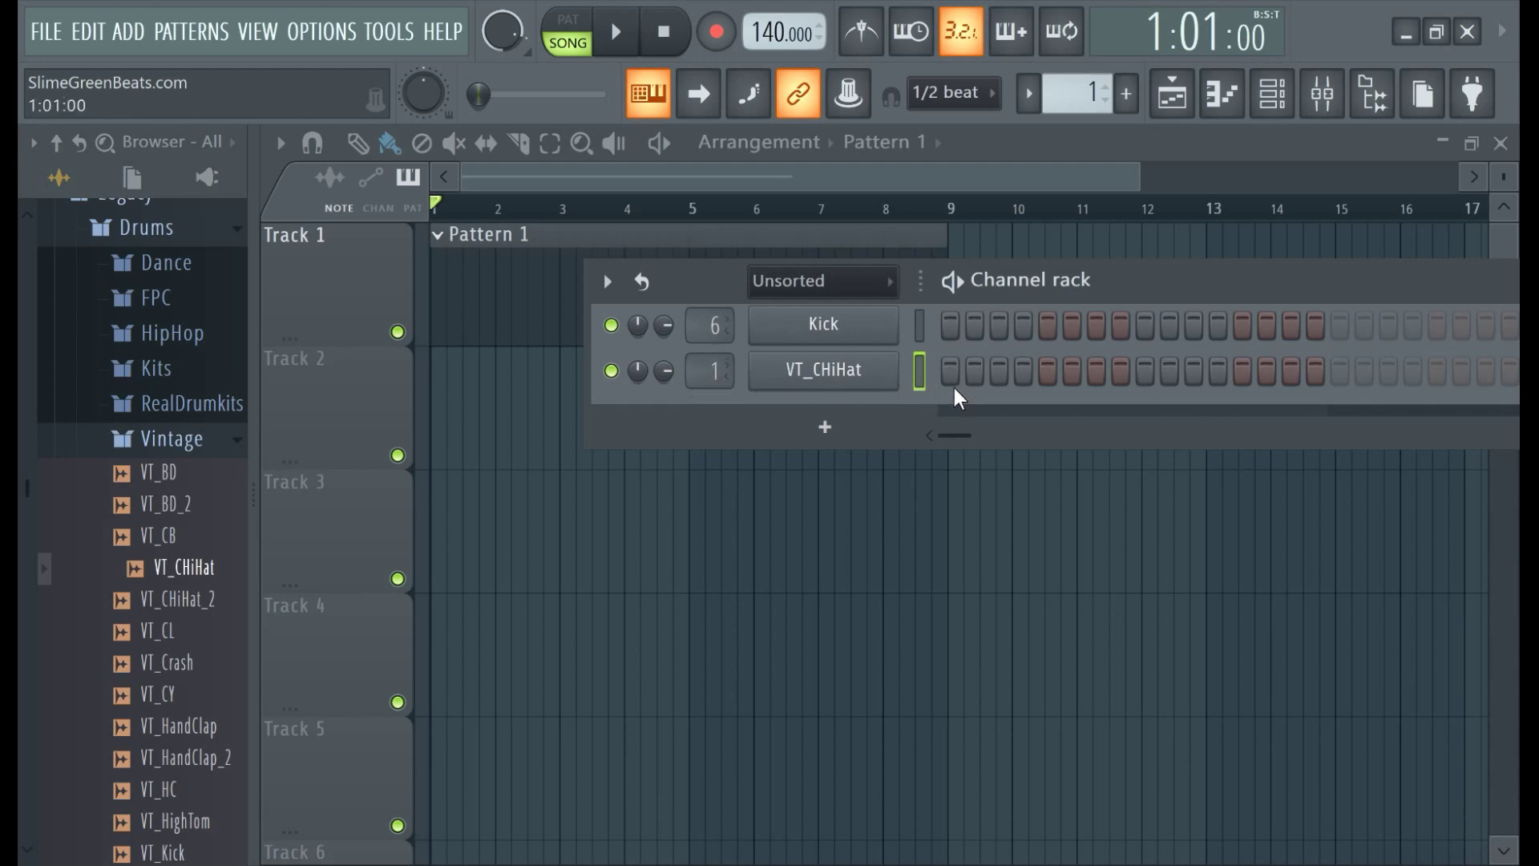
# Fill all 16 steps of the VT_CHiHat channel and start playback in song mode.
pyautogui.moveTo(950, 383); pyautogui.dragTo(1305, 395)
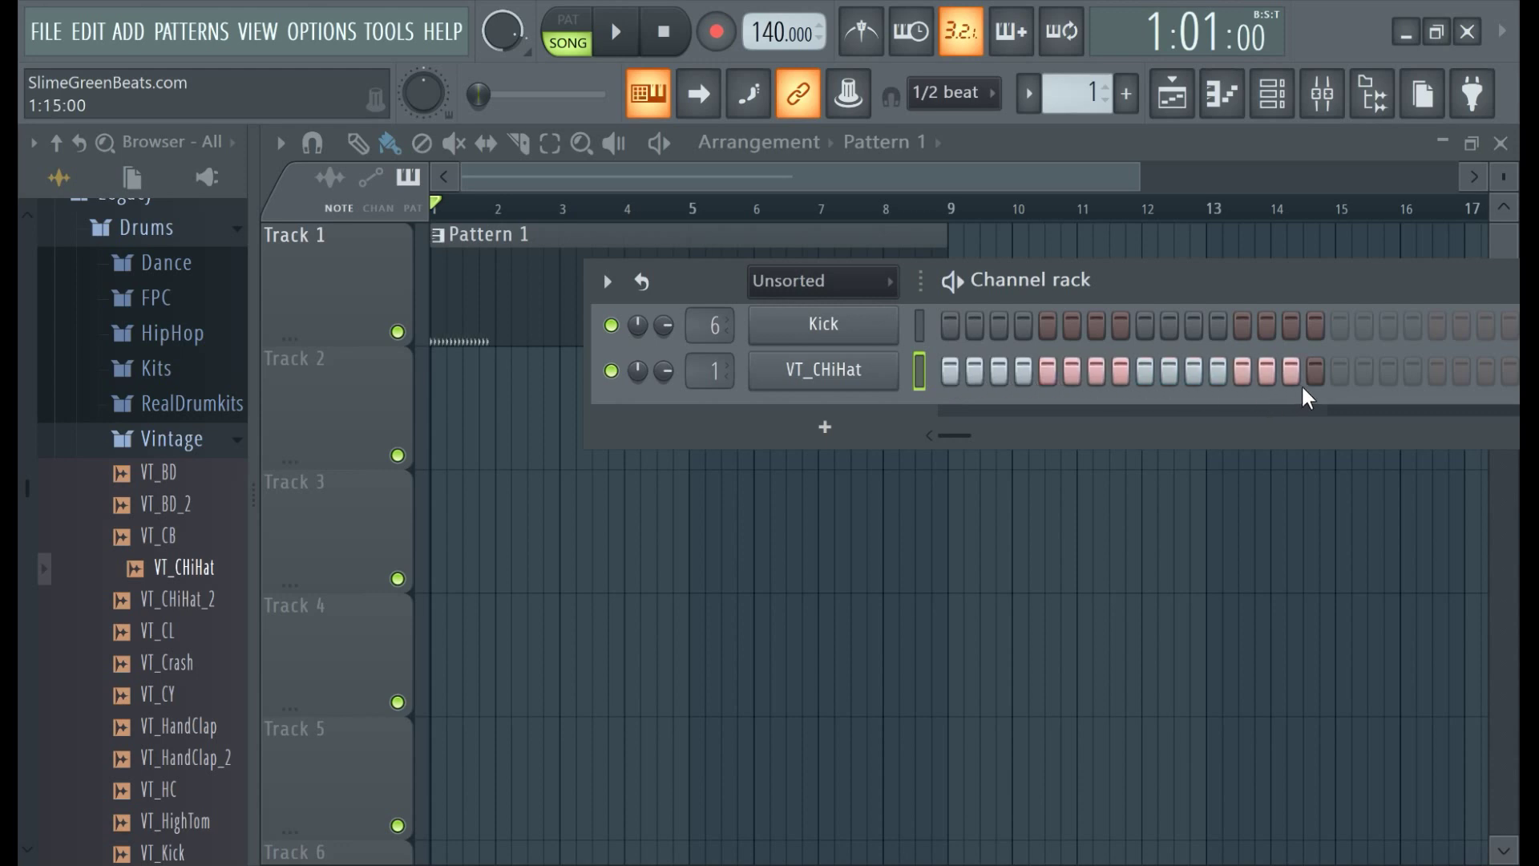
pyautogui.click(614, 32)
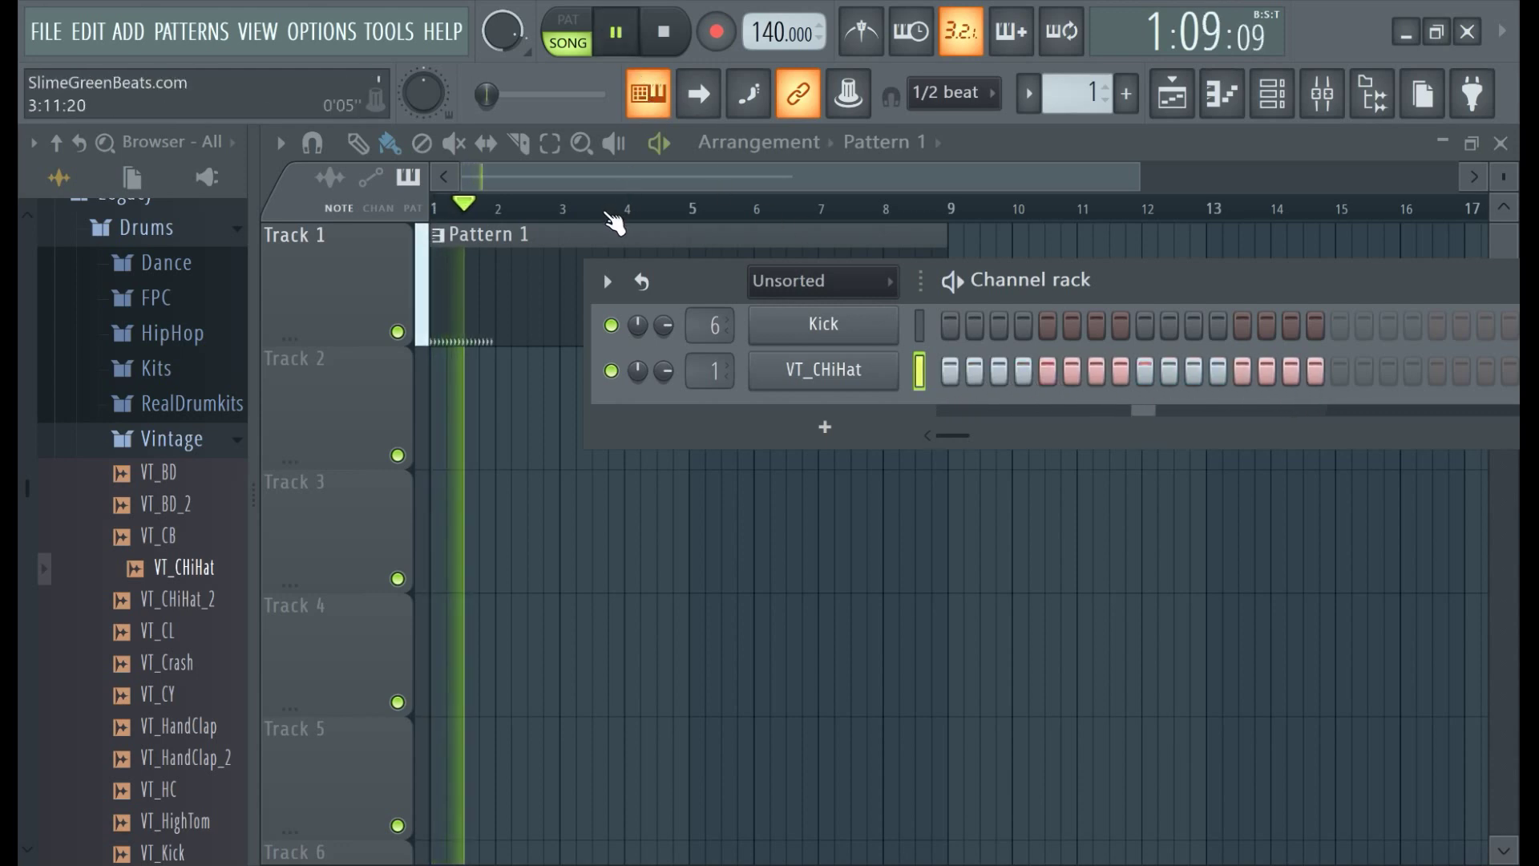
# Hide the channel rack and the browser, and pause the song playback.
pyautogui.click(594, 178)
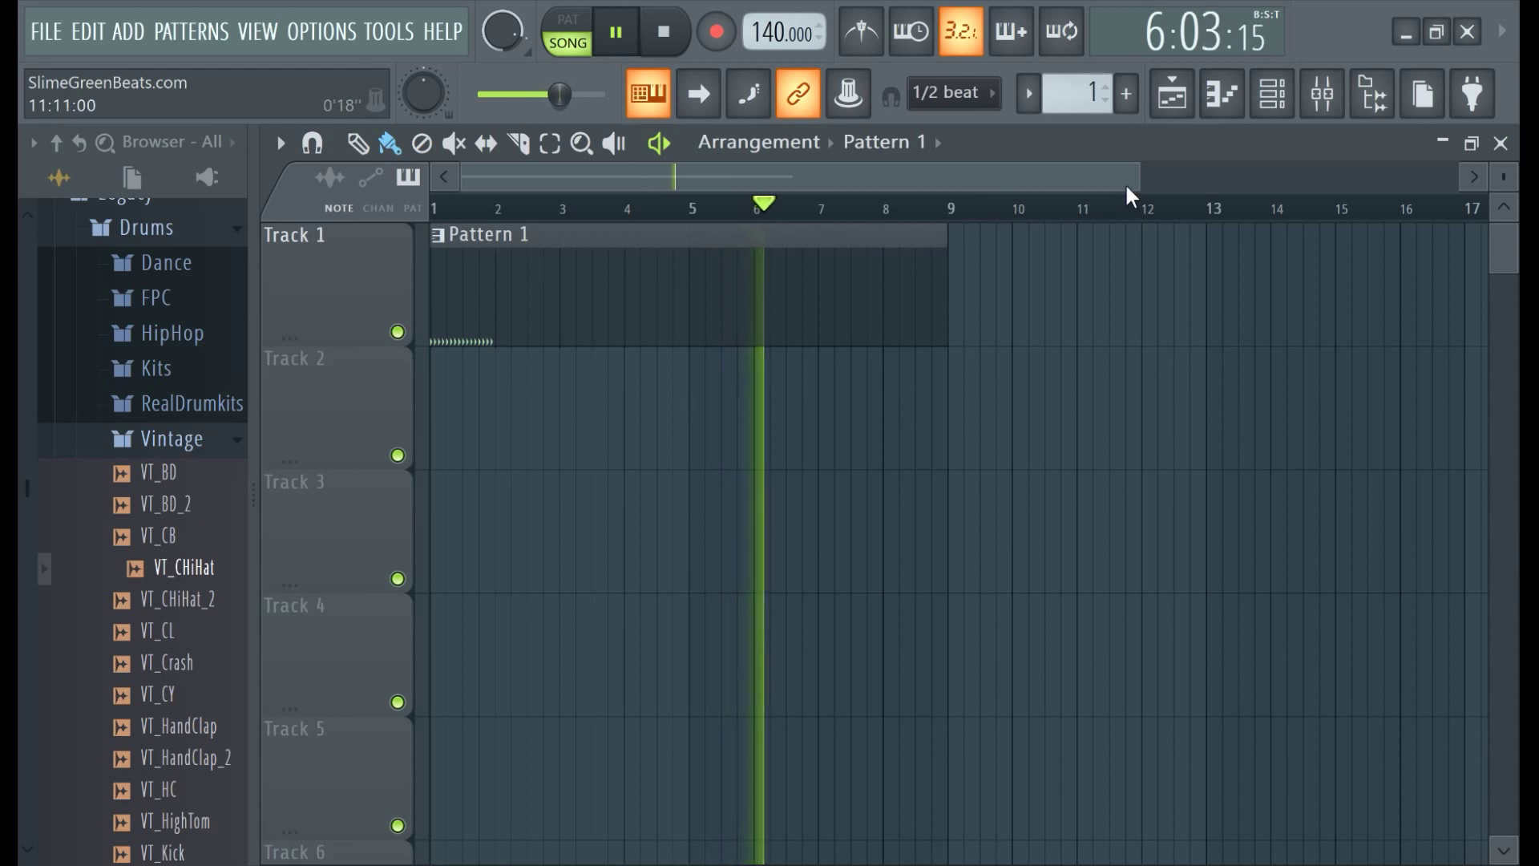
pyautogui.click(1374, 95)
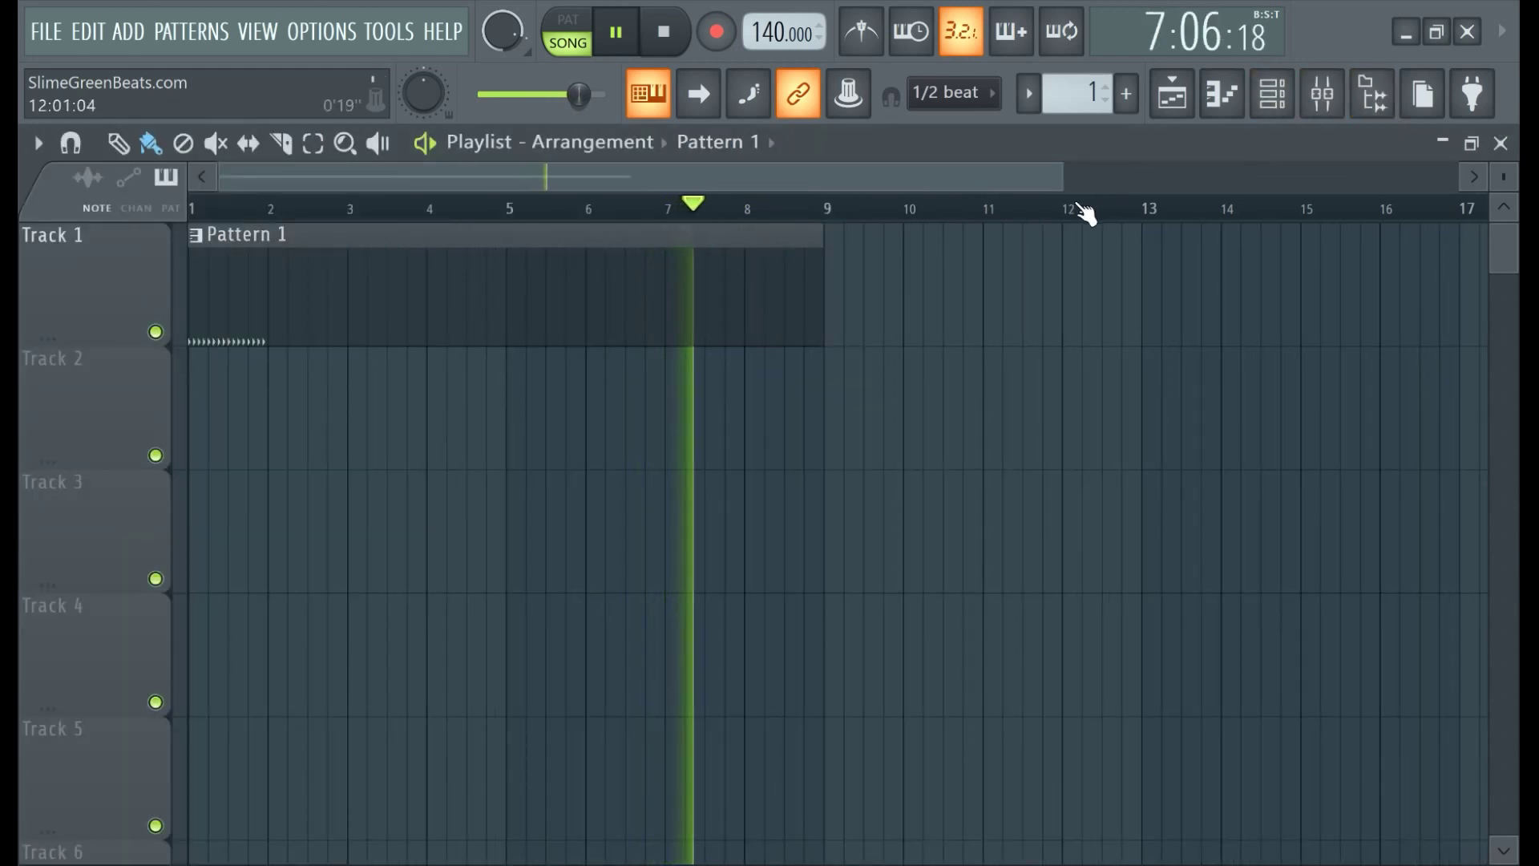
pyautogui.moveTo(1063, 178); pyautogui.dragTo(733, 185)
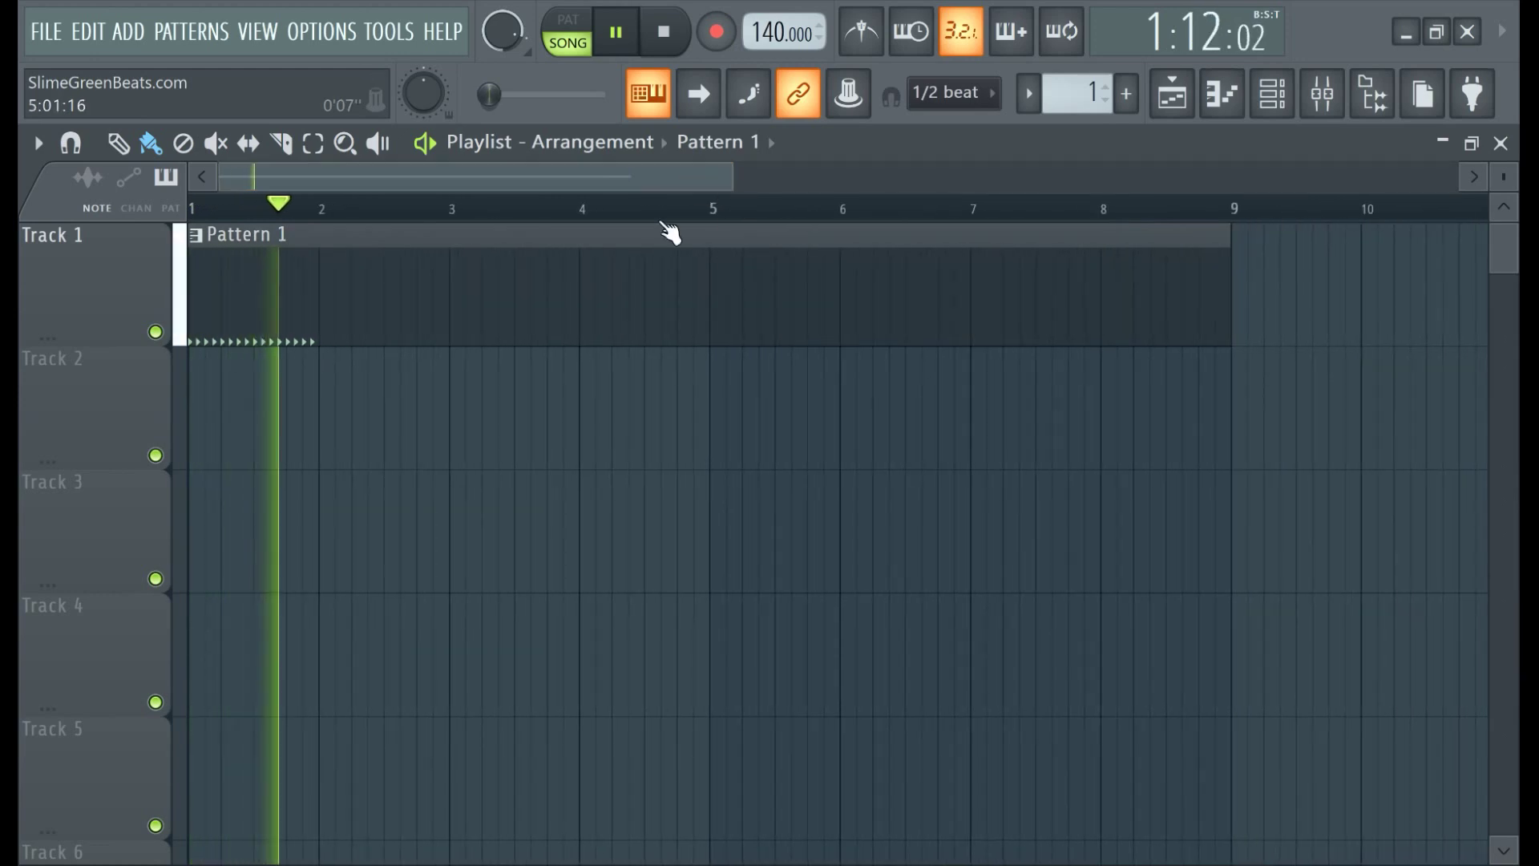
pyautogui.click(616, 34)
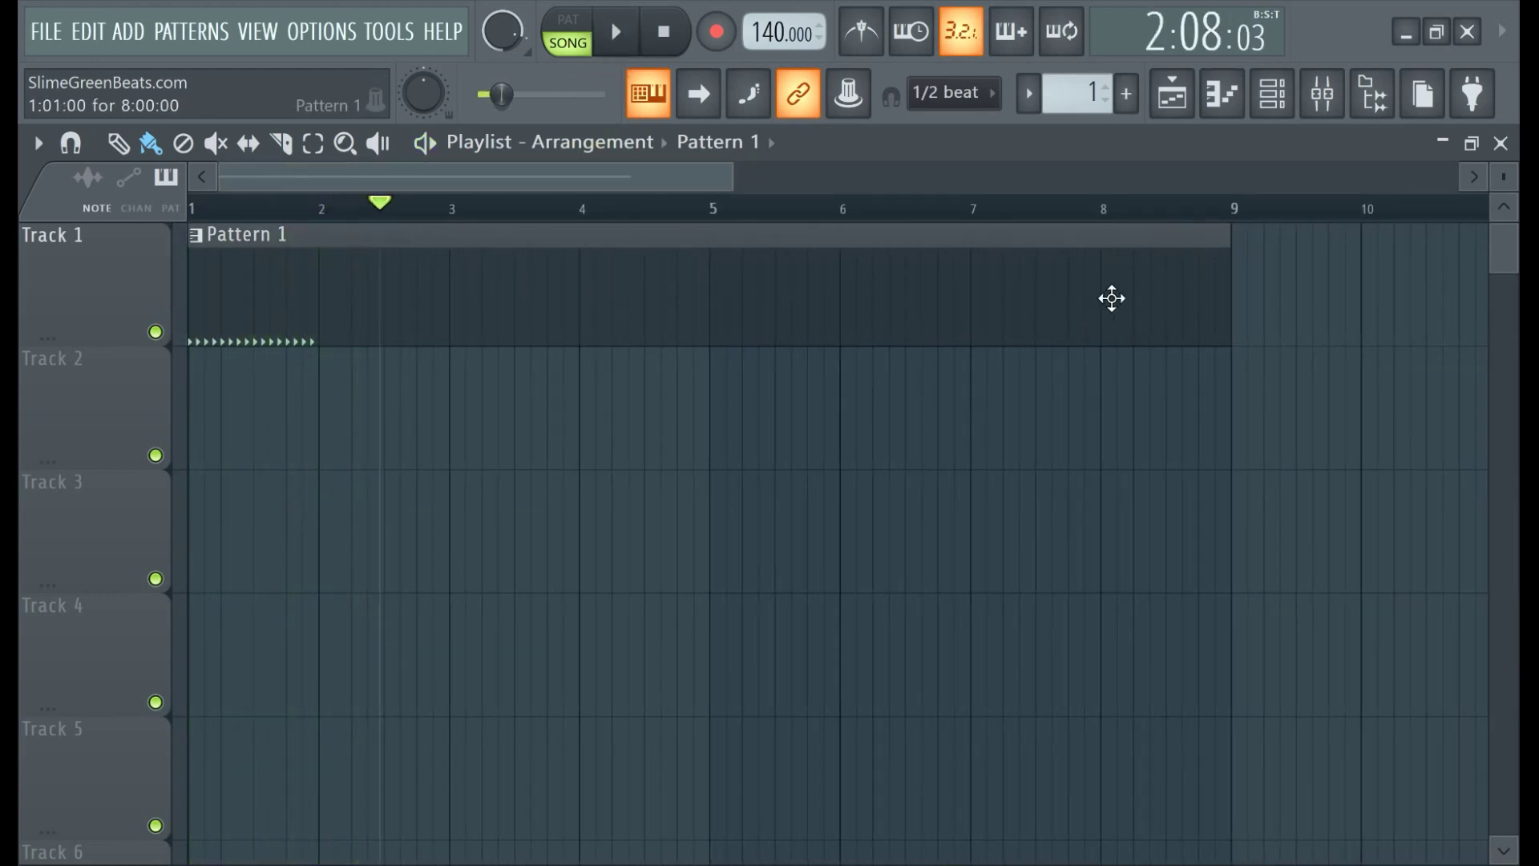
# Shorten the Pattern 1 clip on Track 1 to 4 bars, trying a second clip at bar 5 and deleting it.
pyautogui.moveTo(1202, 268); pyautogui.dragTo(709, 267)
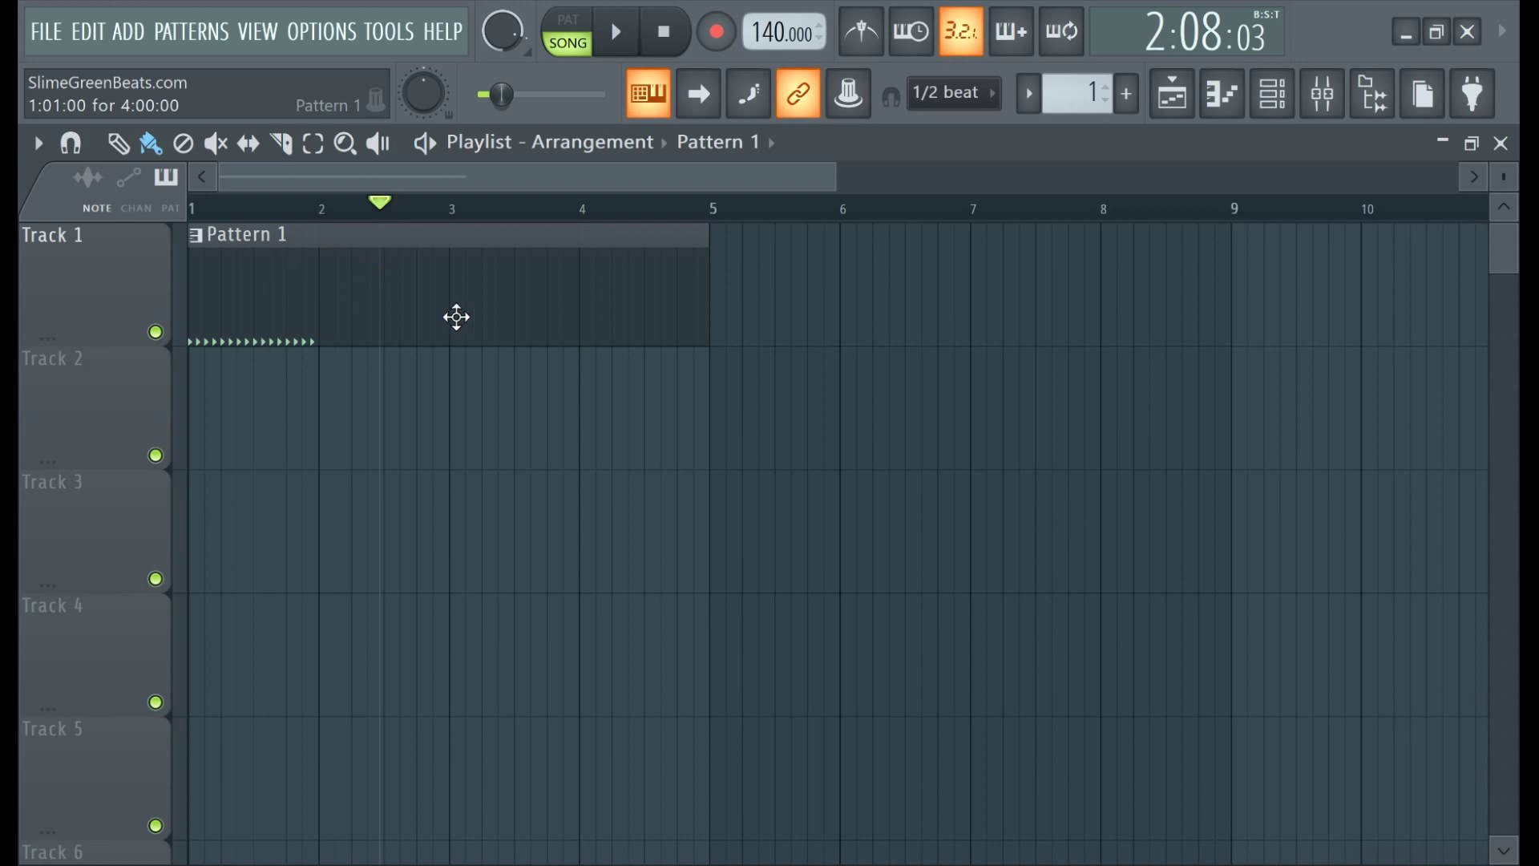
pyautogui.click(725, 303)
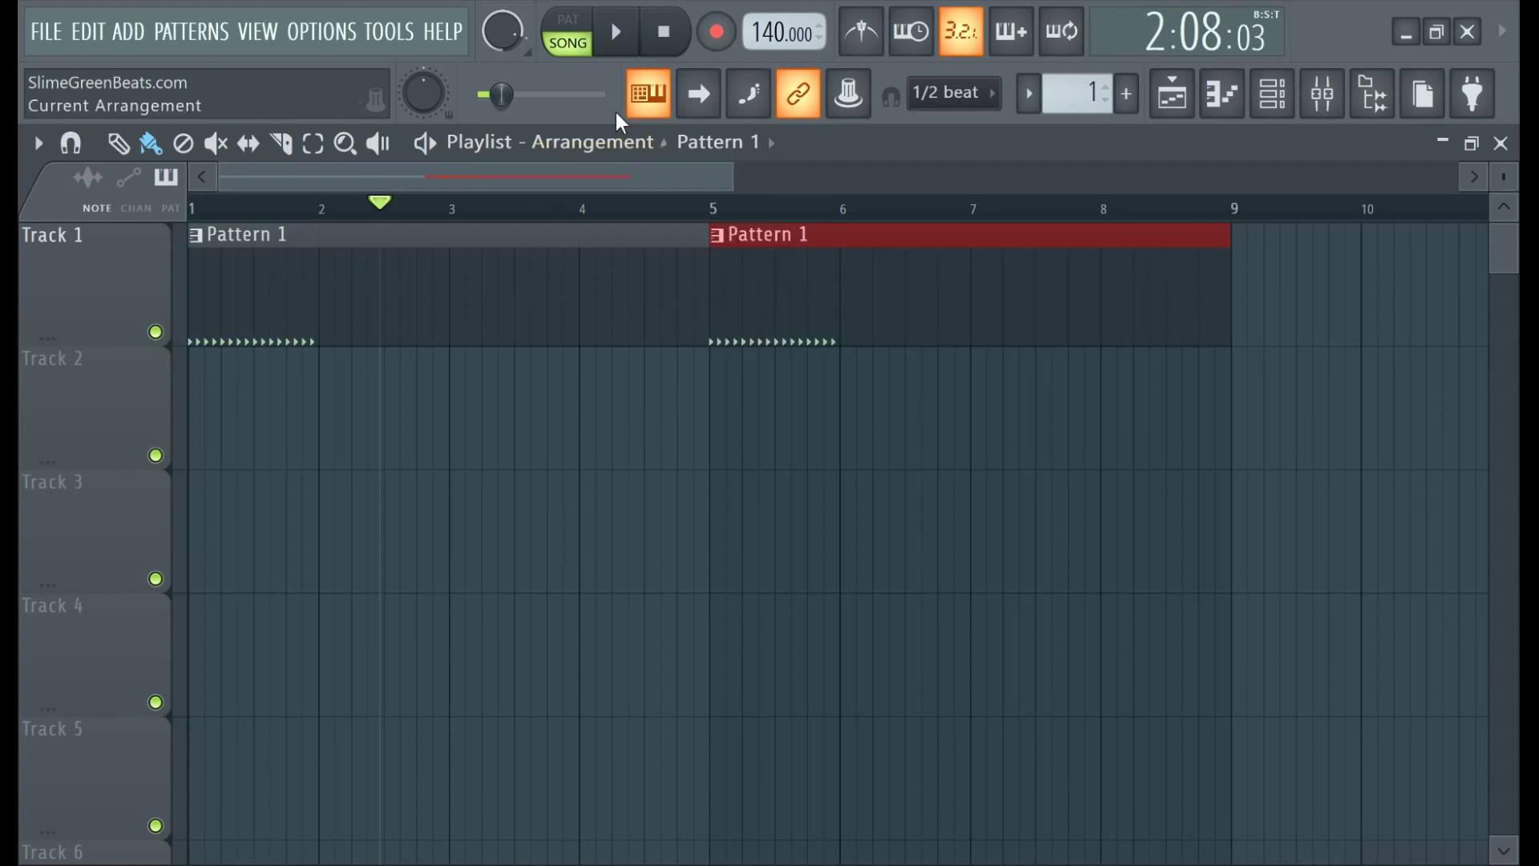
pyautogui.rightClick(839, 294)
# Try the Pattern 1 clip at 2 bars with a copy at bar 3, remove the copy and extend the clip back to 4 bars.
pyautogui.moveTo(704, 283); pyautogui.dragTo(440, 292)
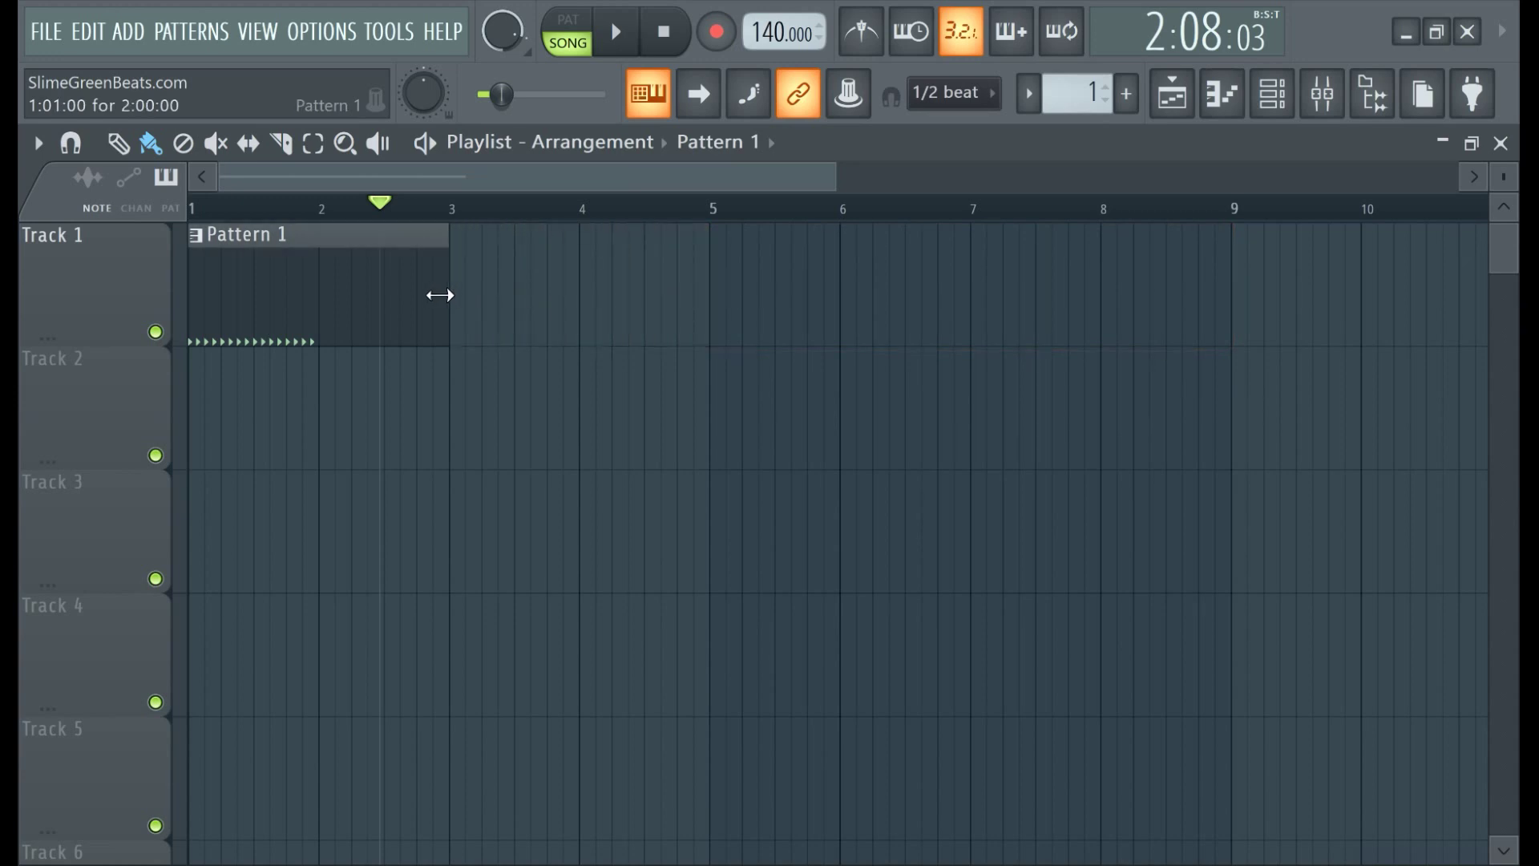
pyautogui.click(464, 296)
pyautogui.rightClick(561, 302)
pyautogui.moveTo(450, 295); pyautogui.dragTo(710, 314)
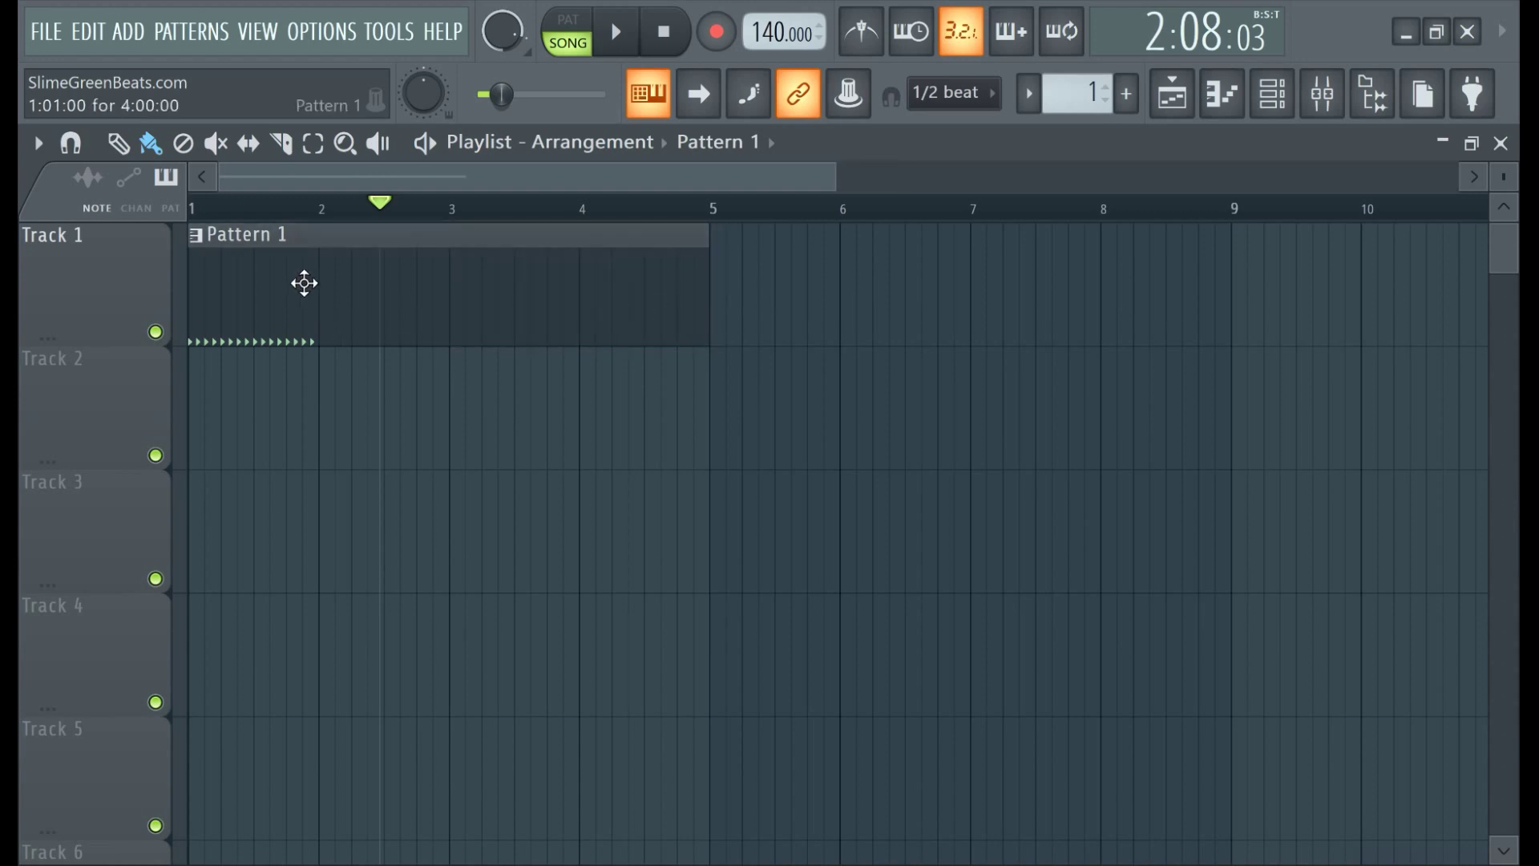
# Clone Pattern 1 as a new pattern.
pyautogui.click(1071, 93)
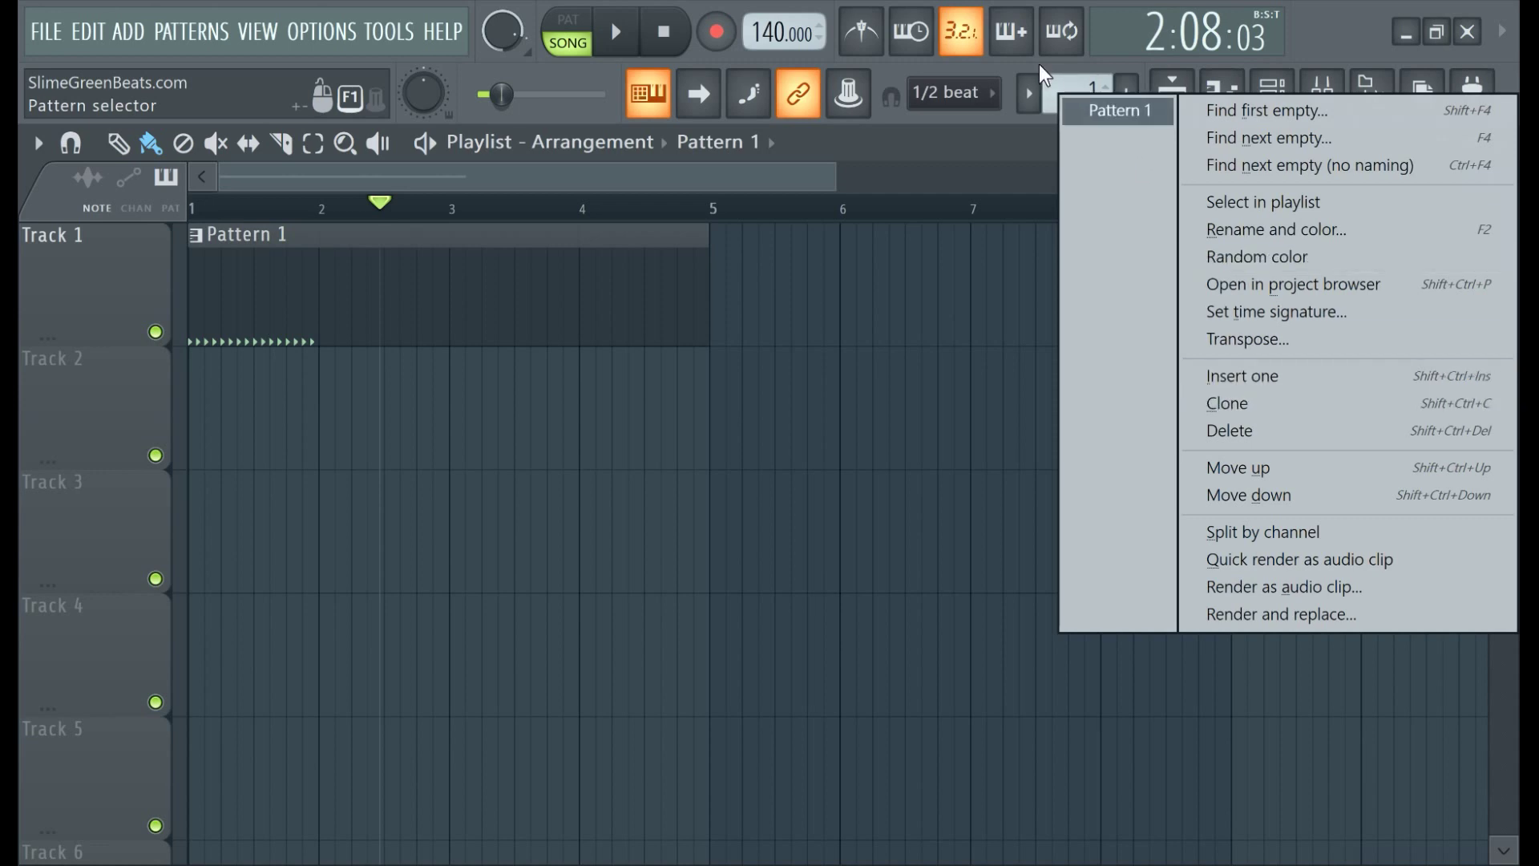
pyautogui.click(1257, 405)
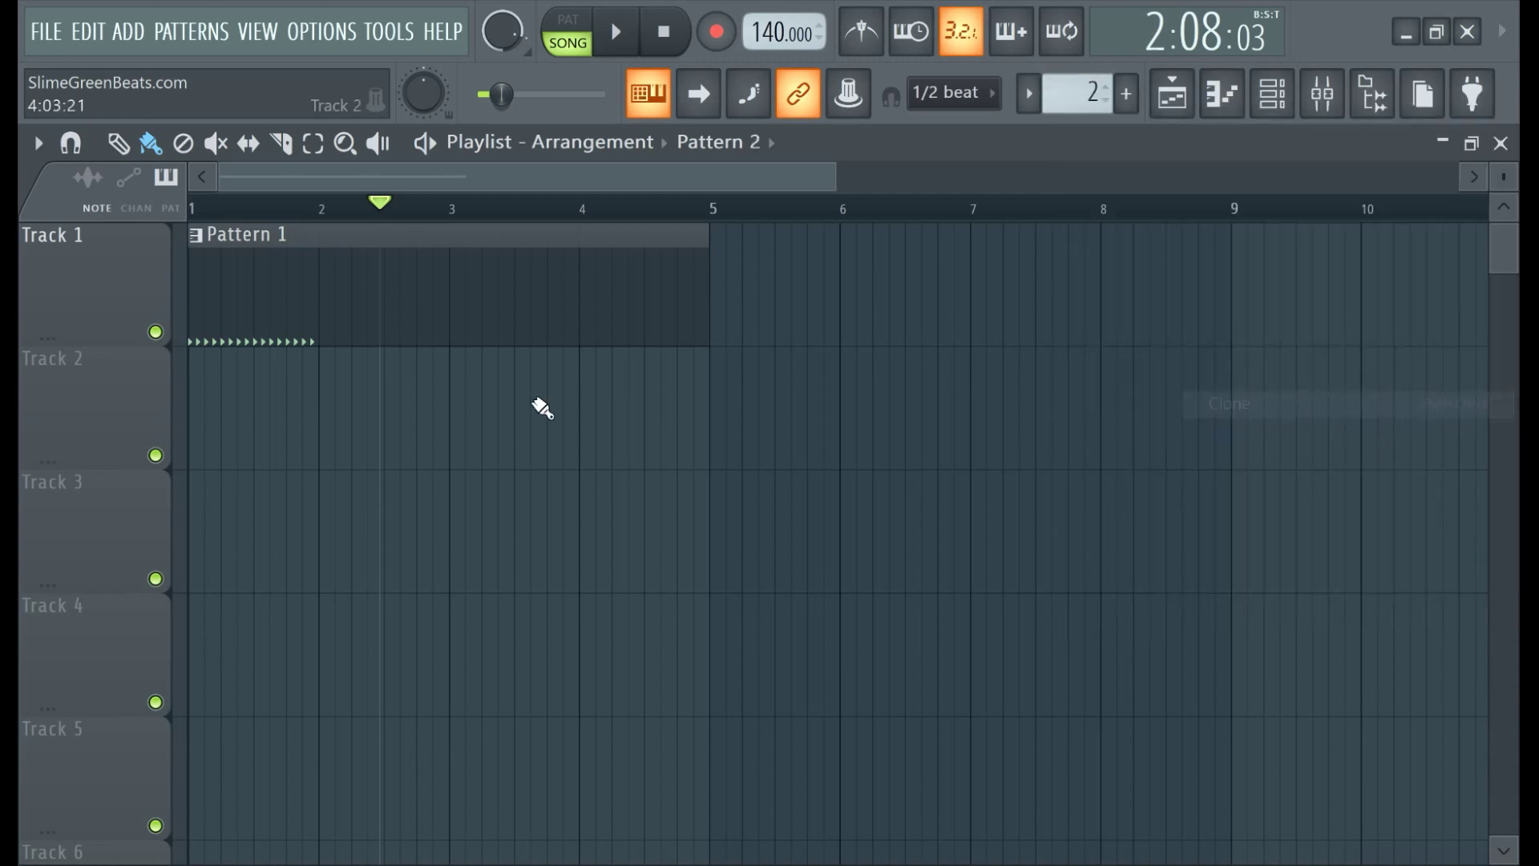
# Try placing the Pattern 2 clip on Track 2 of the playlist and delete it again.
pyautogui.click(347, 453)
pyautogui.moveTo(415, 438)
pyautogui.mouseDown()
pyautogui.moveTo(381, 433)
pyautogui.moveTo(392, 426)
pyautogui.mouseUp()
pyautogui.rightClick(392, 425)
# Open the VT_CHiHat channel's notes from Pattern 1 in the piano roll.
pyautogui.doubleClick(313, 278)
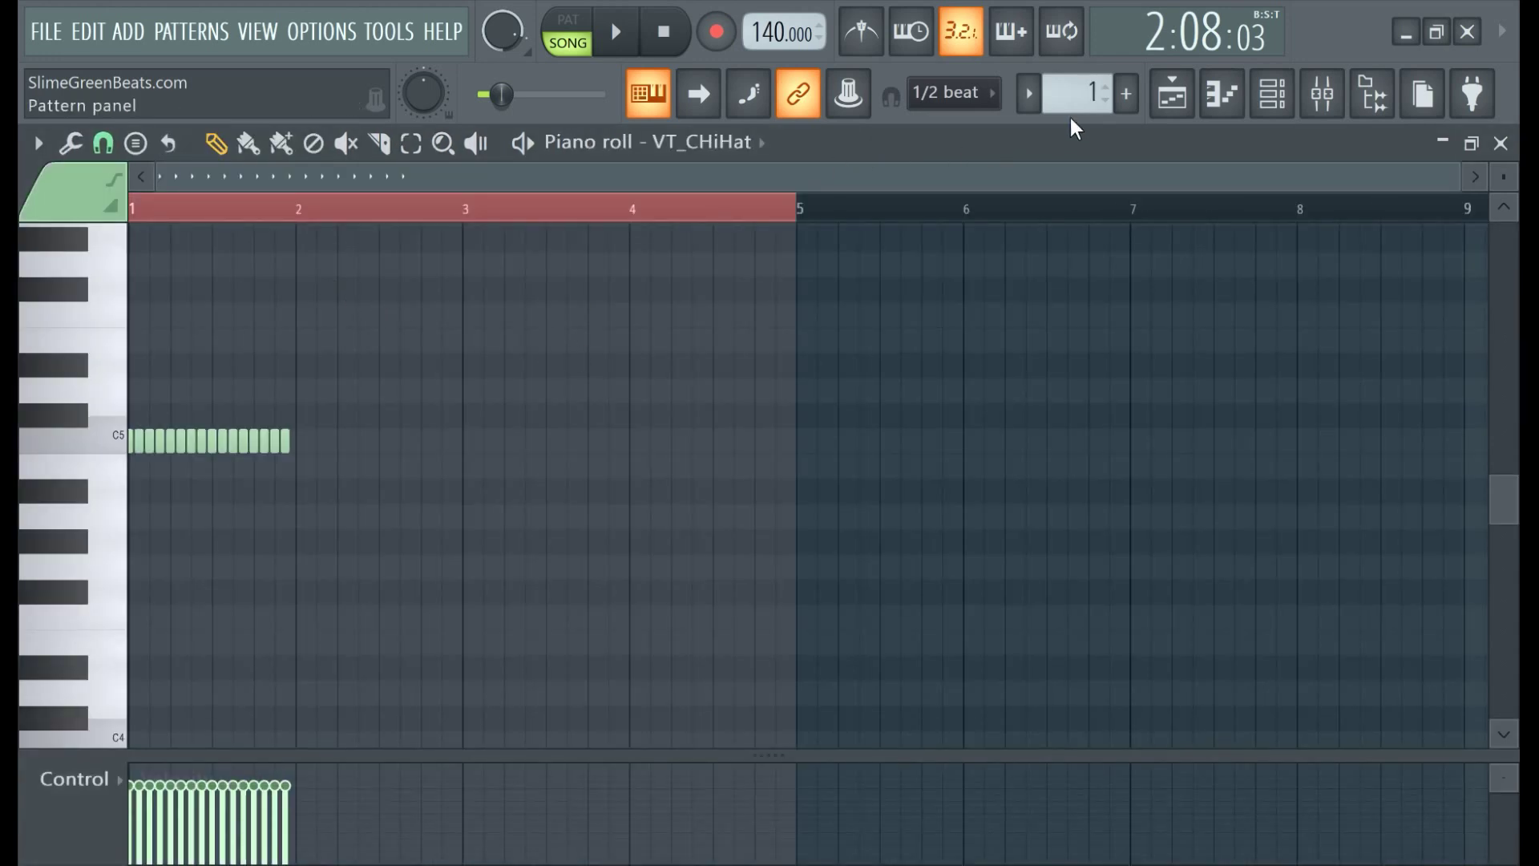
pyautogui.click(1220, 94)
pyautogui.doubleClick(292, 310)
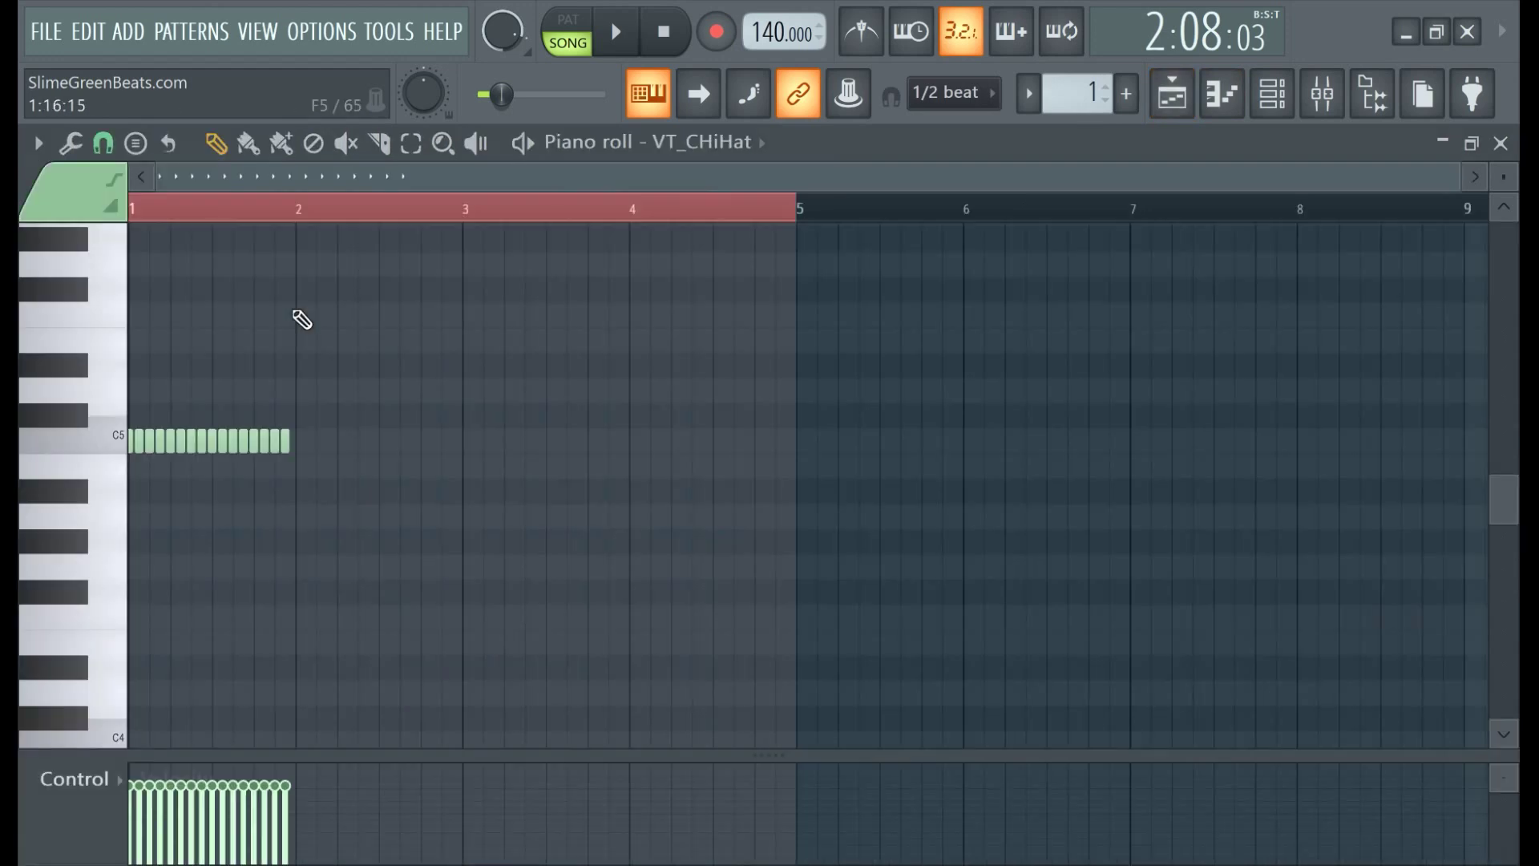
pyautogui.click(1222, 113)
pyautogui.click(1223, 116)
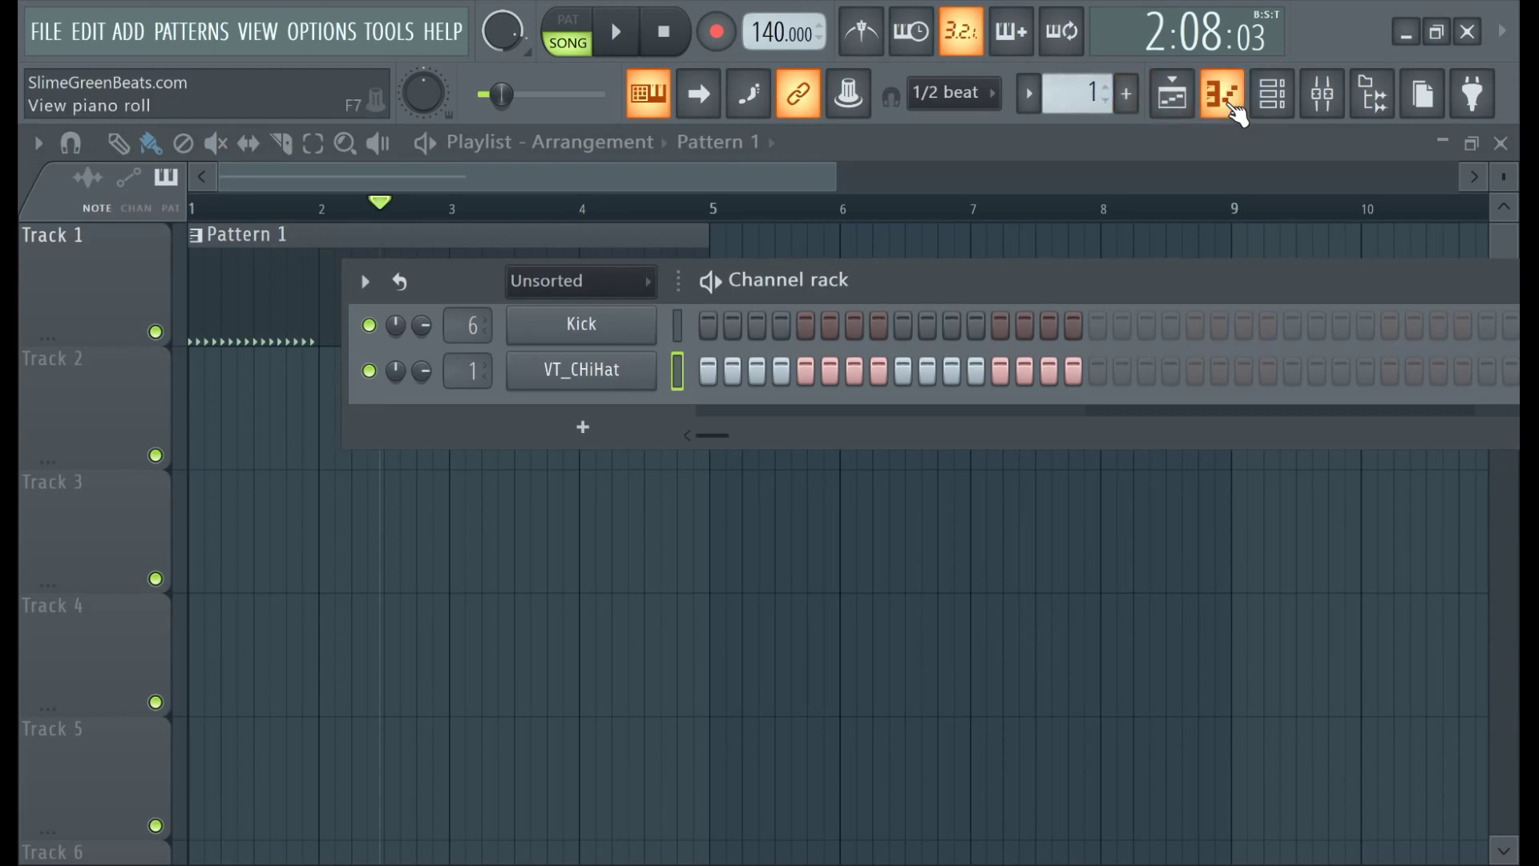
pyautogui.click(680, 333)
pyautogui.click(677, 371)
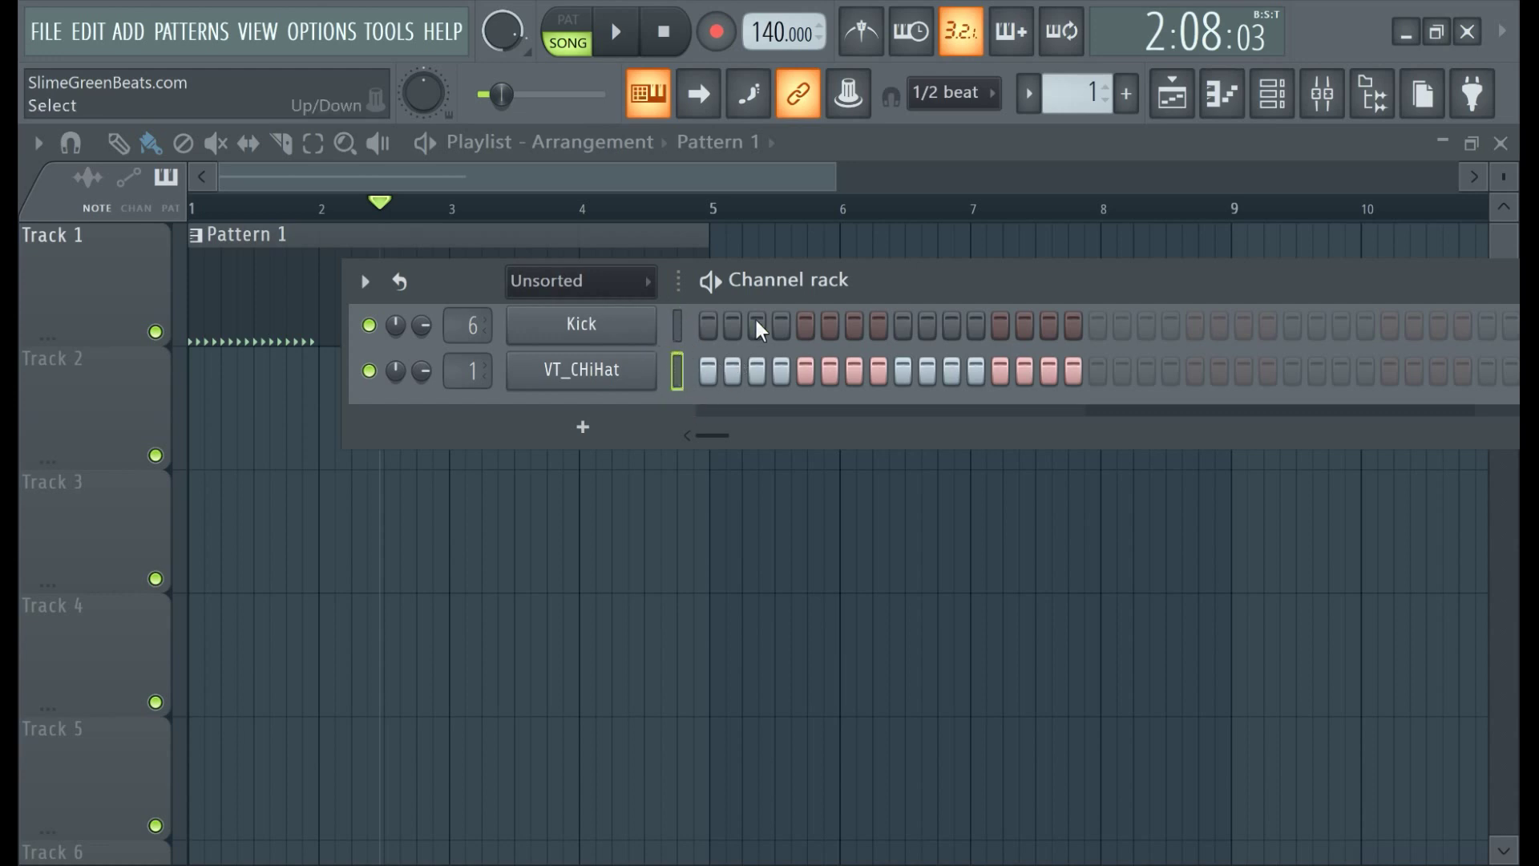
pyautogui.click(1217, 112)
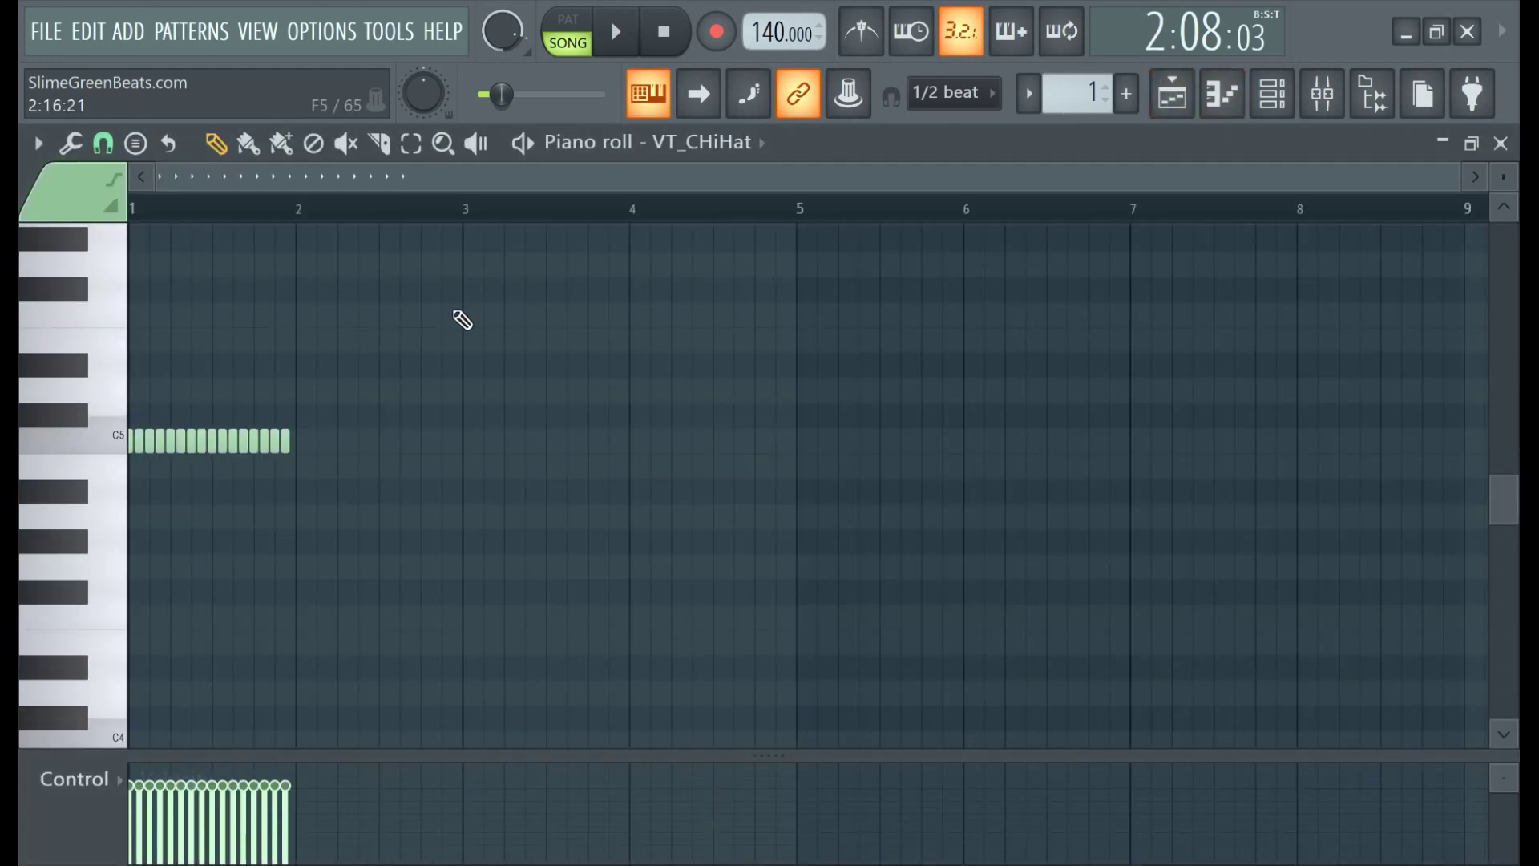
pyautogui.scroll(2, 387, 256)
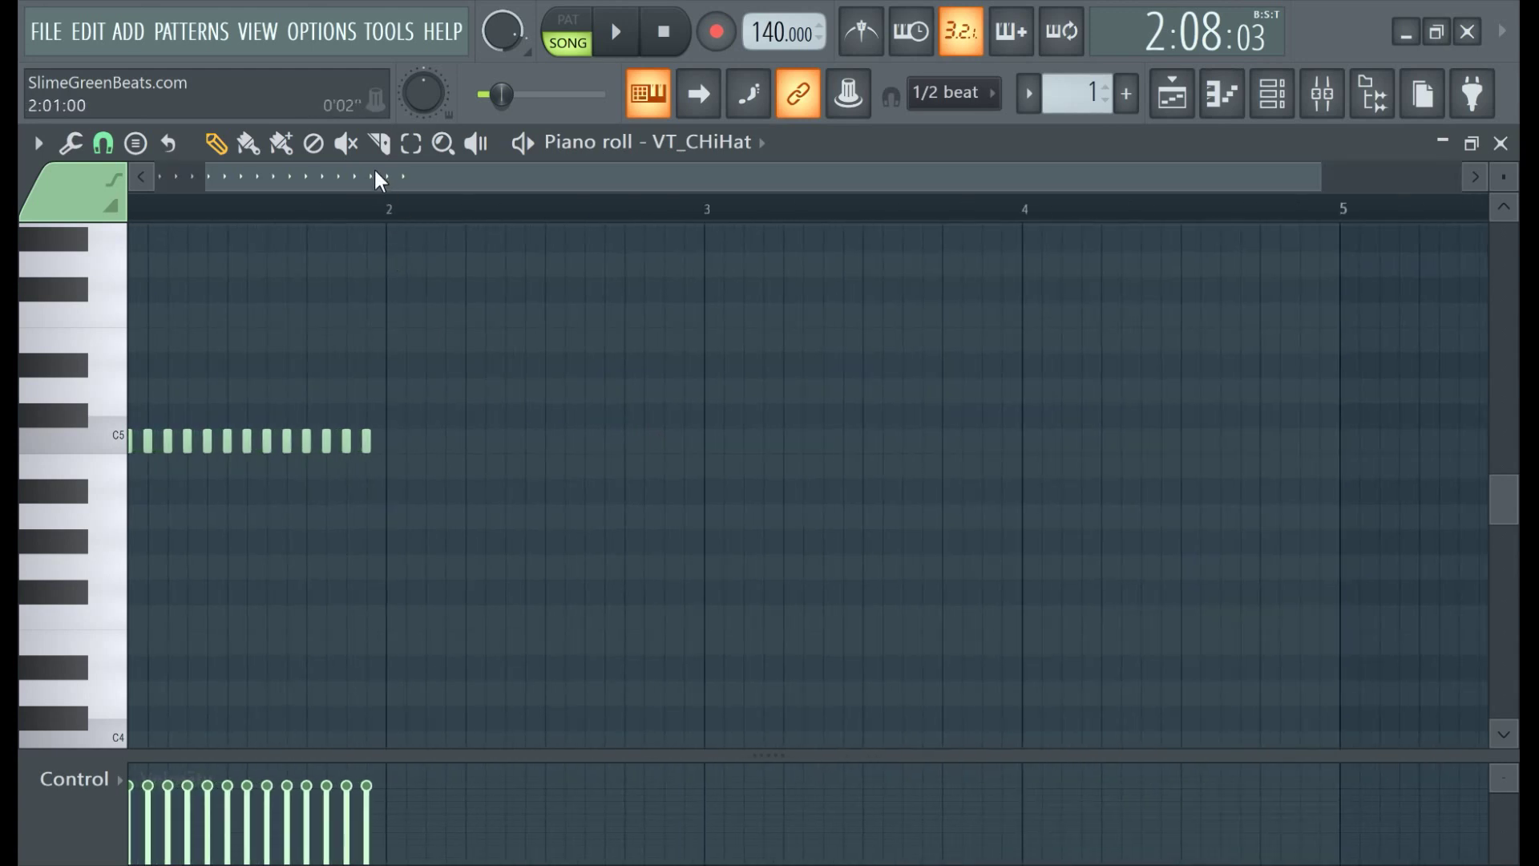
pyautogui.moveTo(377, 186); pyautogui.dragTo(27, 229)
pyautogui.scroll(1, 429, 341)
pyautogui.moveTo(346, 179); pyautogui.dragTo(145, 210)
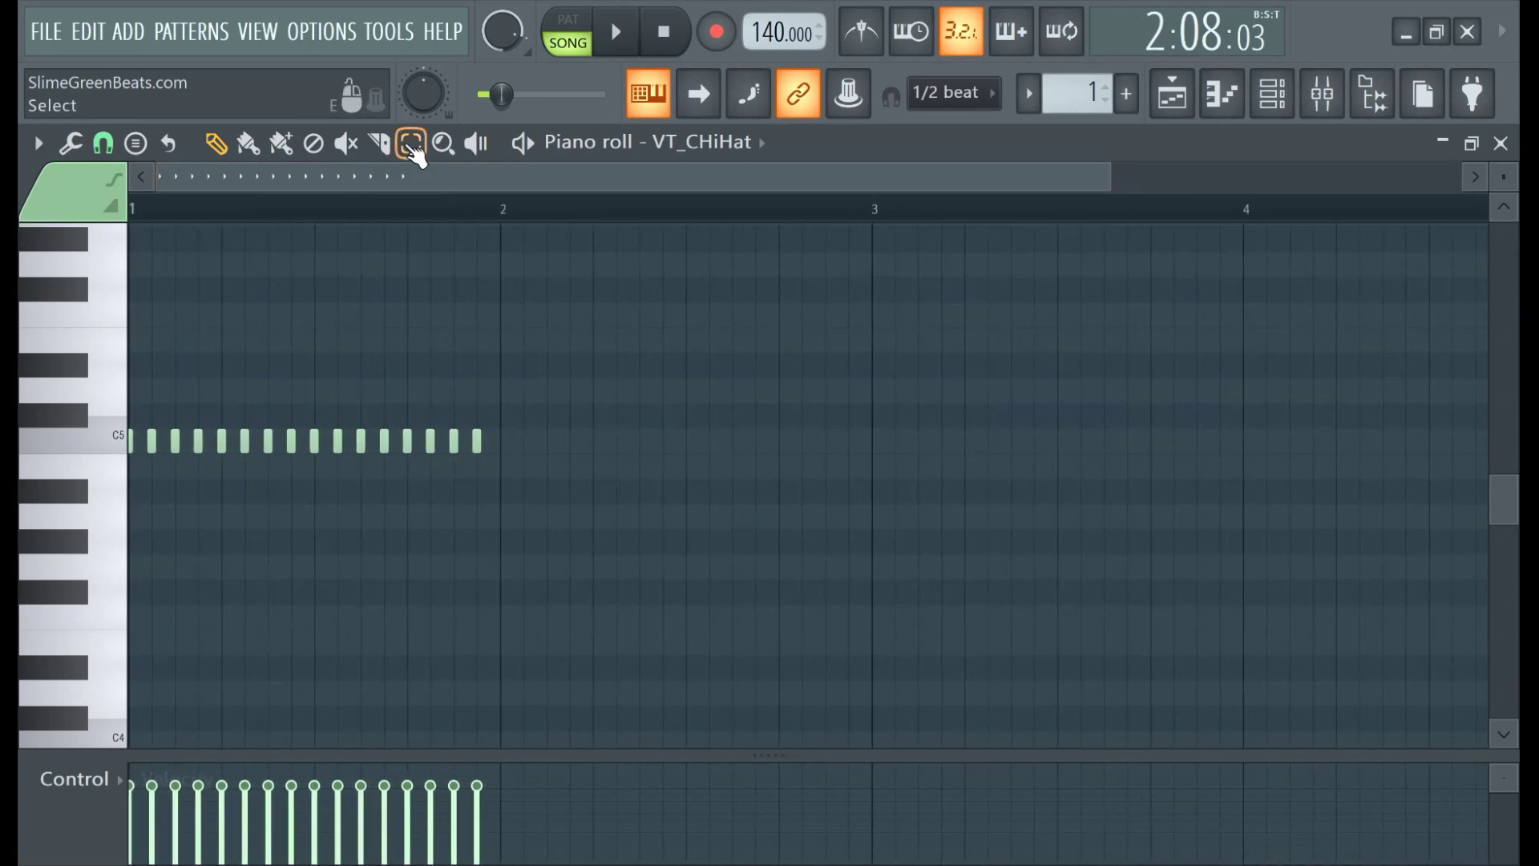
# Select all the hi-hat notes in bar 1, duplicate them into bar 2 and undo the duplication.
pyautogui.click(413, 145)
pyautogui.moveTo(584, 526); pyautogui.dragTo(124, 405)
pyautogui.click(215, 144)
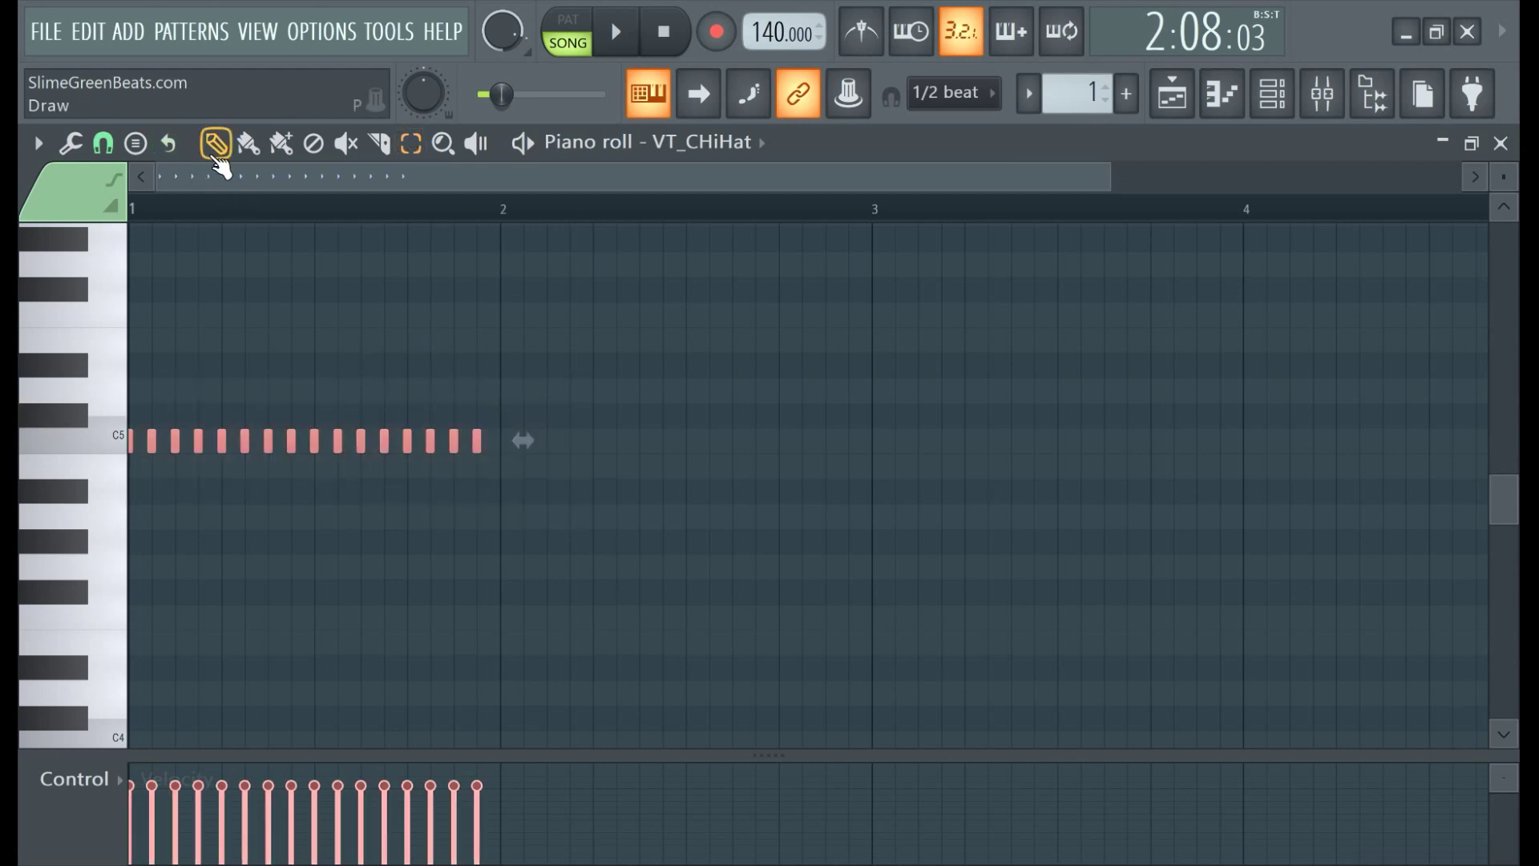
pyautogui.moveTo(539, 526); pyautogui.dragTo(29, 405)
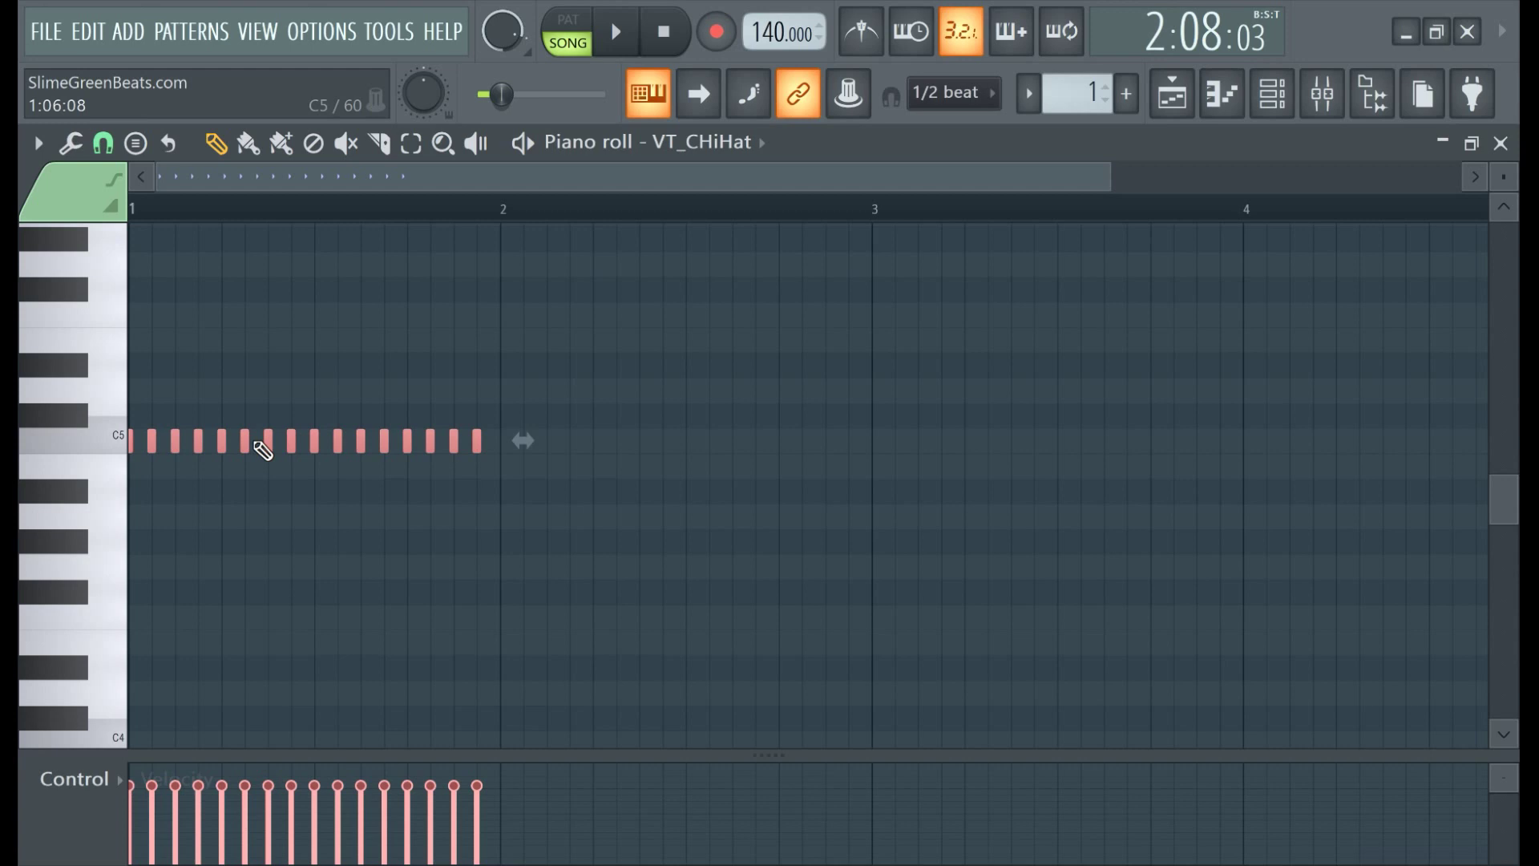
pyautogui.hotkey('ctrl', 'c')
pyautogui.hotkey('ctrl', 'b')
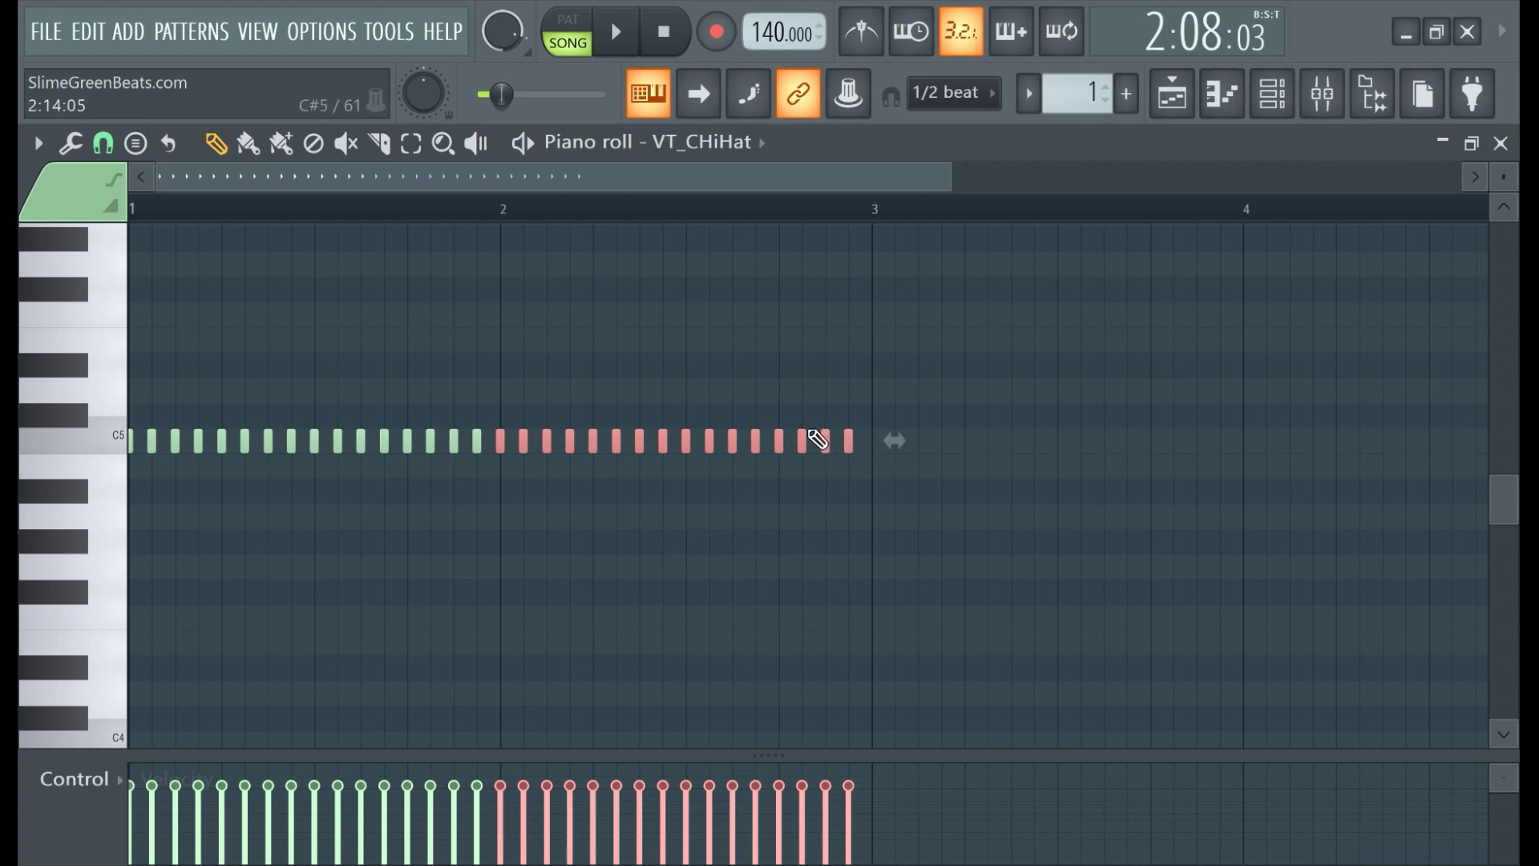
pyautogui.hotkey('ctrl', 'z')
# Try copying and pasting the selected hi-hat notes, undo the paste and deselect the notes.
pyautogui.hotkey('ctrl', 'c')
pyautogui.hotkey('ctrl', 'v')
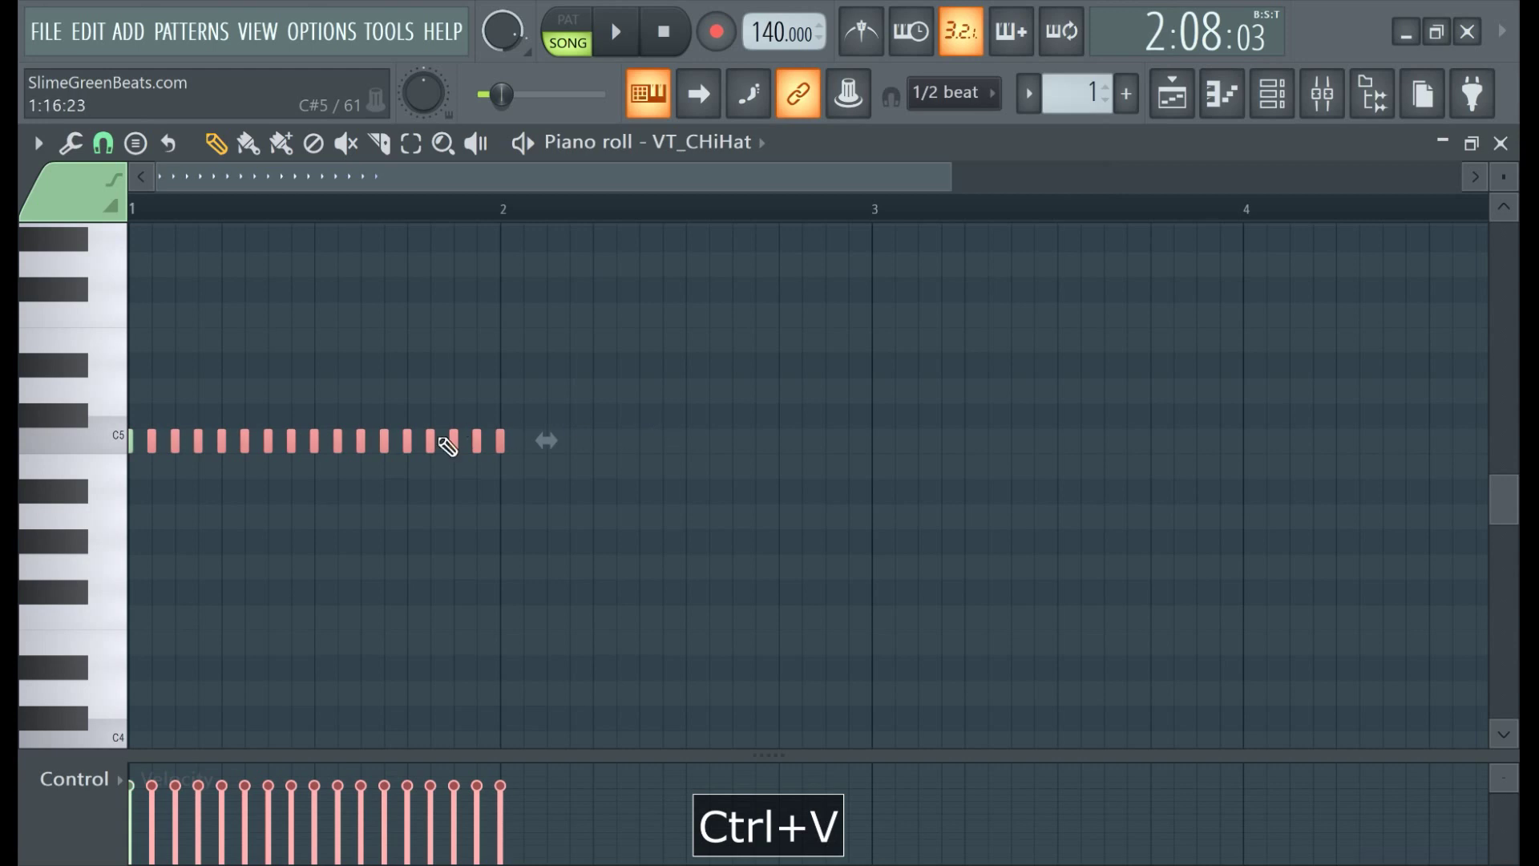
pyautogui.hotkey('ctrl', 'z')
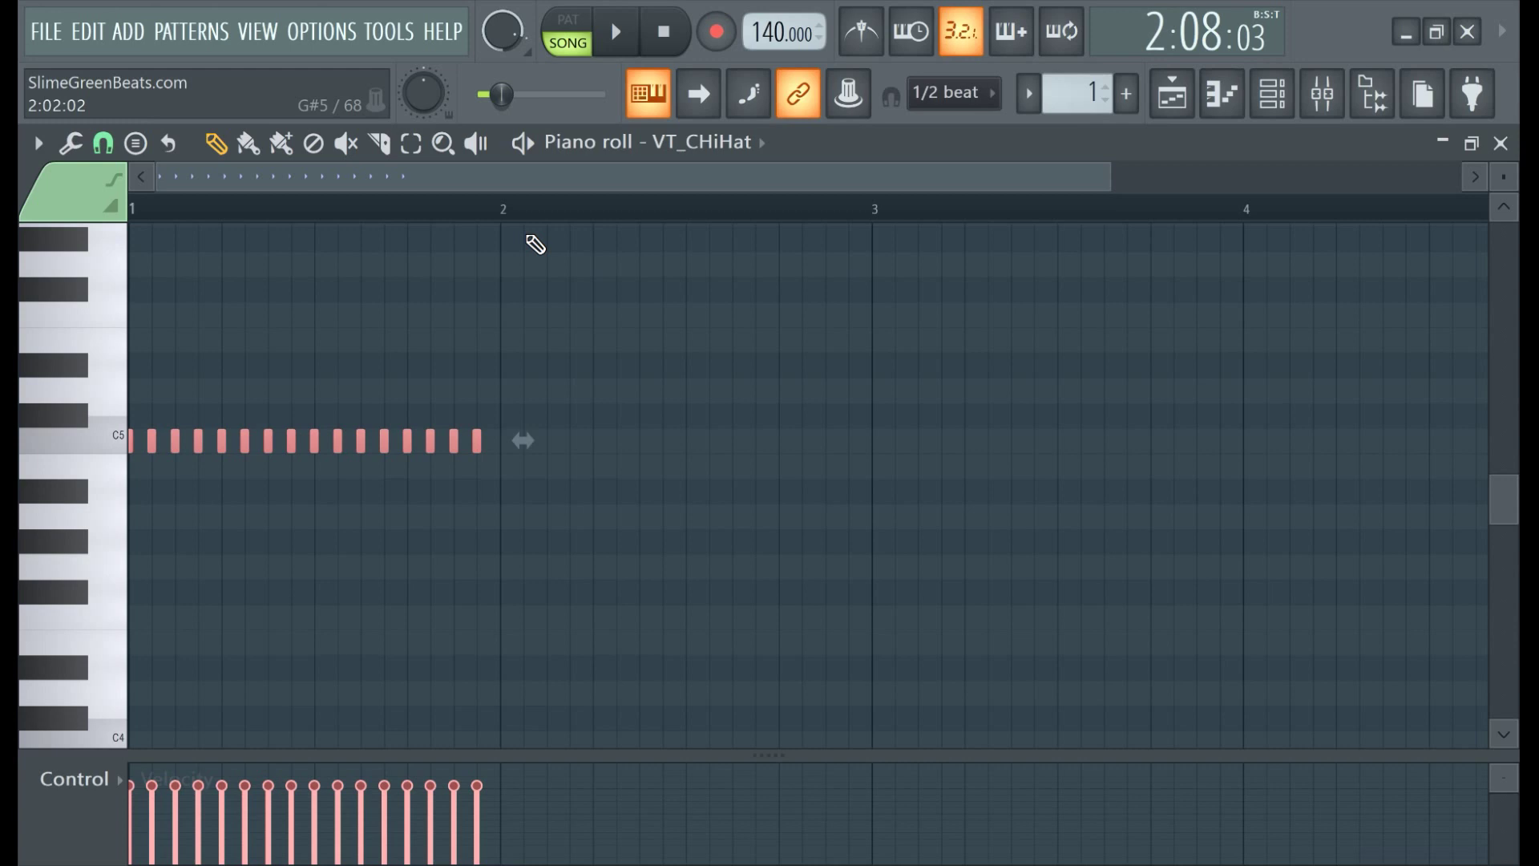
pyautogui.hotkey('ctrl', 'd')
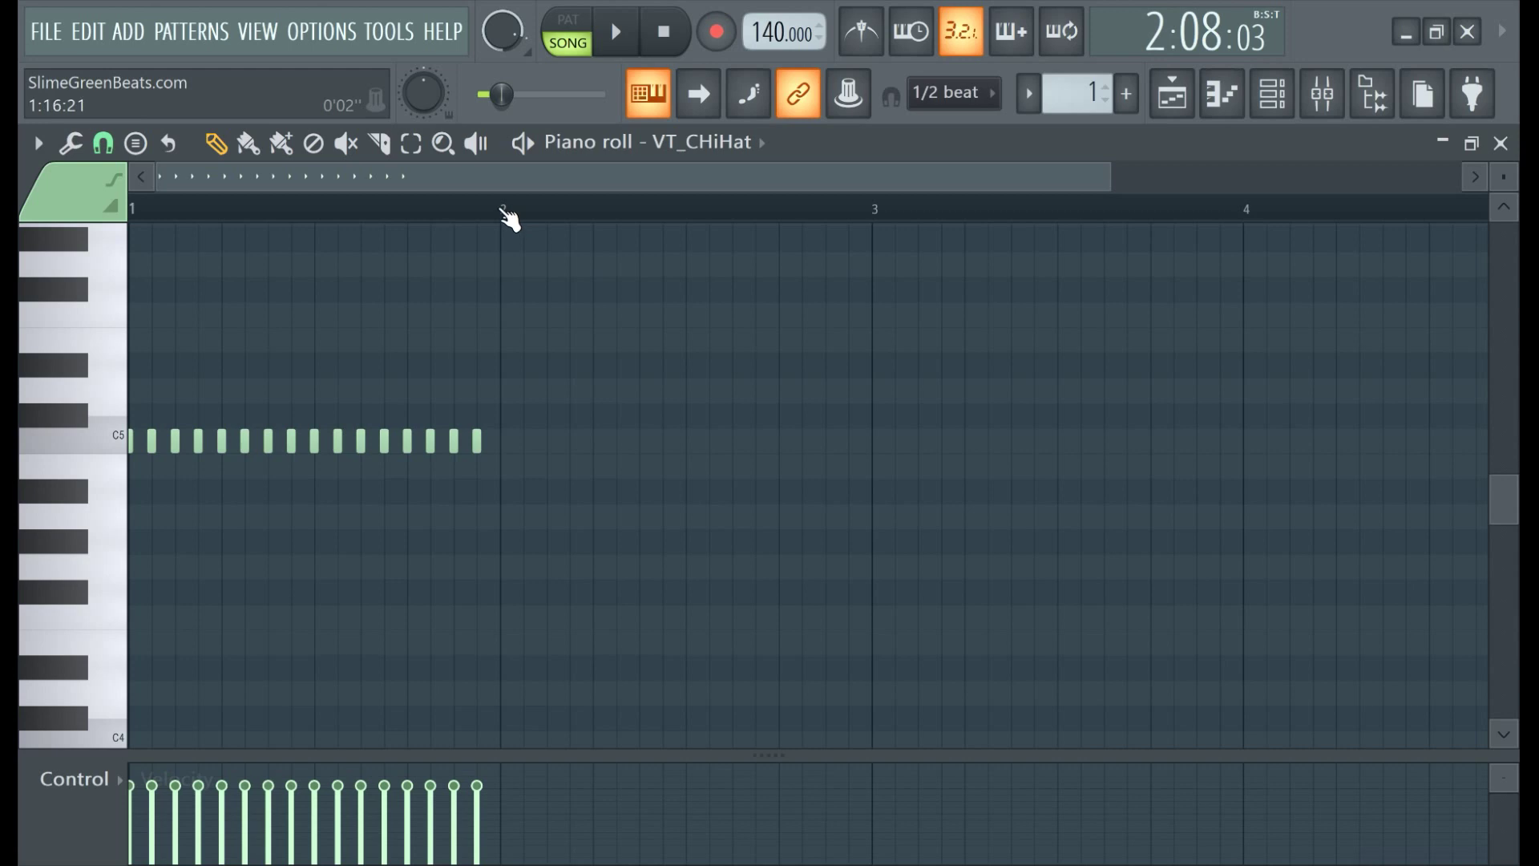
# Make a time selection over all of bar 1 and duplicate its hi-hat notes into bar 2.
pyautogui.moveTo(508, 216); pyautogui.dragTo(22, 370)
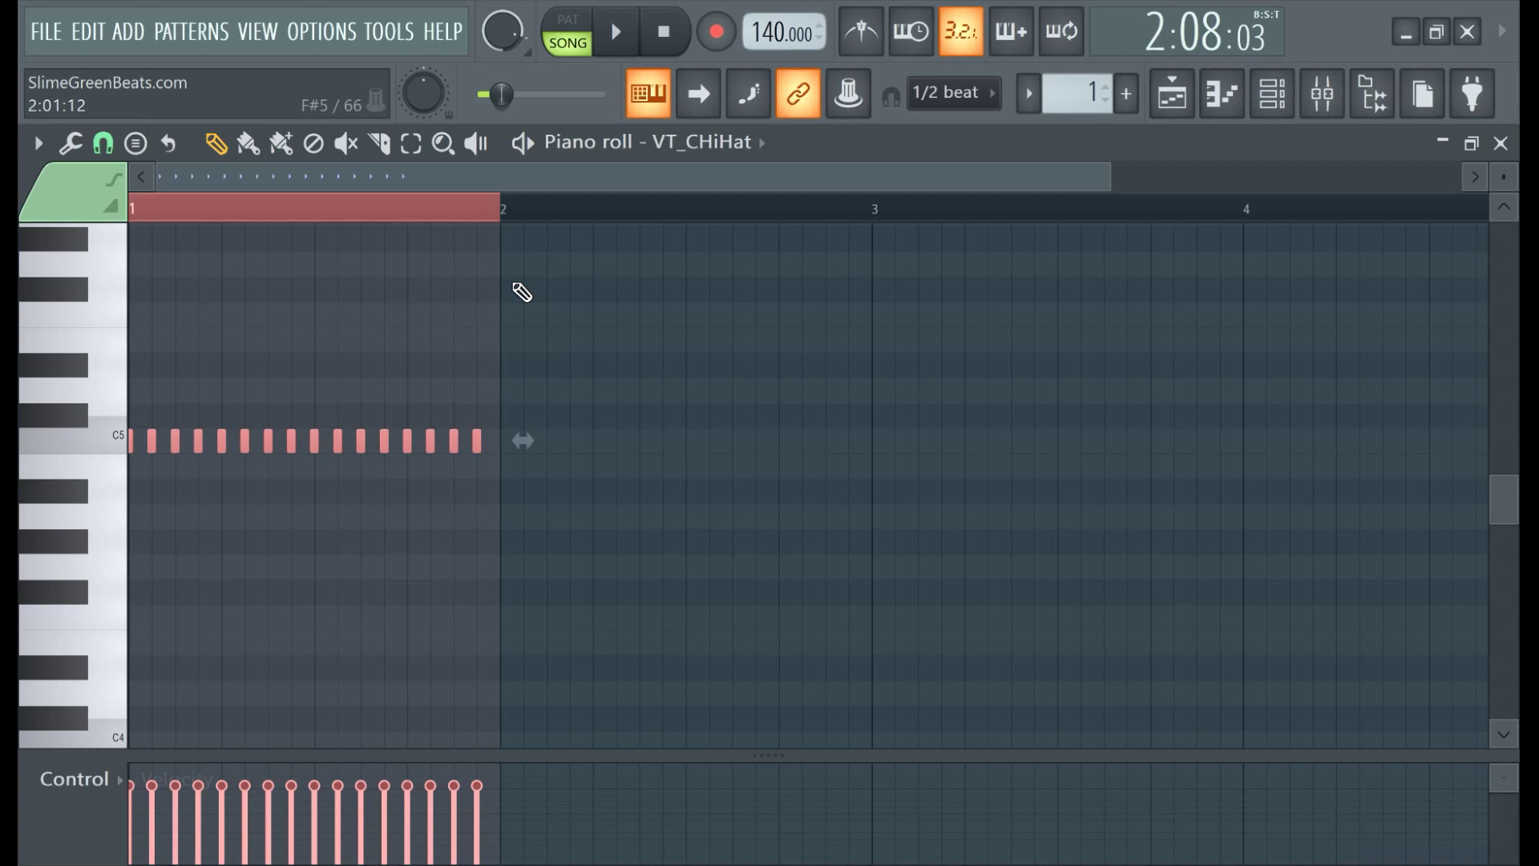
pyautogui.hotkey('ctrl', 'b')
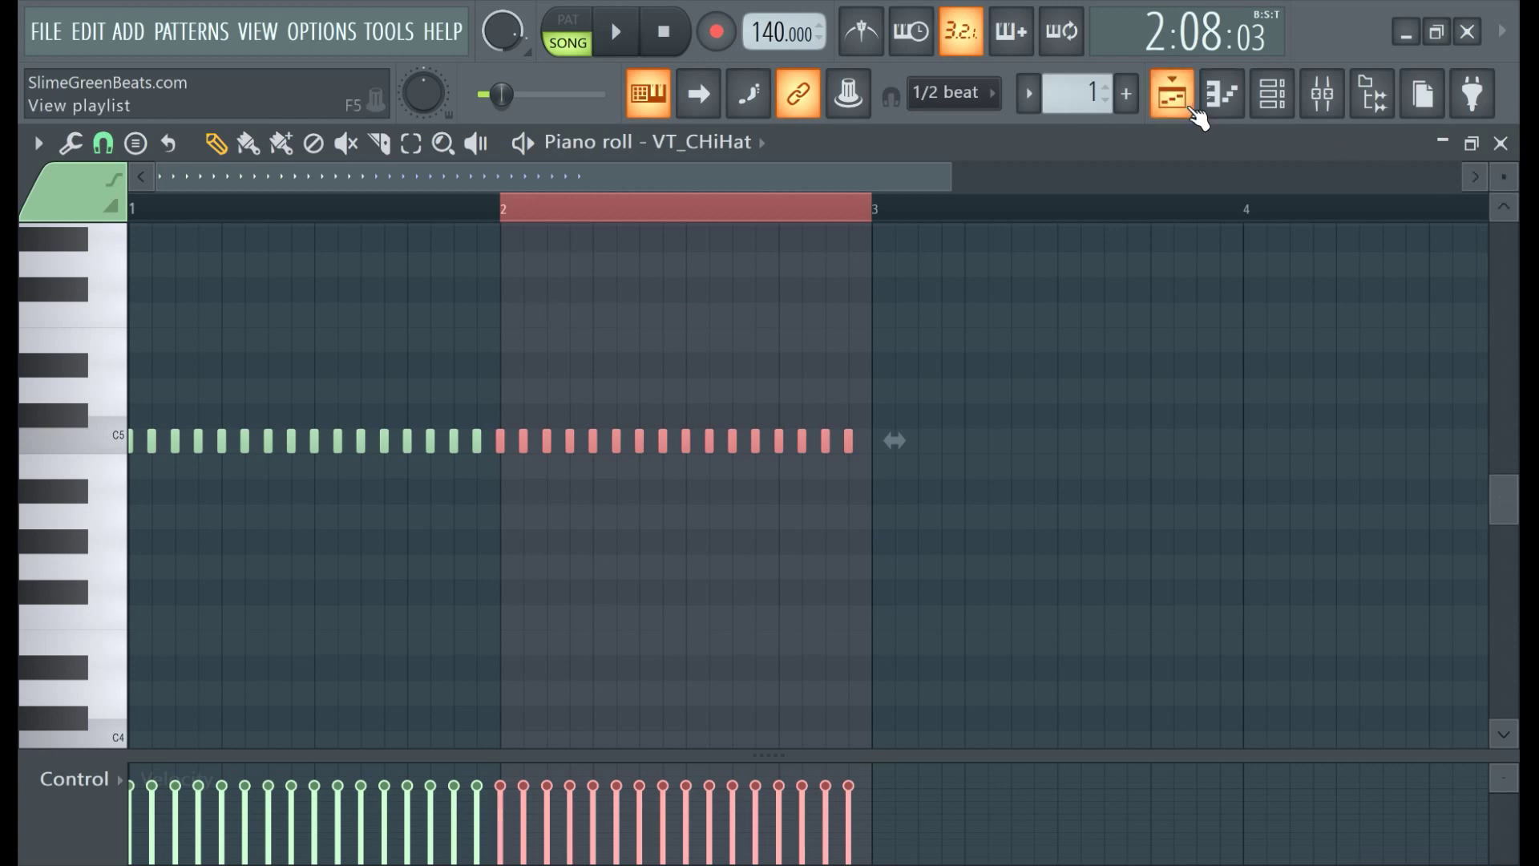
# Delete the Pattern 1 clip from Track 1 in the playlist and return the playhead to bar 1.
pyautogui.click(1185, 106)
pyautogui.rightClick(535, 303)
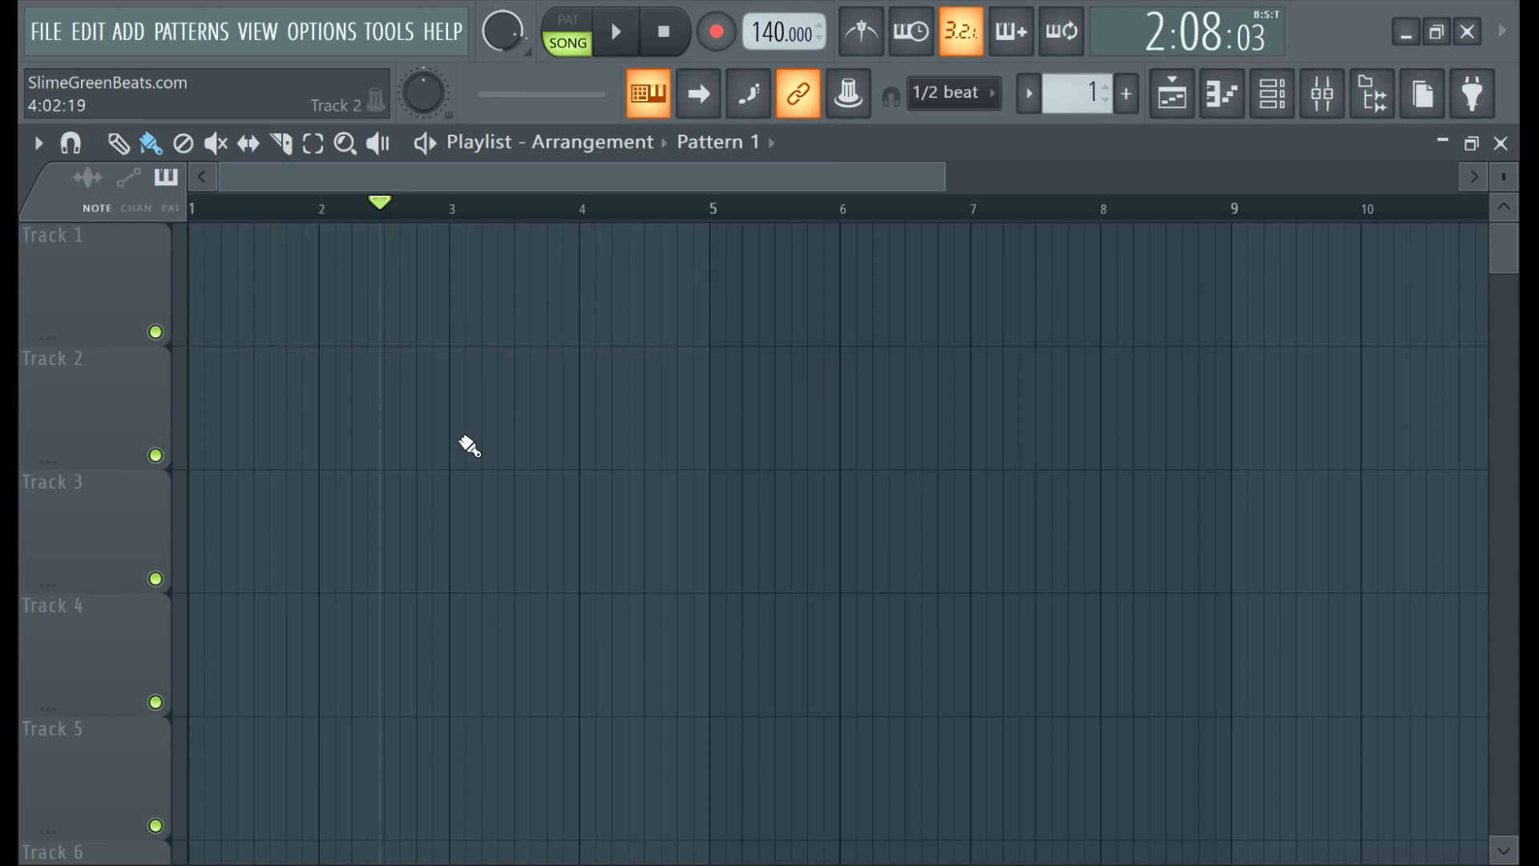
pyautogui.click(656, 97)
pyautogui.click(656, 98)
pyautogui.click(194, 207)
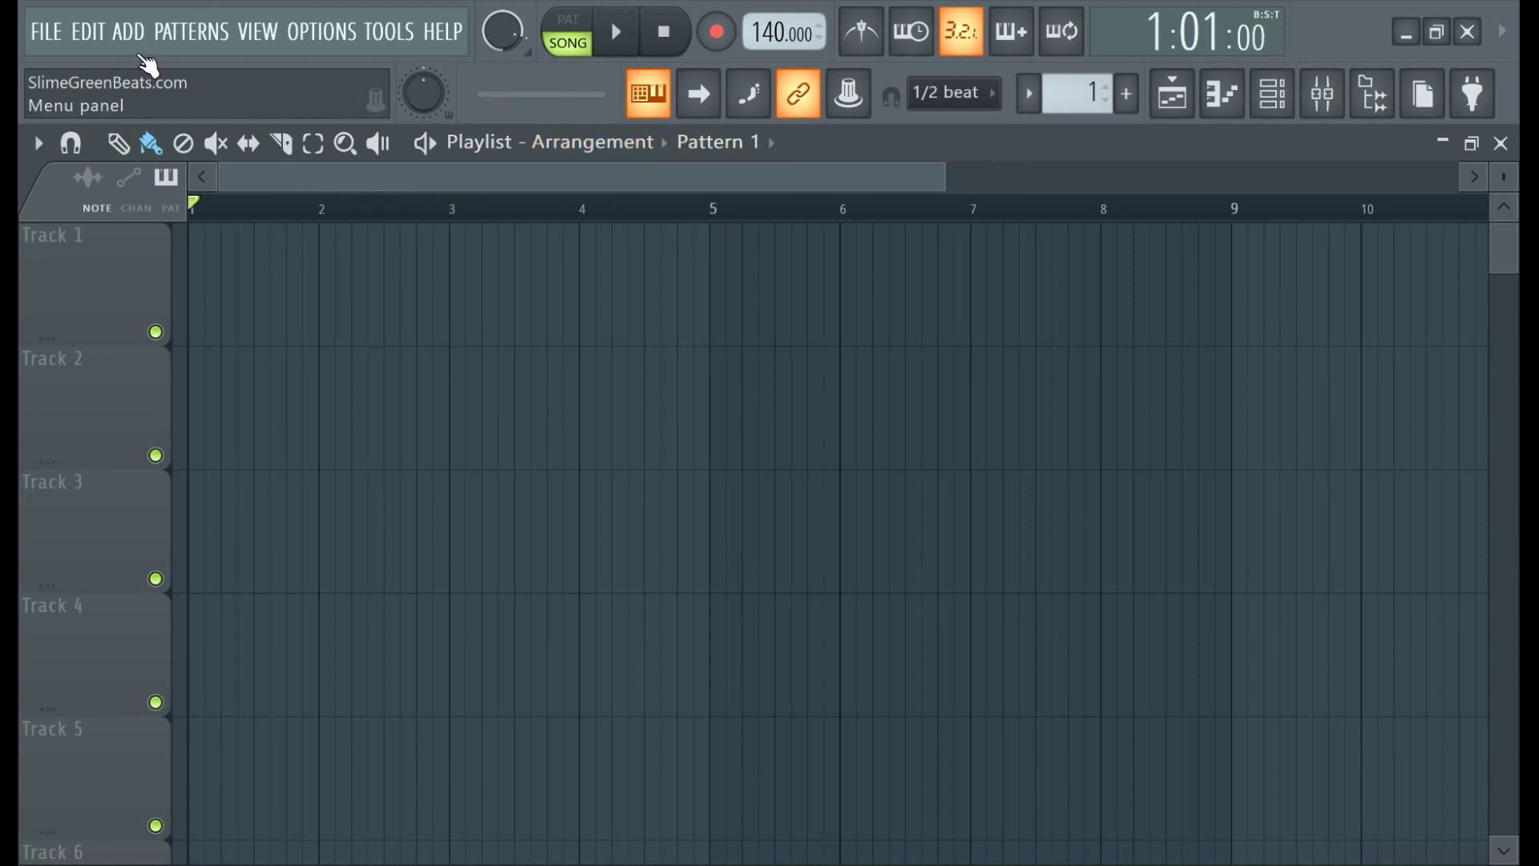
# Add a Sytrus instrument channel and load its Piano preset from the Bell category.
pyautogui.click(130, 32)
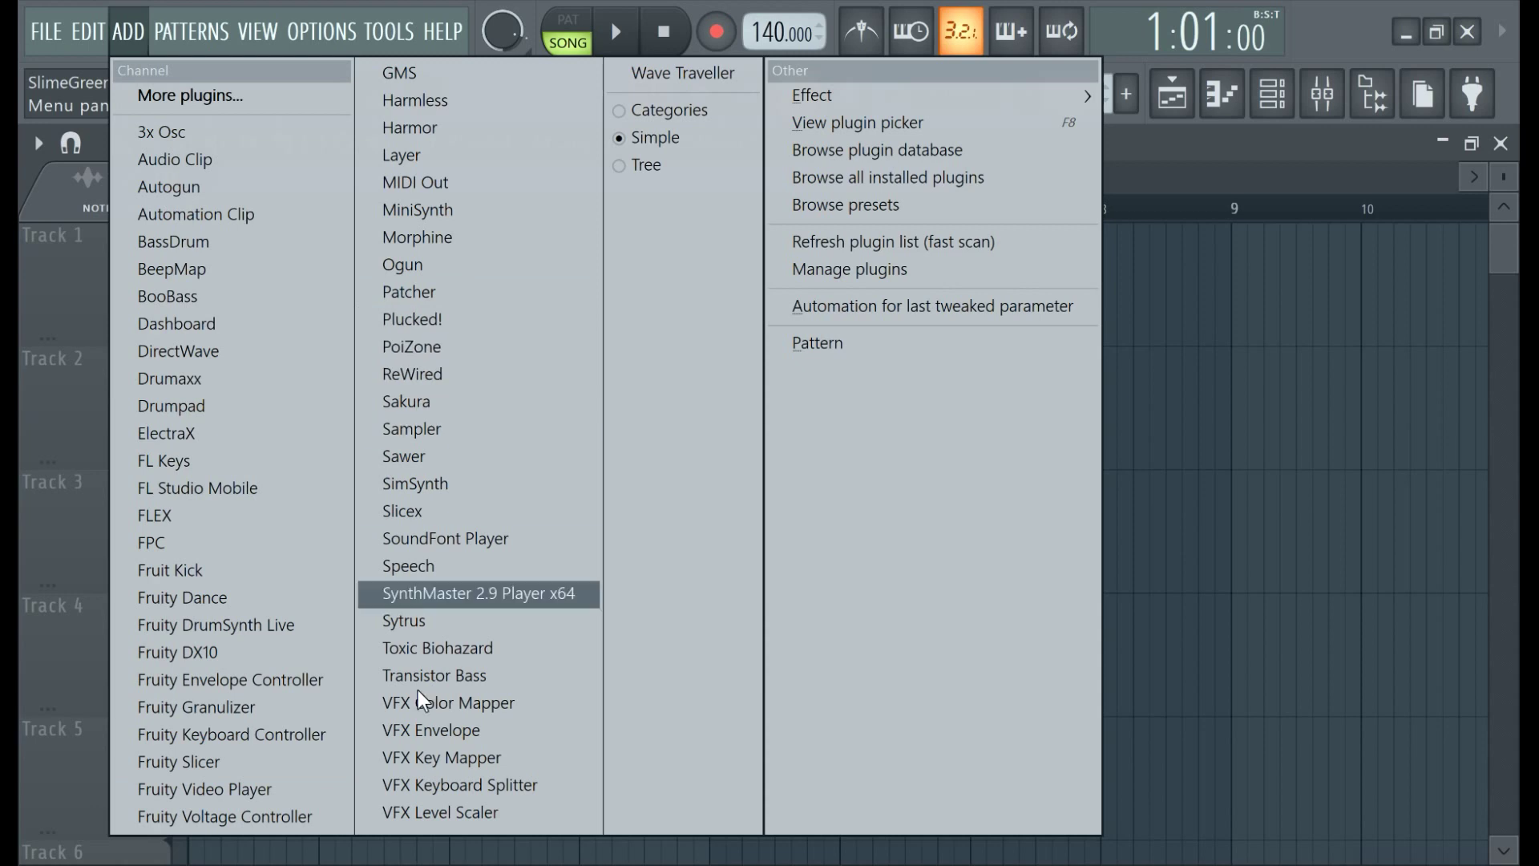
pyautogui.click(429, 625)
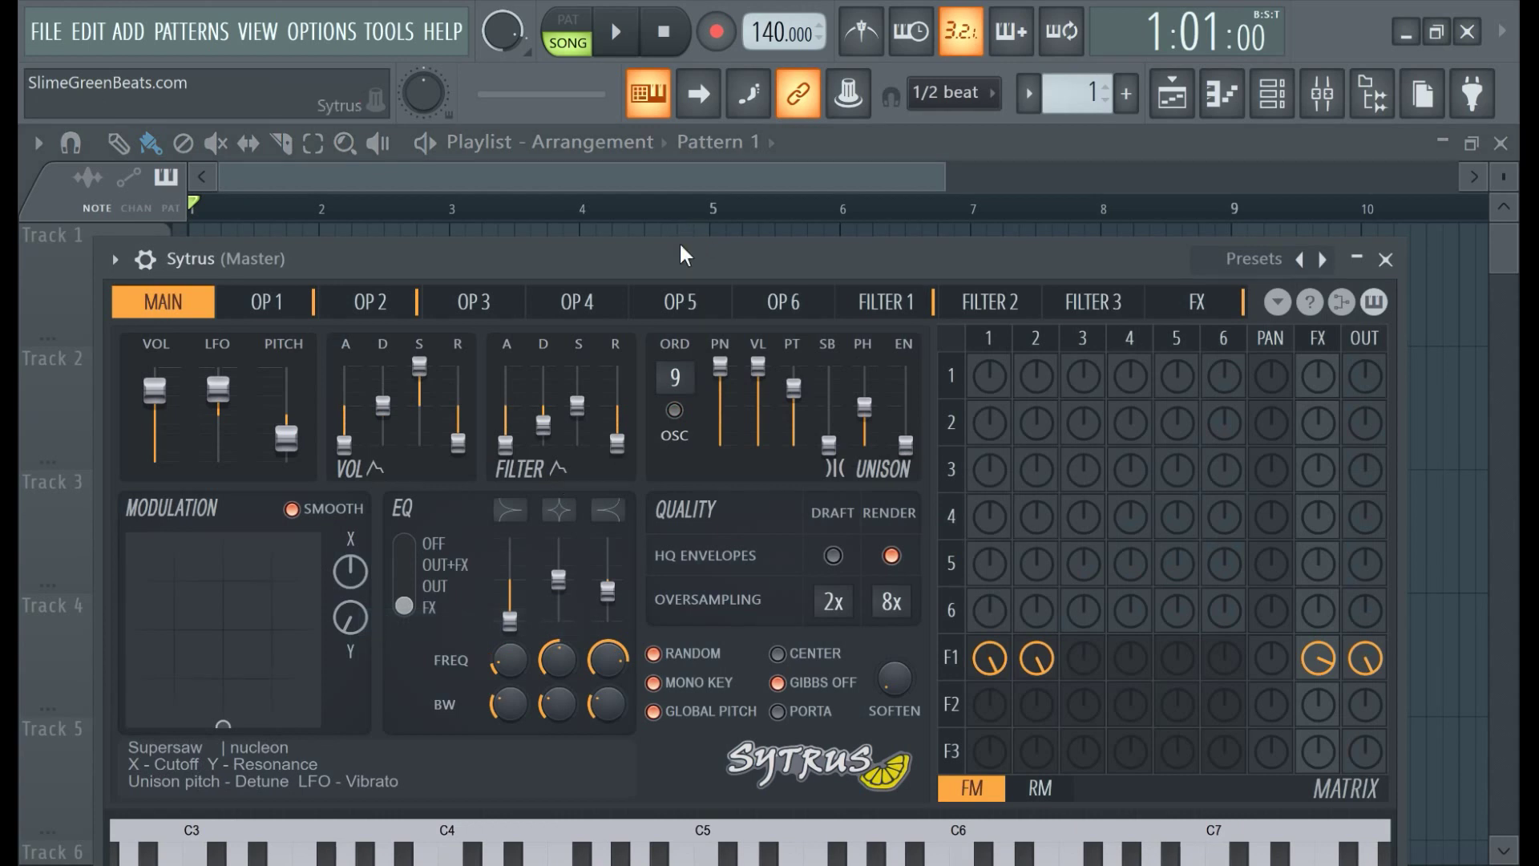
pyautogui.moveTo(681, 255); pyautogui.dragTo(681, 222)
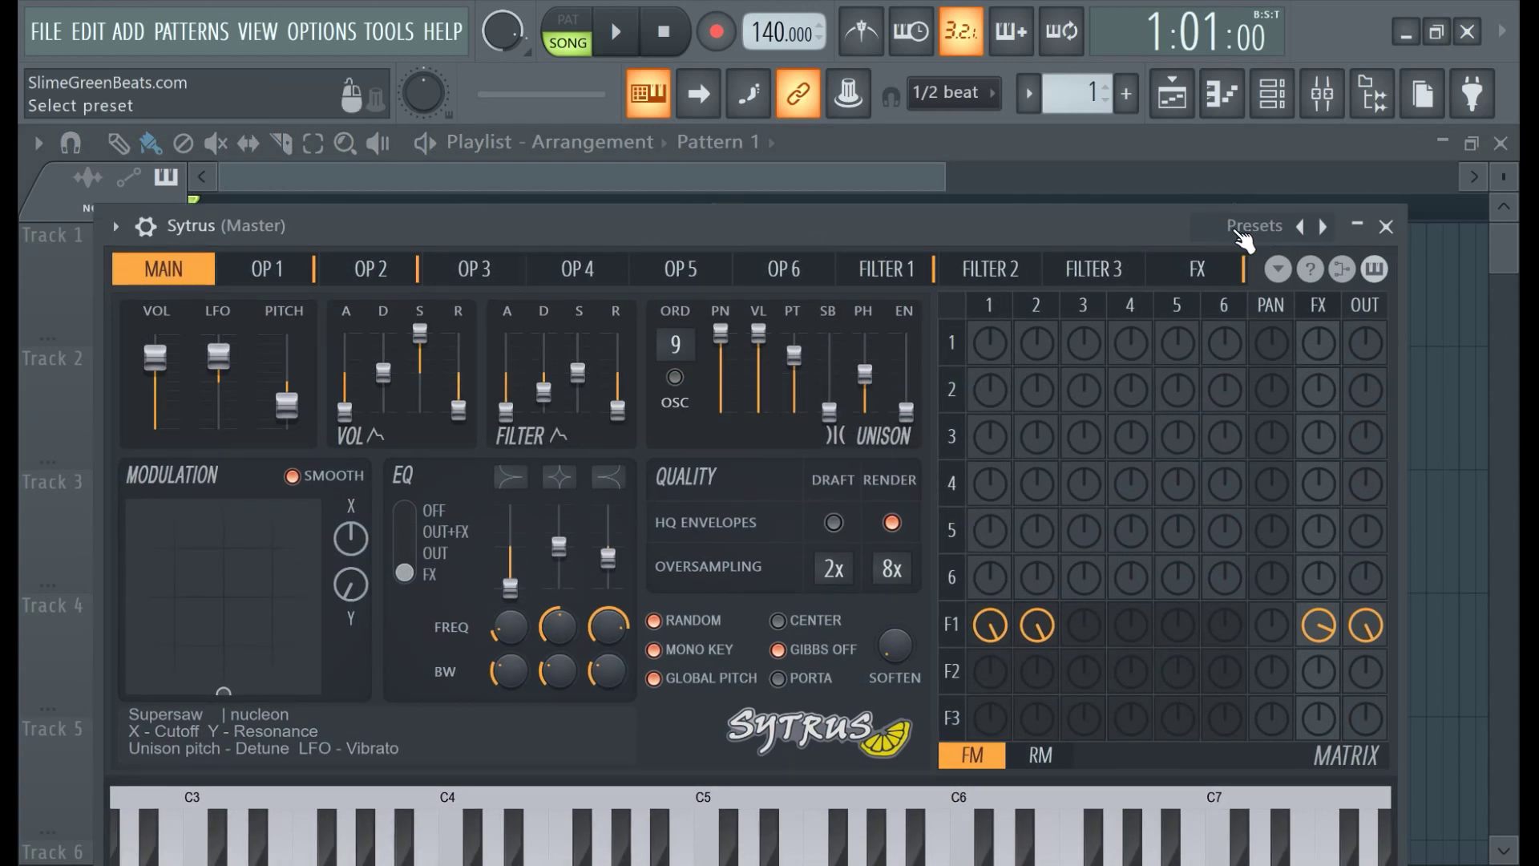
pyautogui.click(1244, 229)
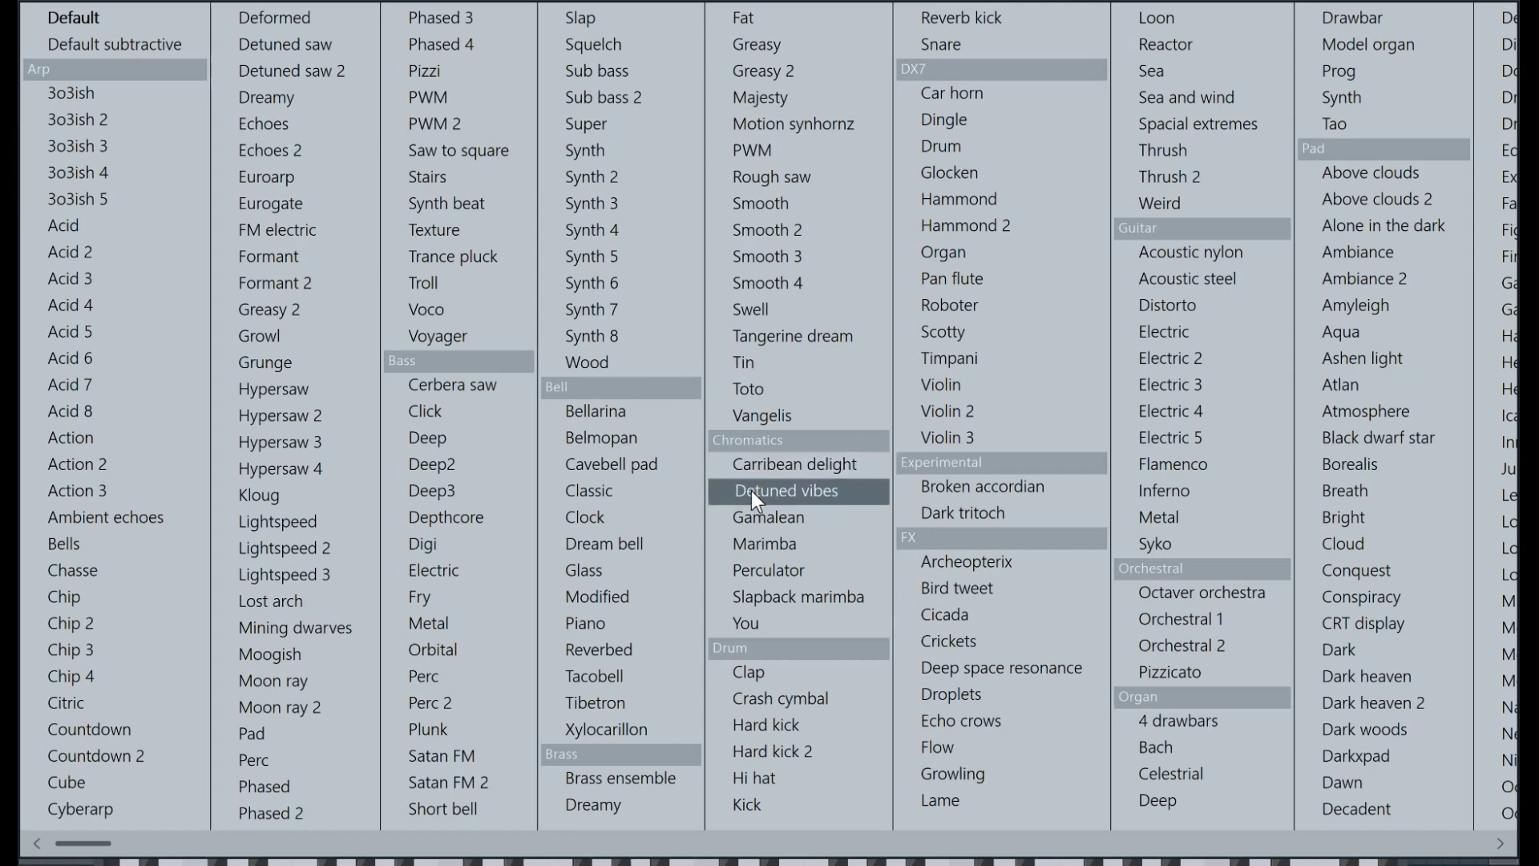
pyautogui.click(608, 623)
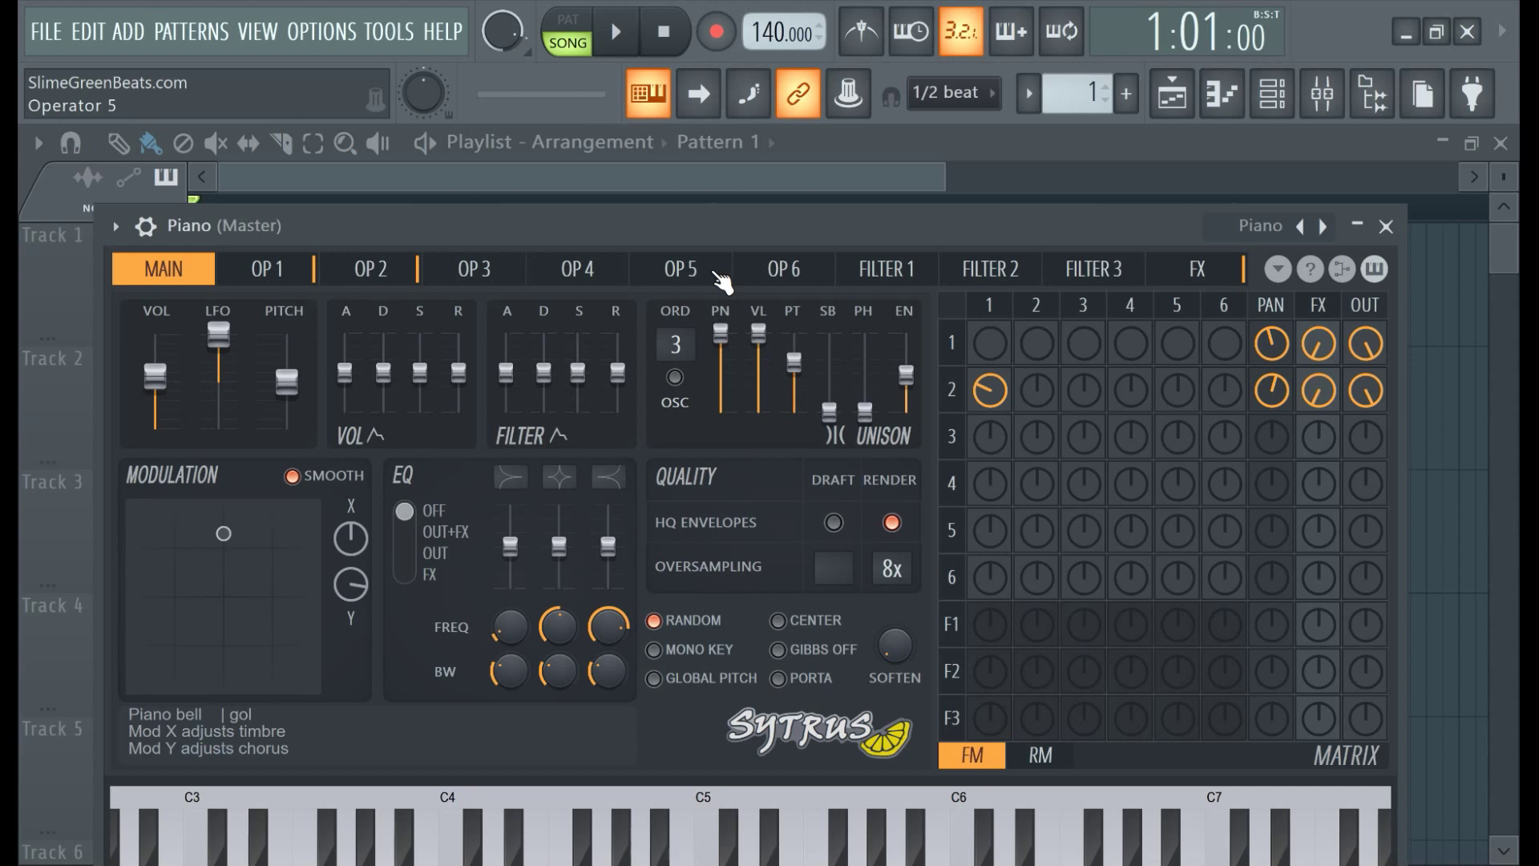
# Audition the Piano preset by playing the notes A4, F4 and A4, and return to the playlist.
pyautogui.press('n')
pyautogui.press('n')
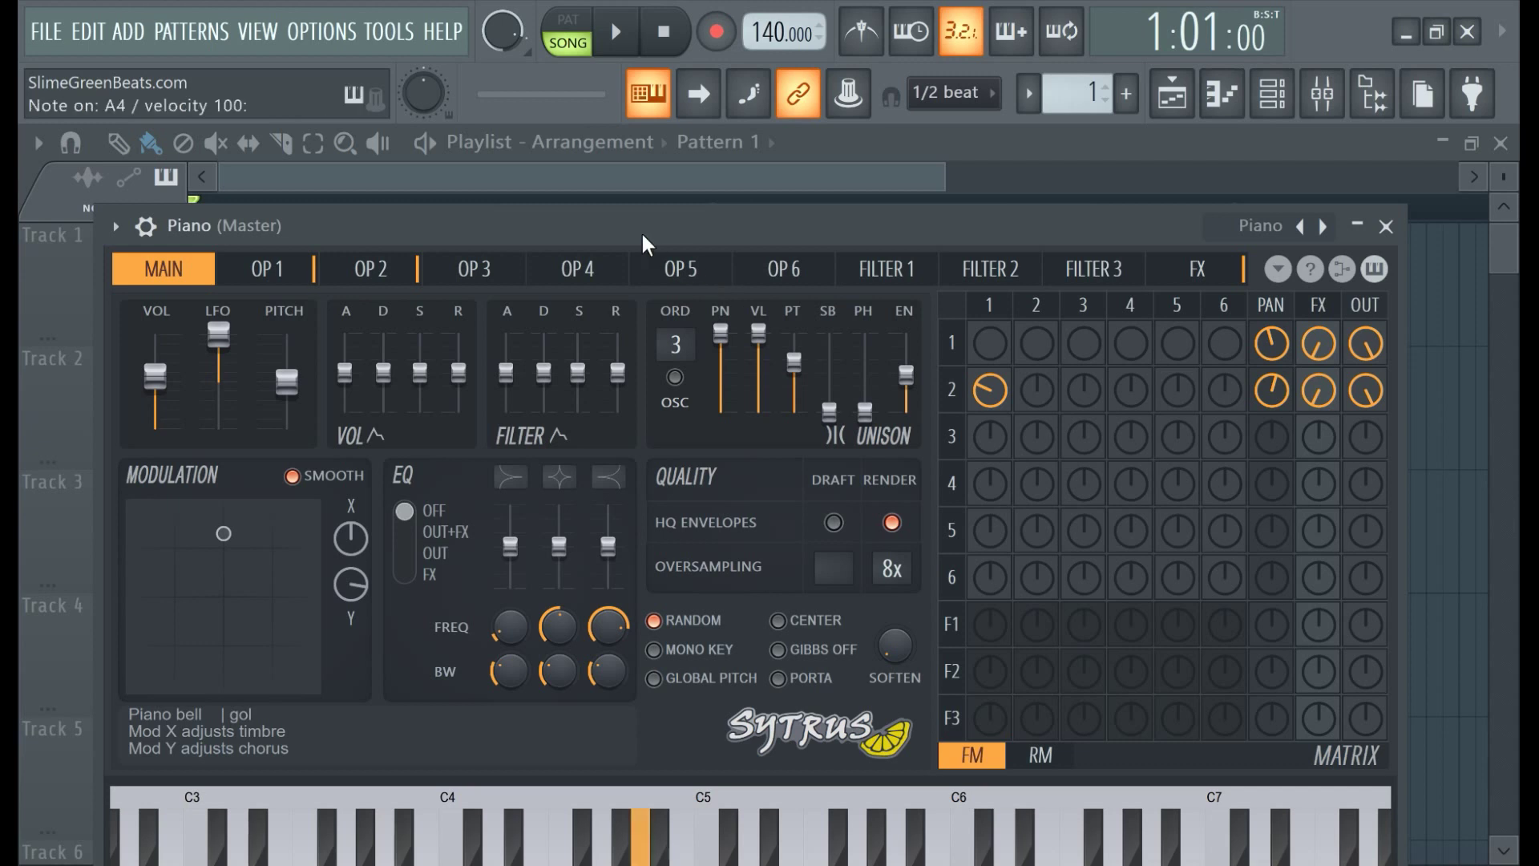
pyautogui.press('v')
pyautogui.press('v')
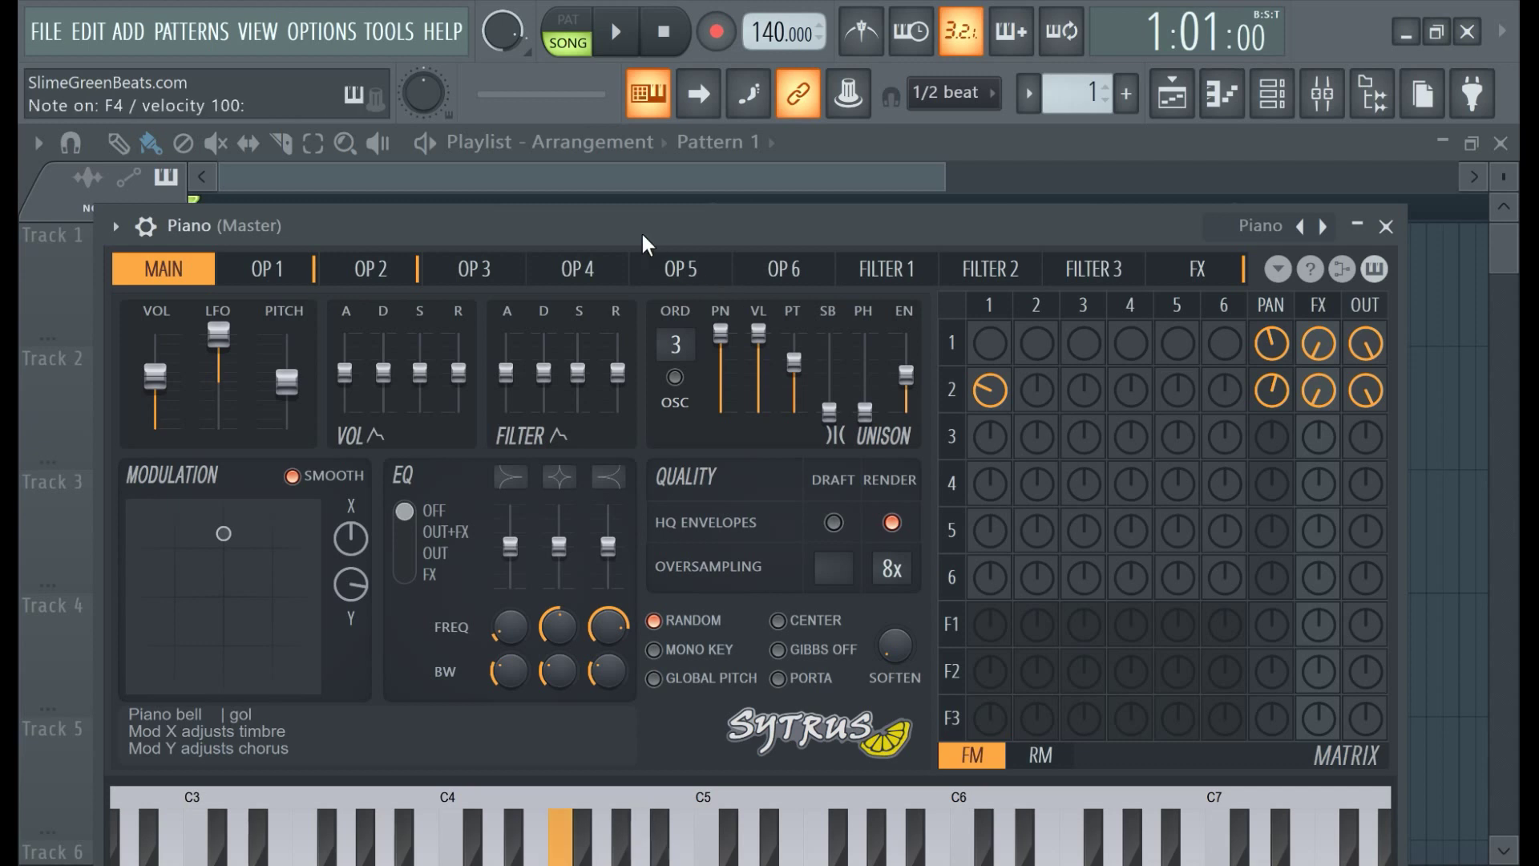
pyautogui.press('n')
pyautogui.press('n')
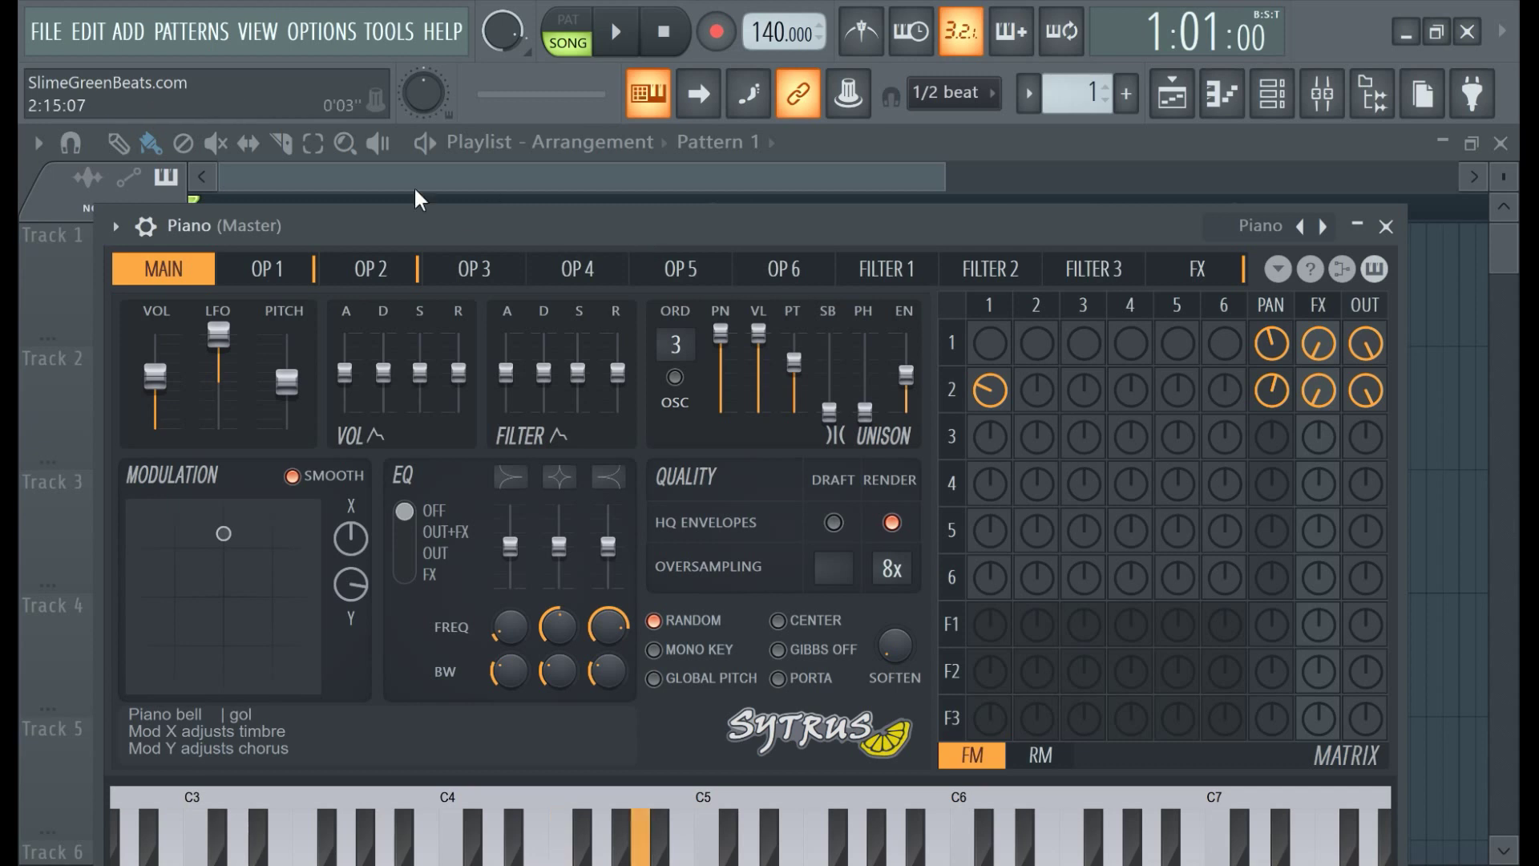
pyautogui.click(374, 165)
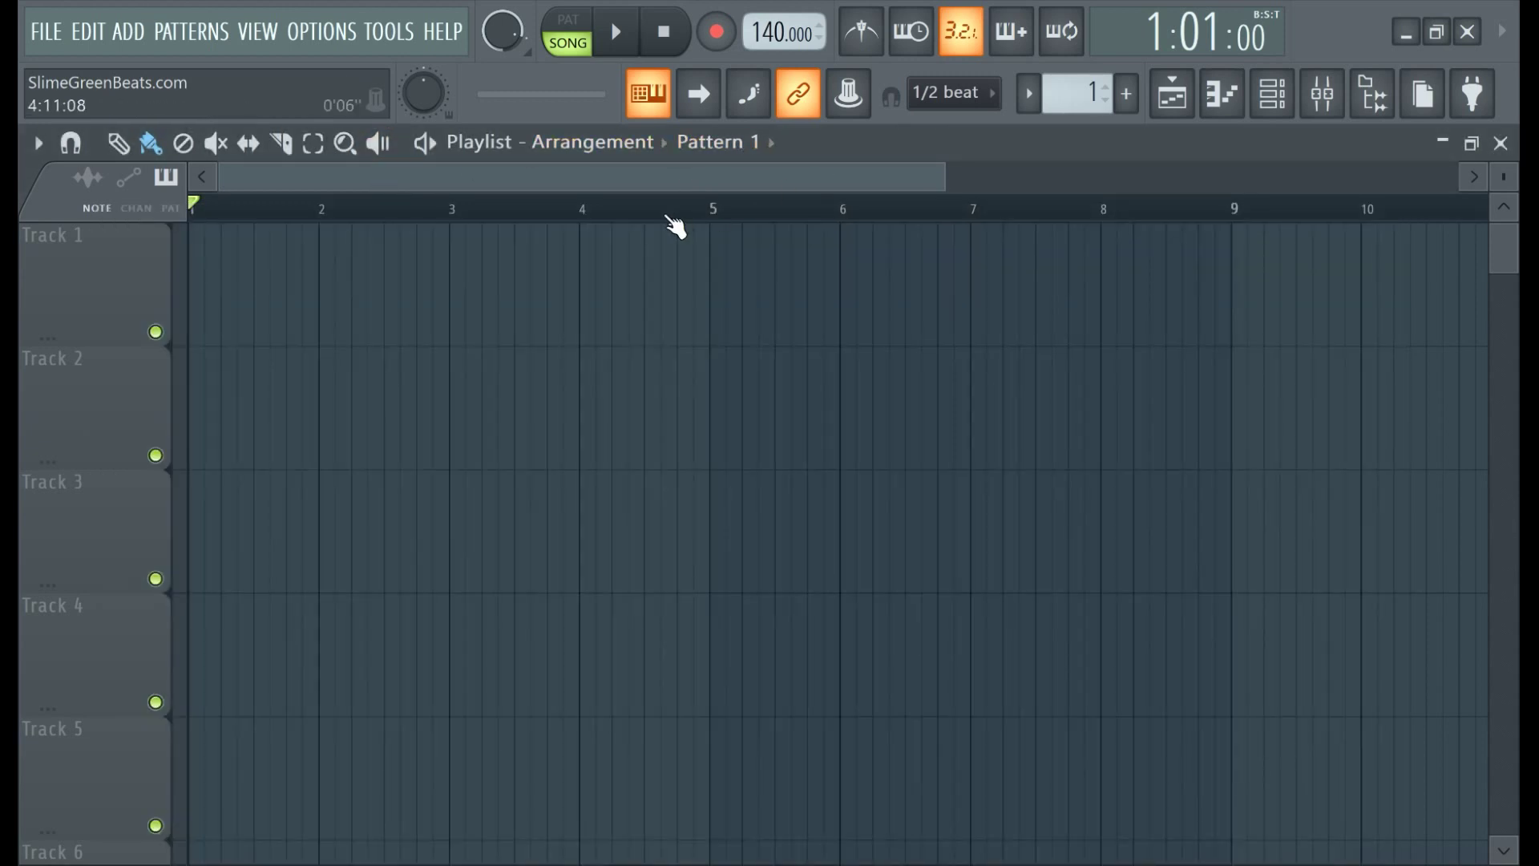
# Record piano notes into Pattern 1 from bar 1 with the metronome on, and delete the recorded clip from Track 1.
pyautogui.click(721, 37)
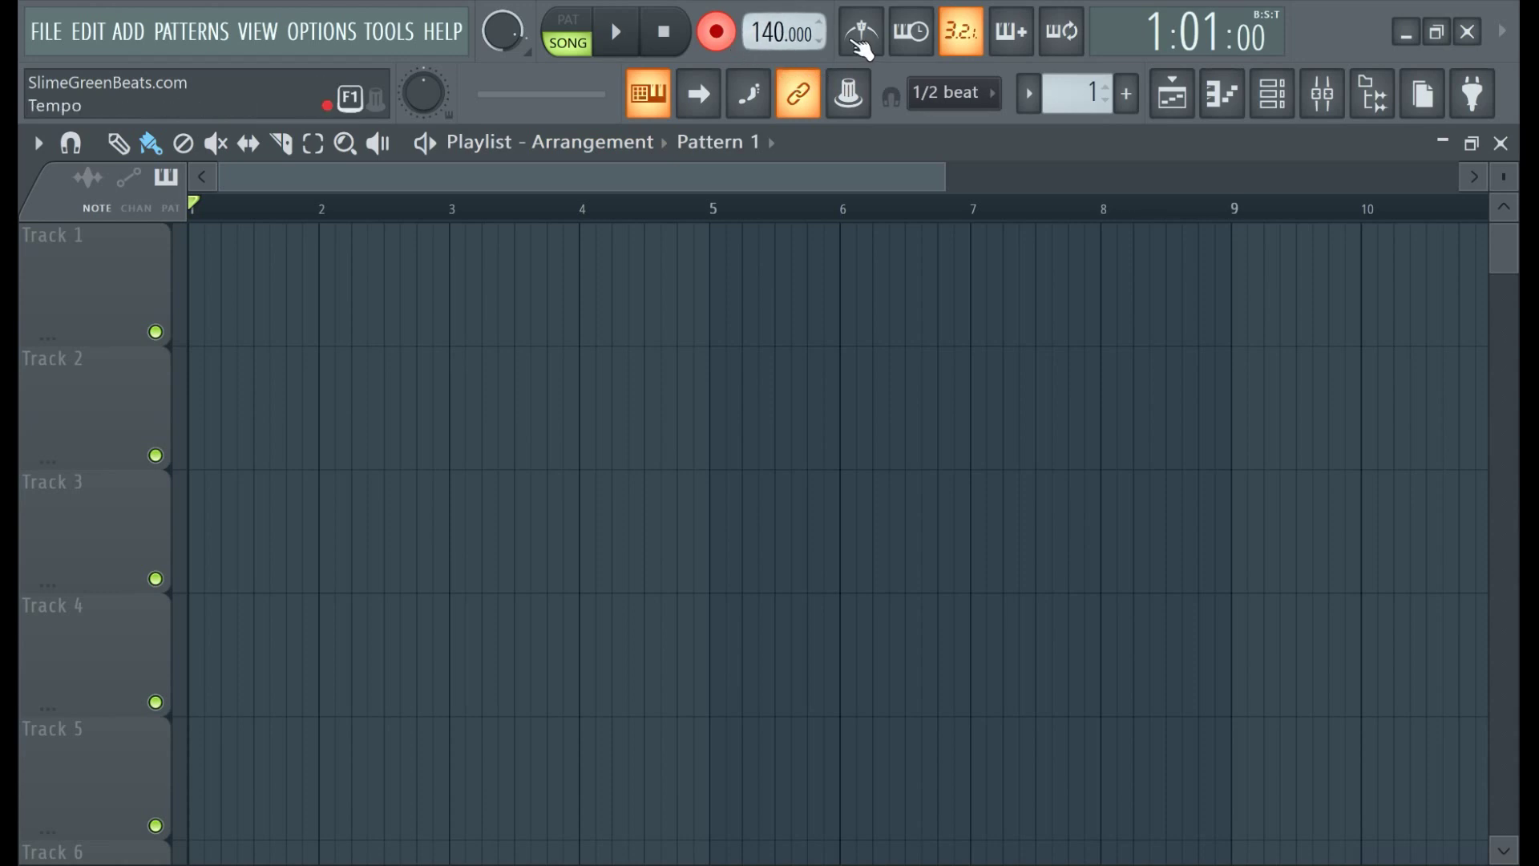
pyautogui.click(863, 38)
pyautogui.click(617, 36)
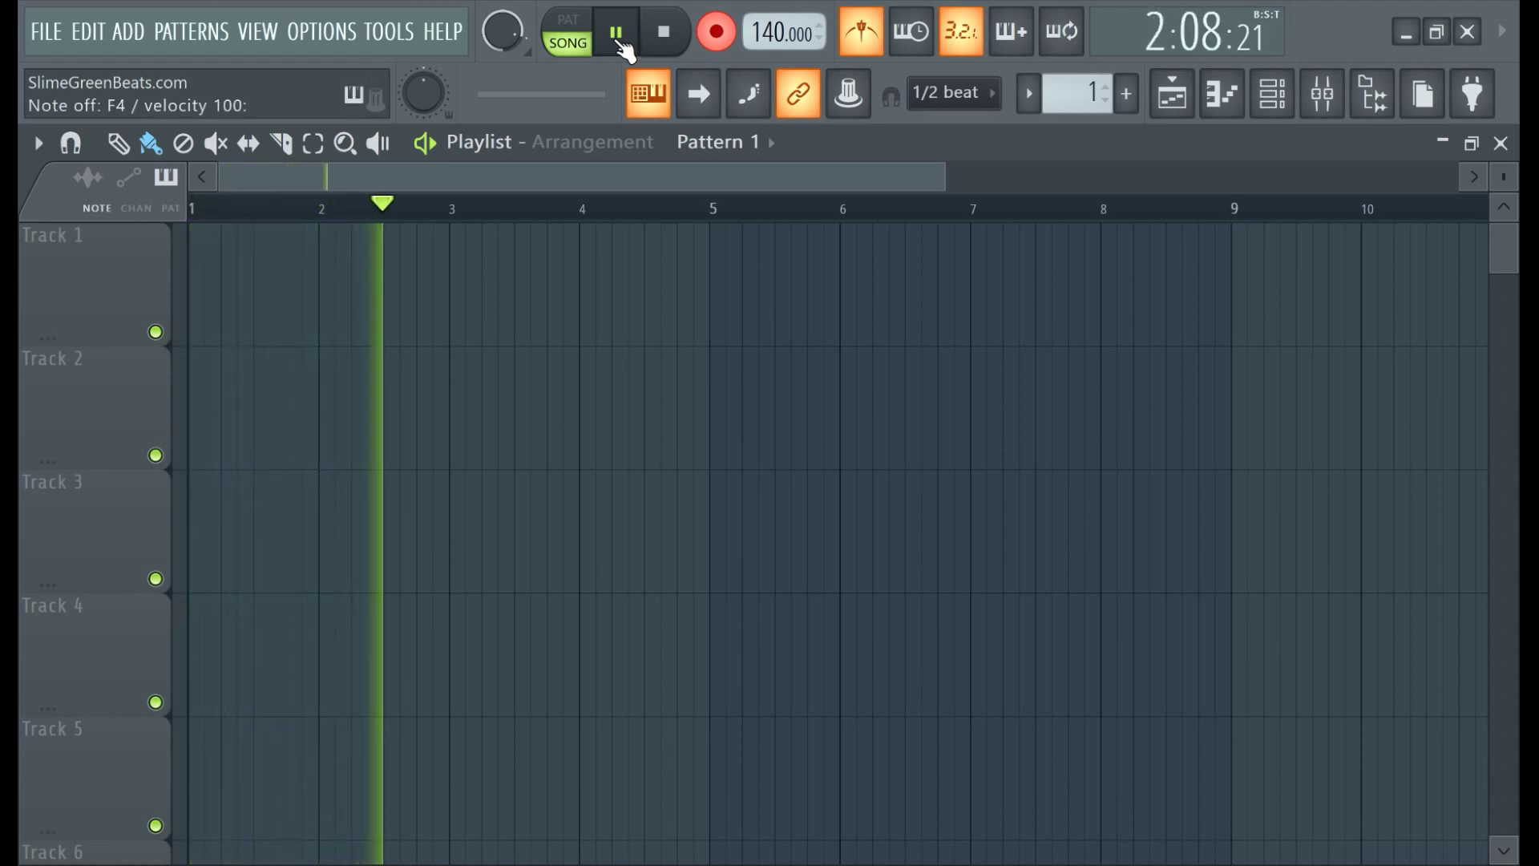
pyautogui.click(732, 39)
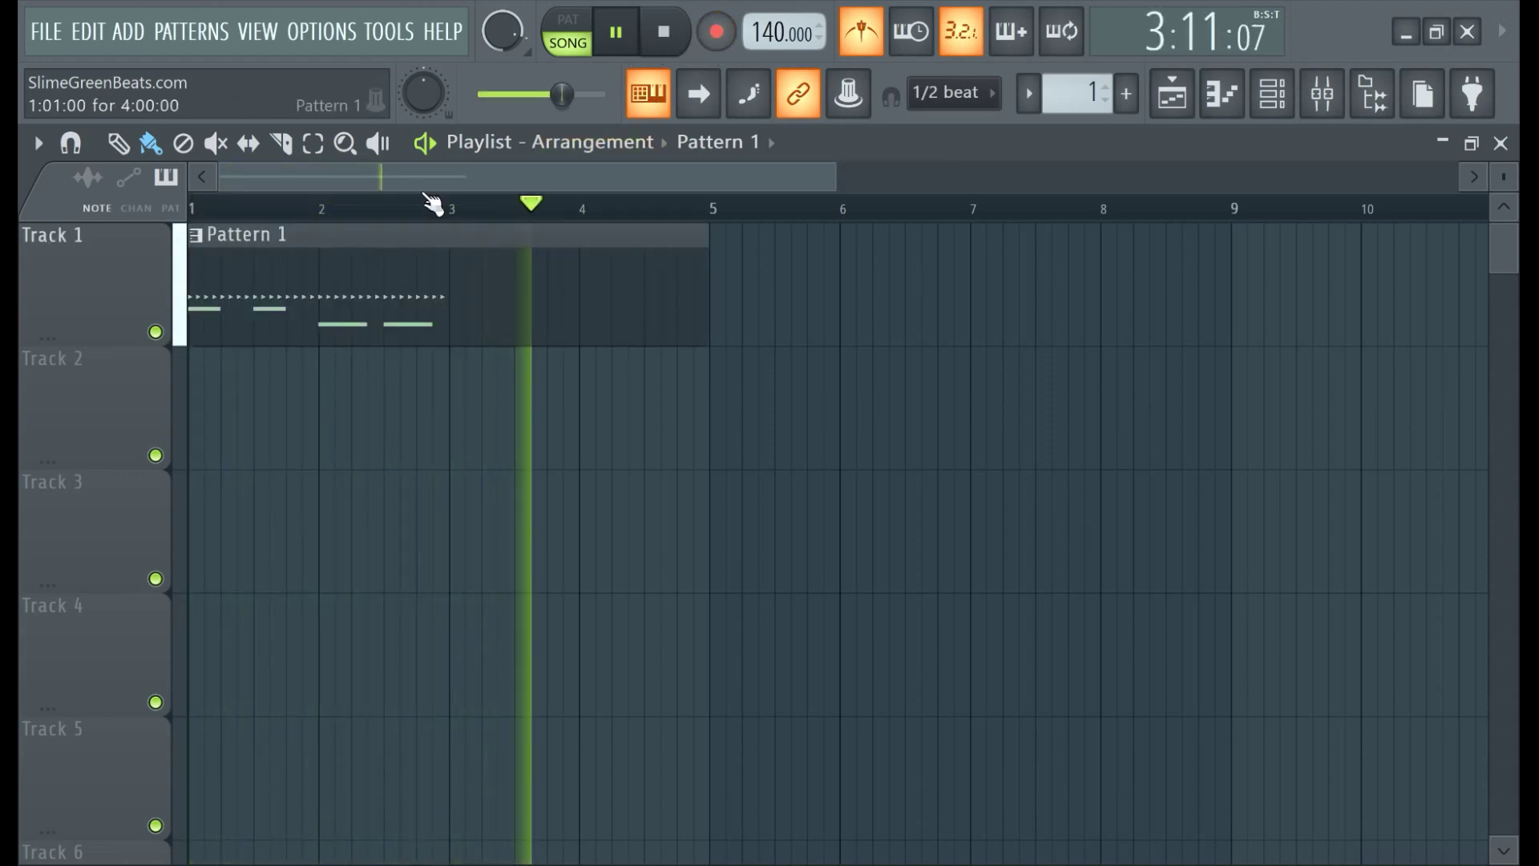
pyautogui.click(667, 47)
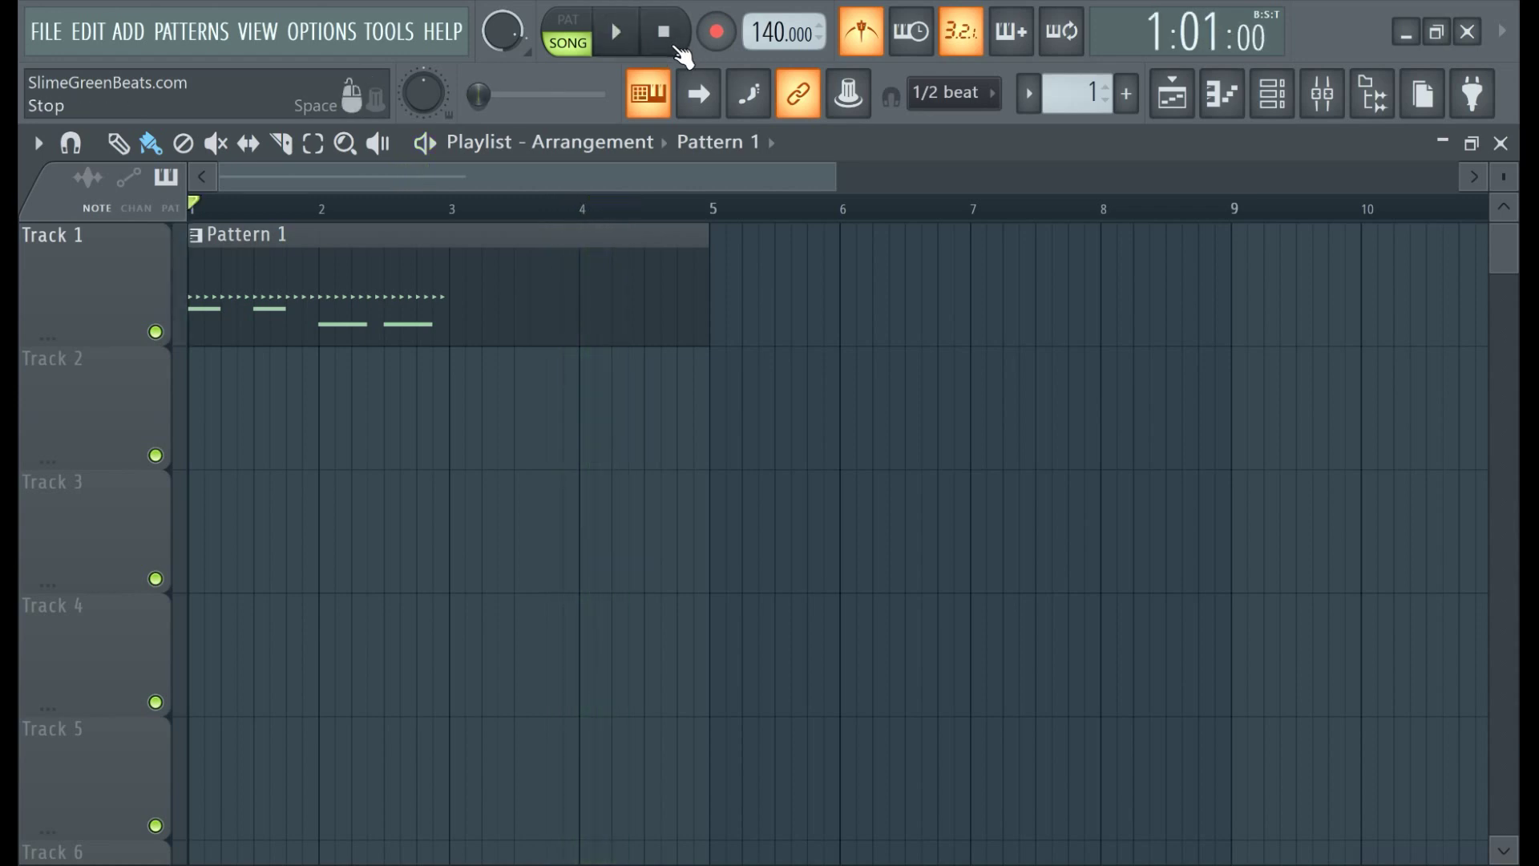
pyautogui.rightClick(531, 266)
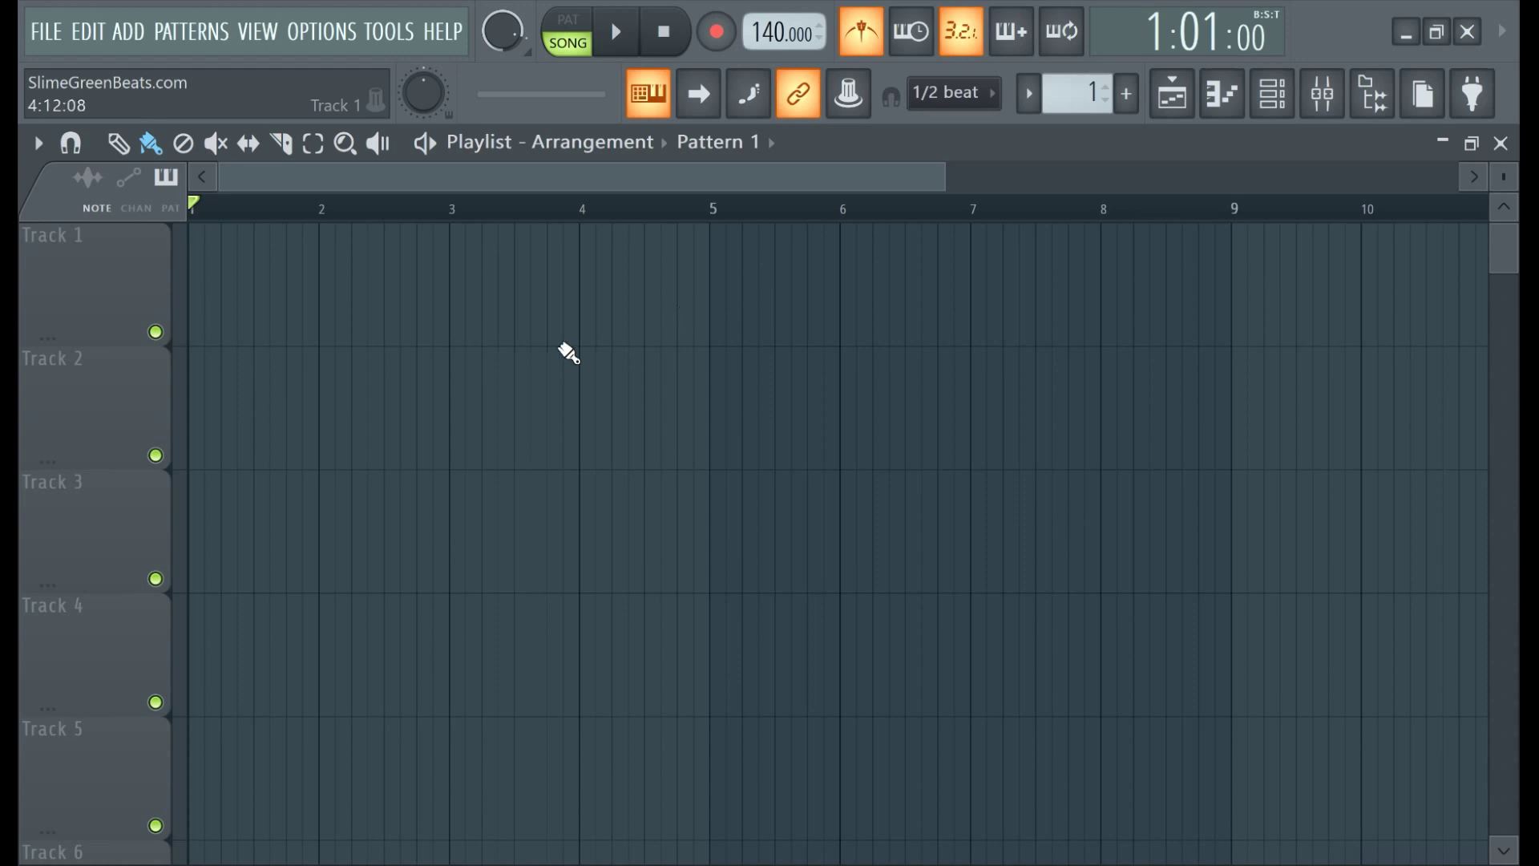
# Start exporting the song as a Wave file named "save this" in the Downloads folder.
pyautogui.click(63, 39)
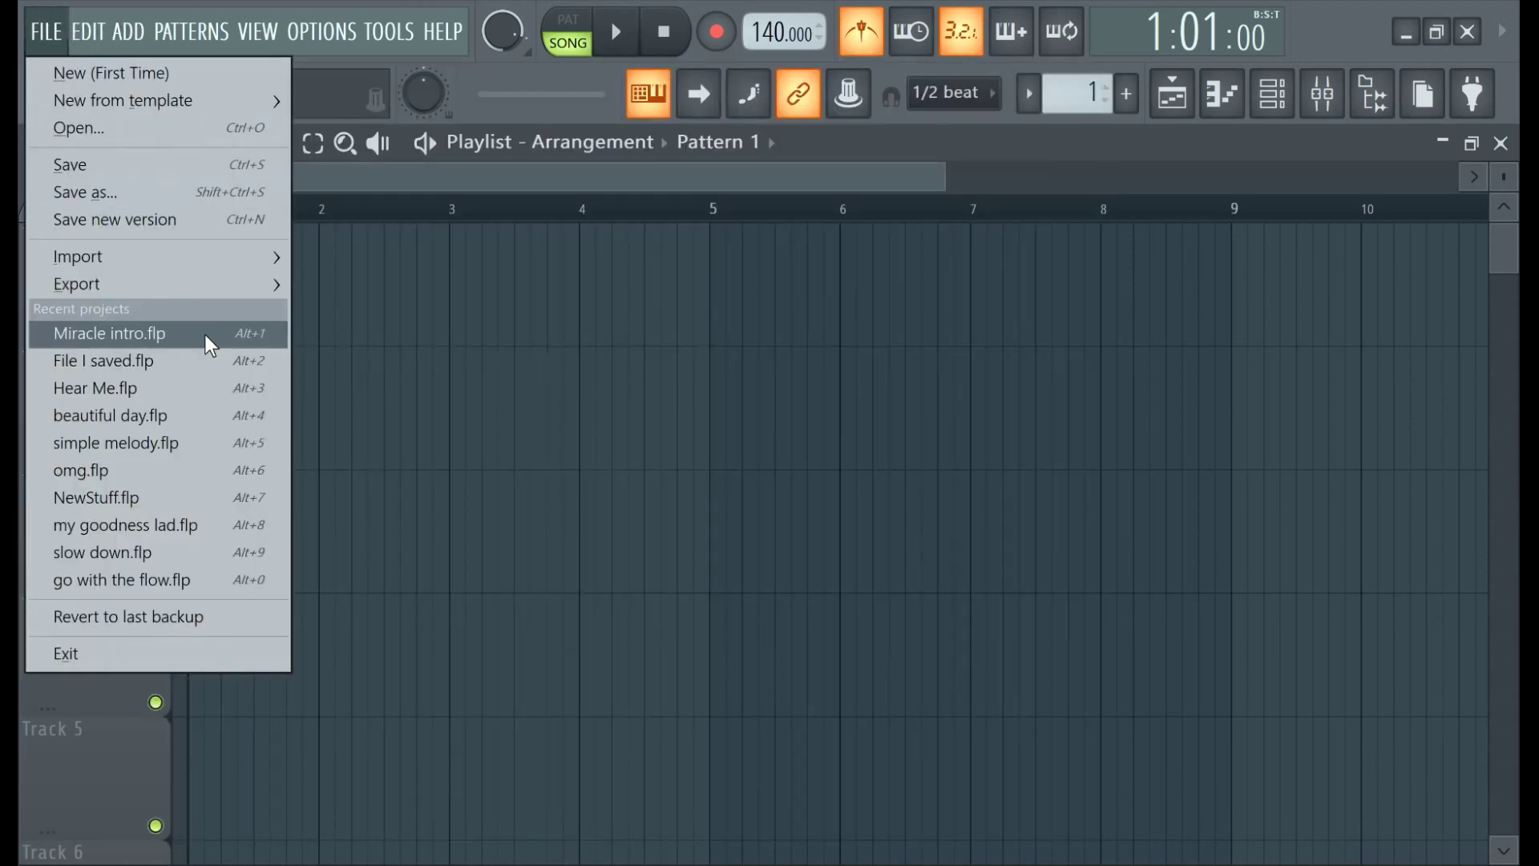
pyautogui.moveTo(235, 286)
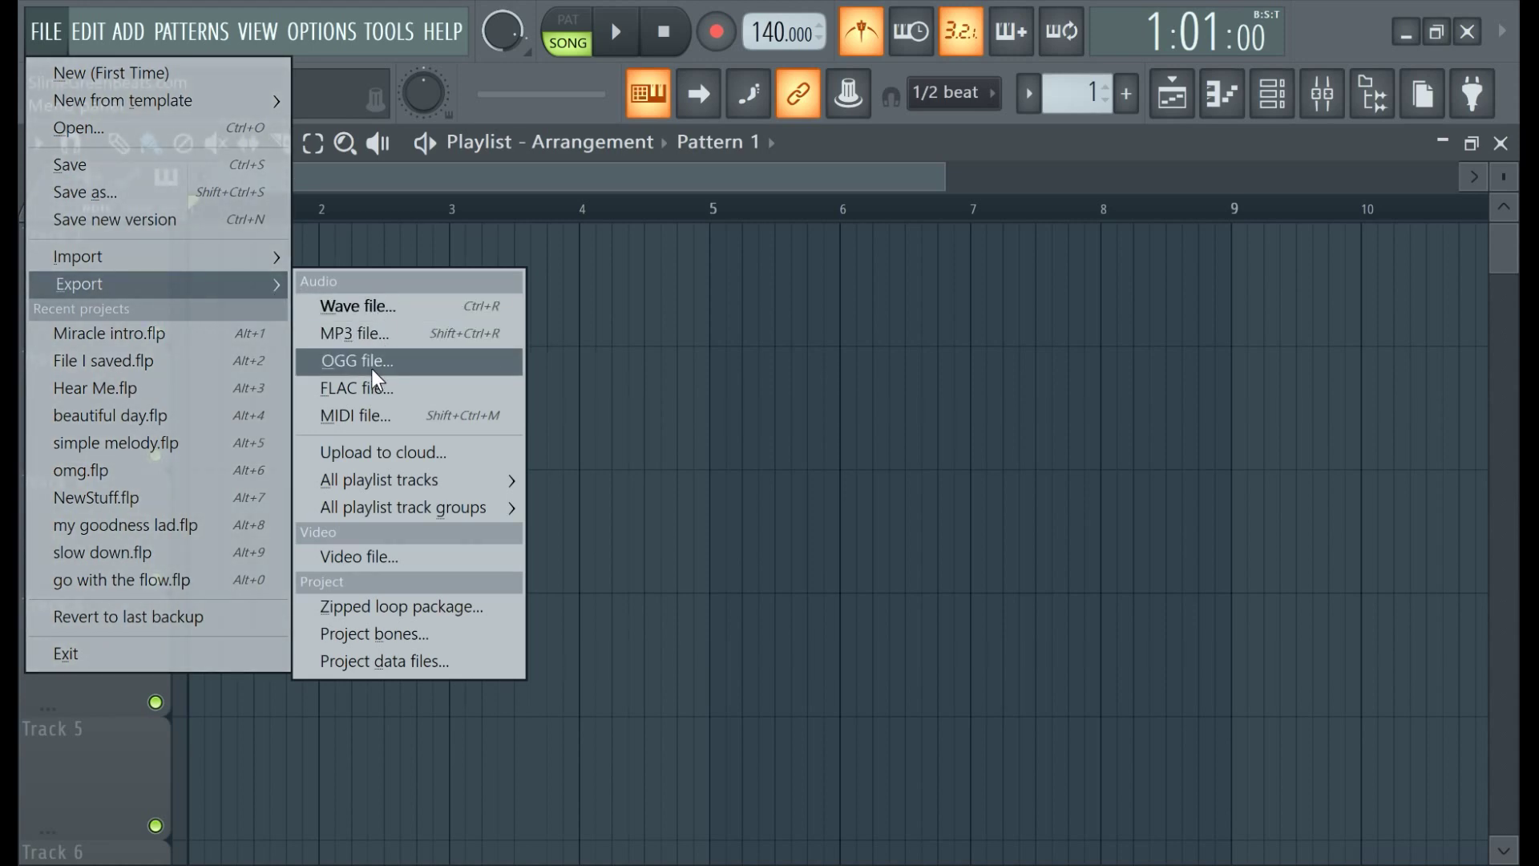
pyautogui.click(402, 315)
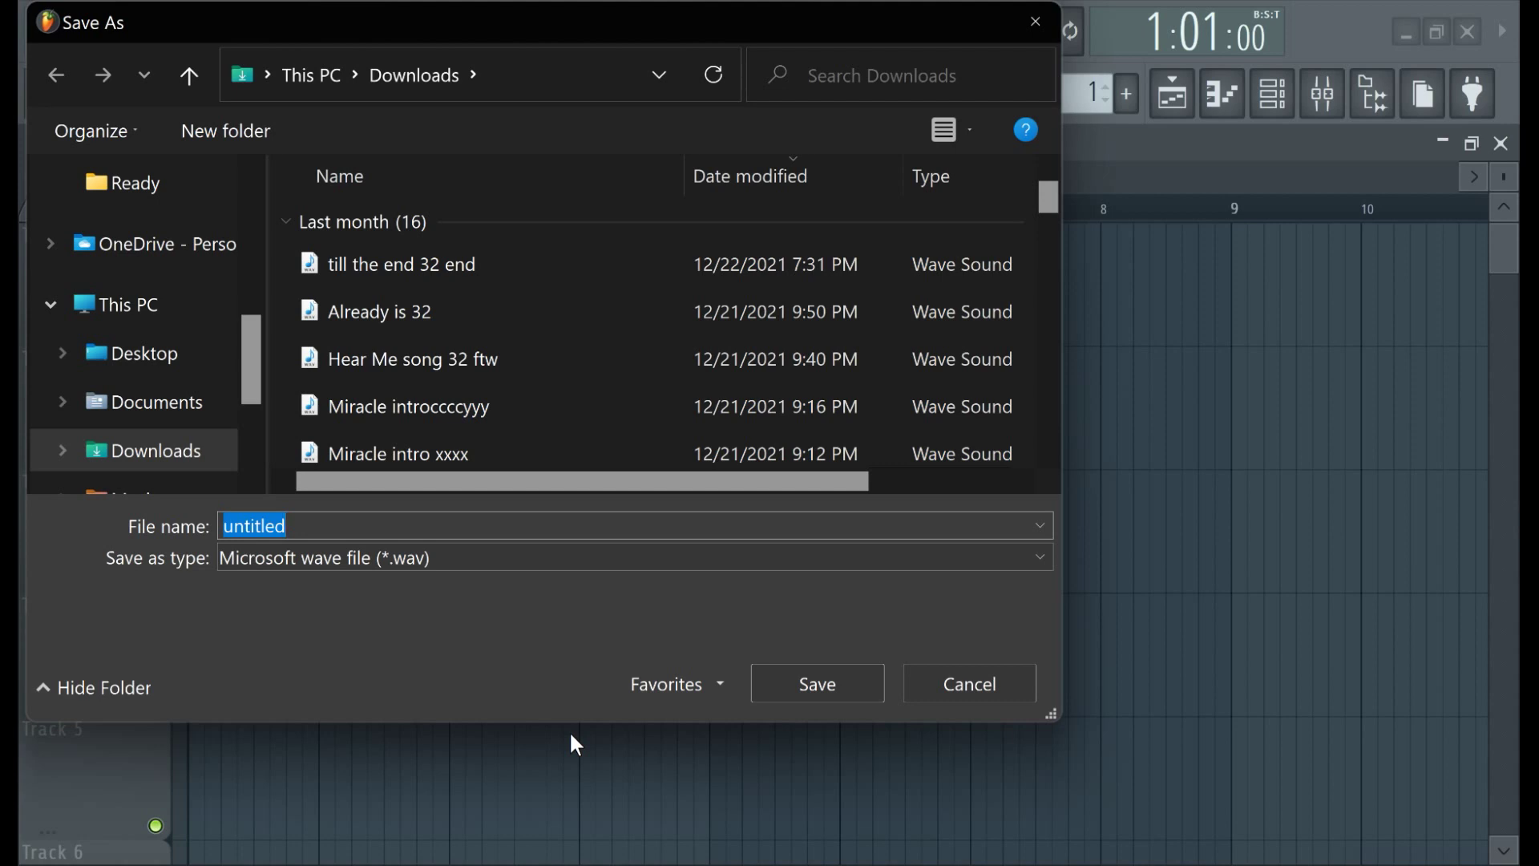
pyautogui.write('save this')
pyautogui.press('Return')
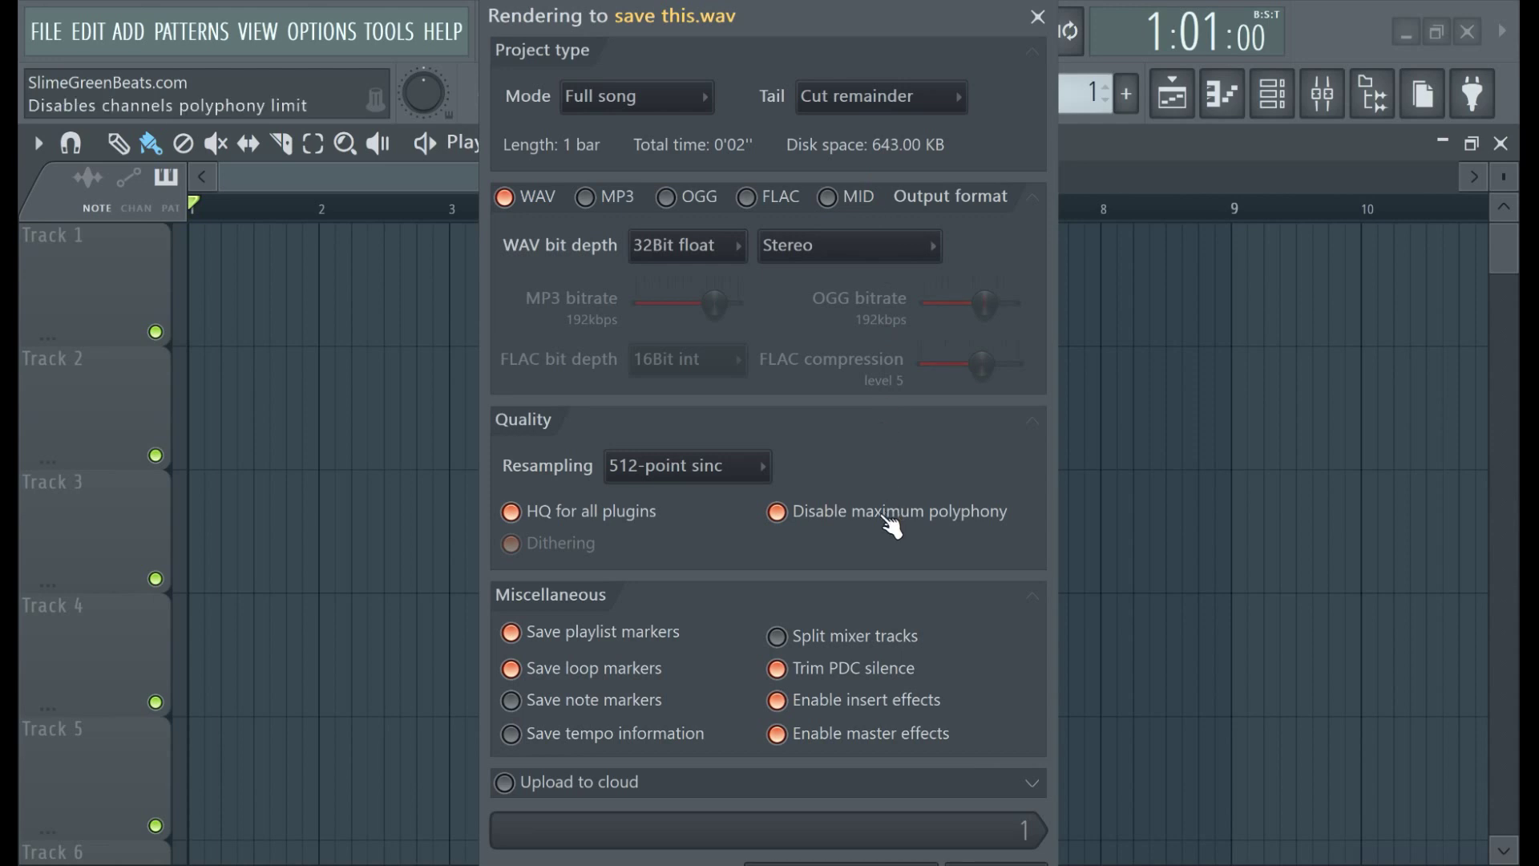
# Toggle the WAV and MP3 output formats on and off, ending with both deselected.
pyautogui.click(534, 208)
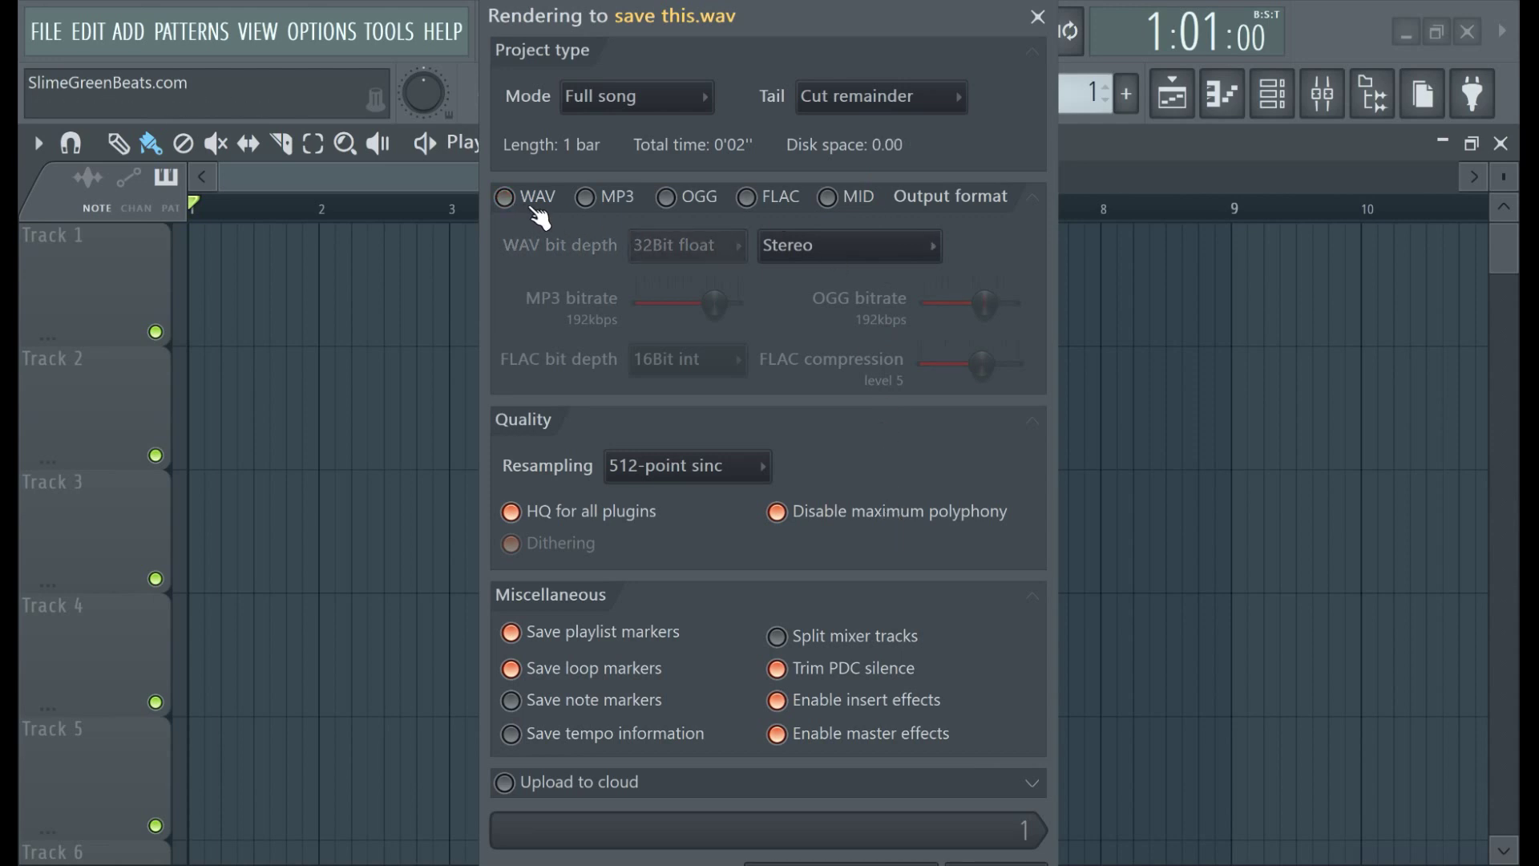
pyautogui.click(585, 202)
pyautogui.click(585, 202)
pyautogui.click(602, 205)
pyautogui.click(603, 204)
pyautogui.click(529, 201)
pyautogui.click(591, 202)
pyautogui.click(591, 202)
pyautogui.click(506, 198)
# Try the Pattern render mode and set the mode back to Full song.
pyautogui.click(694, 90)
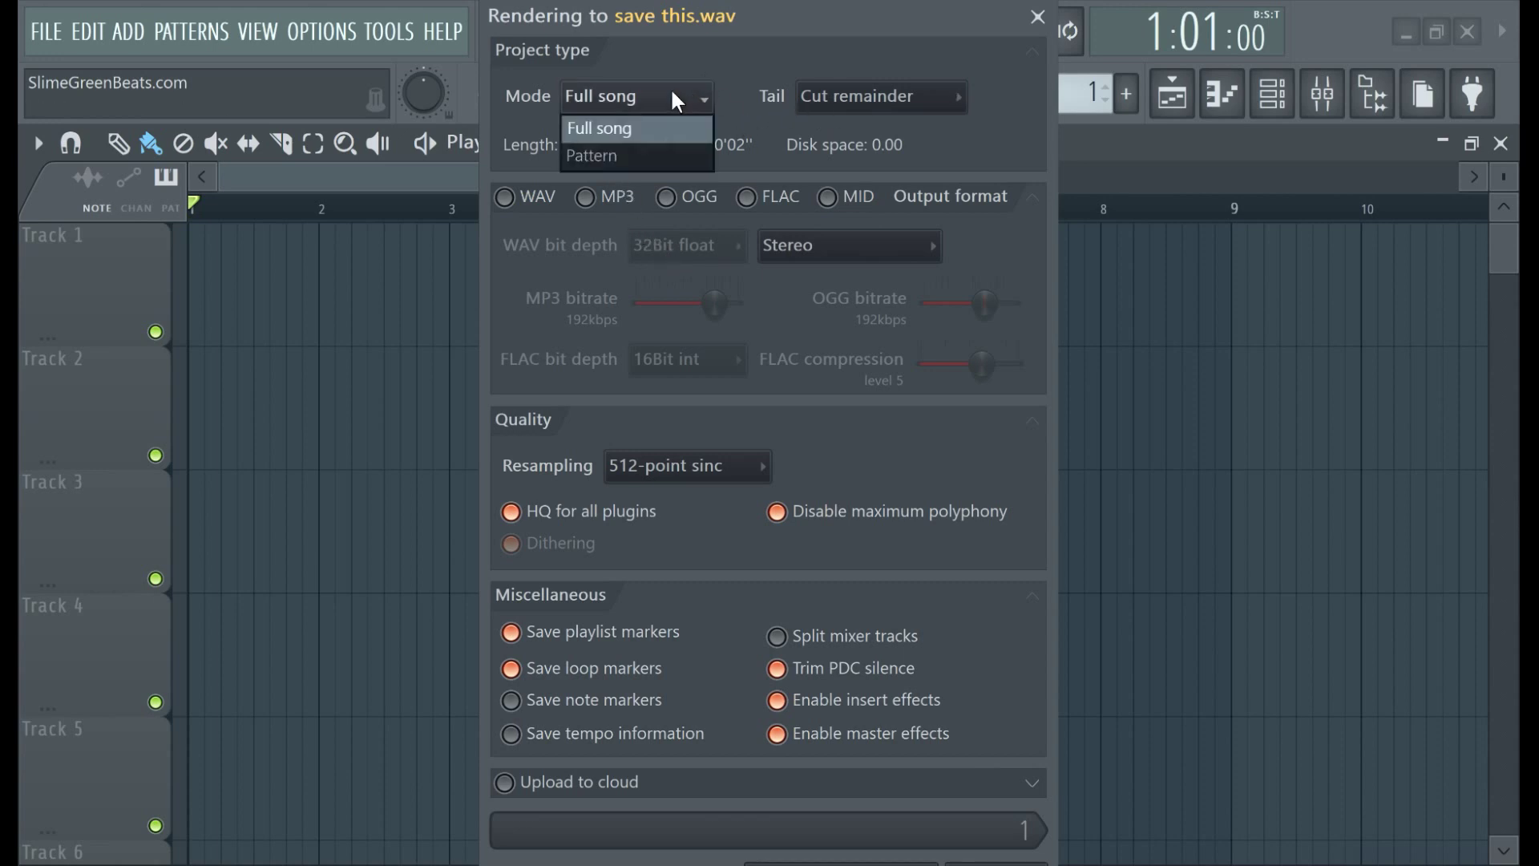
pyautogui.click(631, 148)
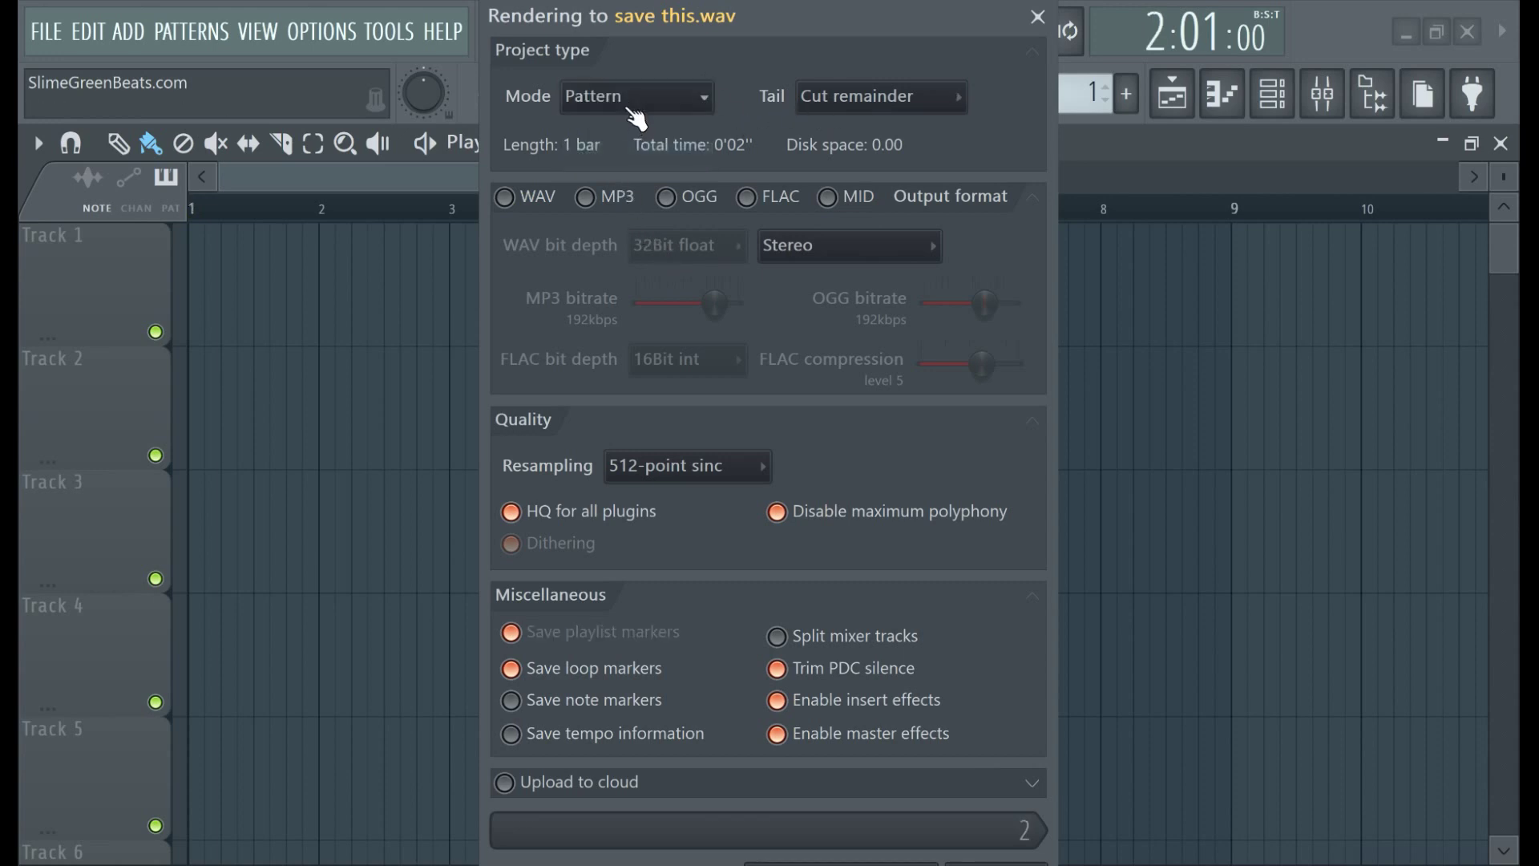
pyautogui.click(638, 112)
pyautogui.click(635, 128)
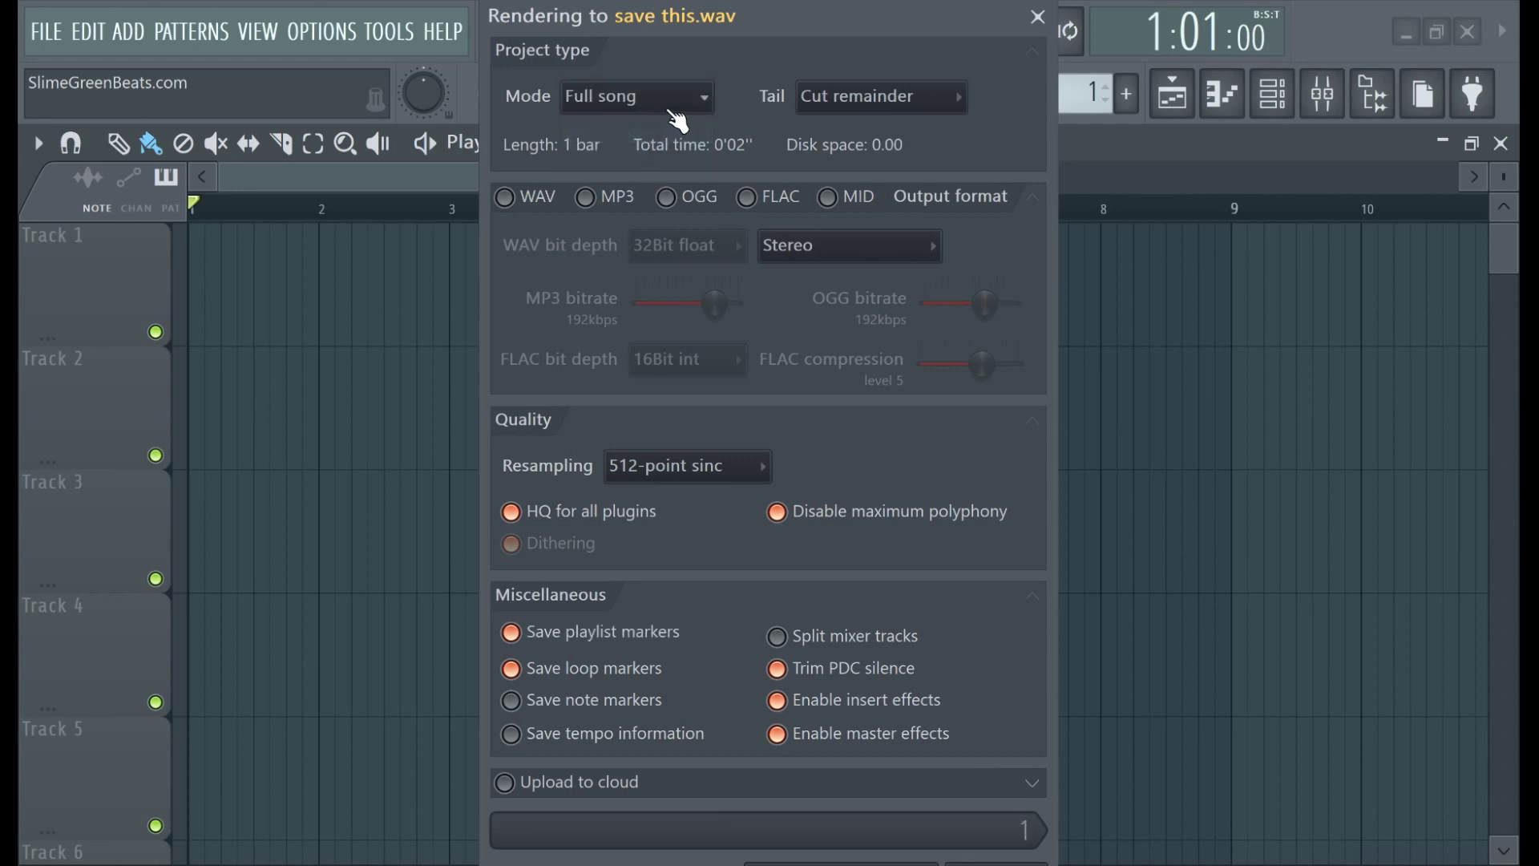
# Try the Leave remainder tail option and set the tail back to Cut remainder.
pyautogui.click(914, 99)
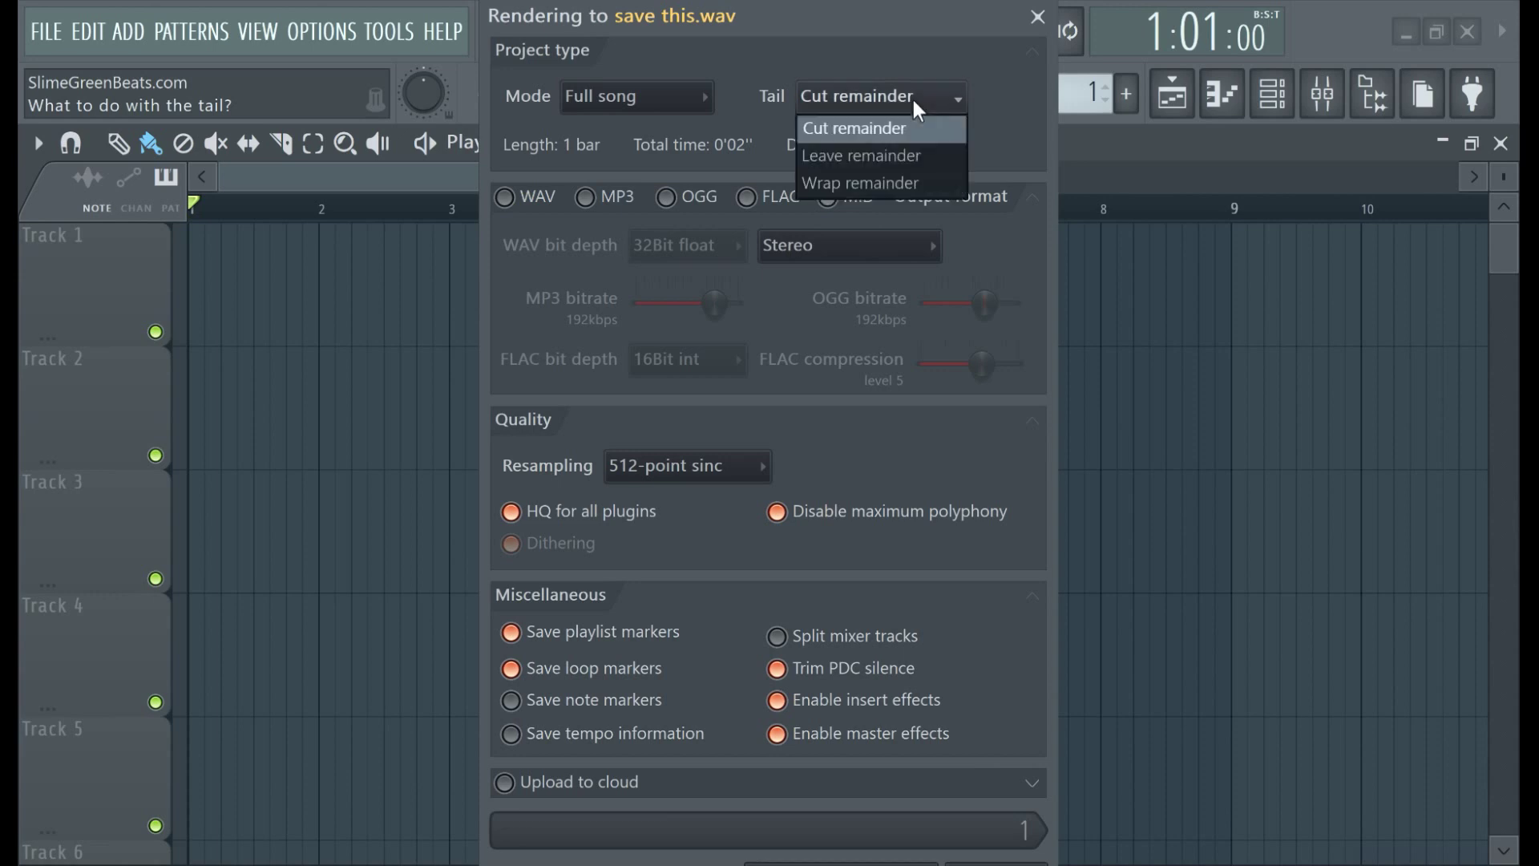
pyautogui.click(896, 155)
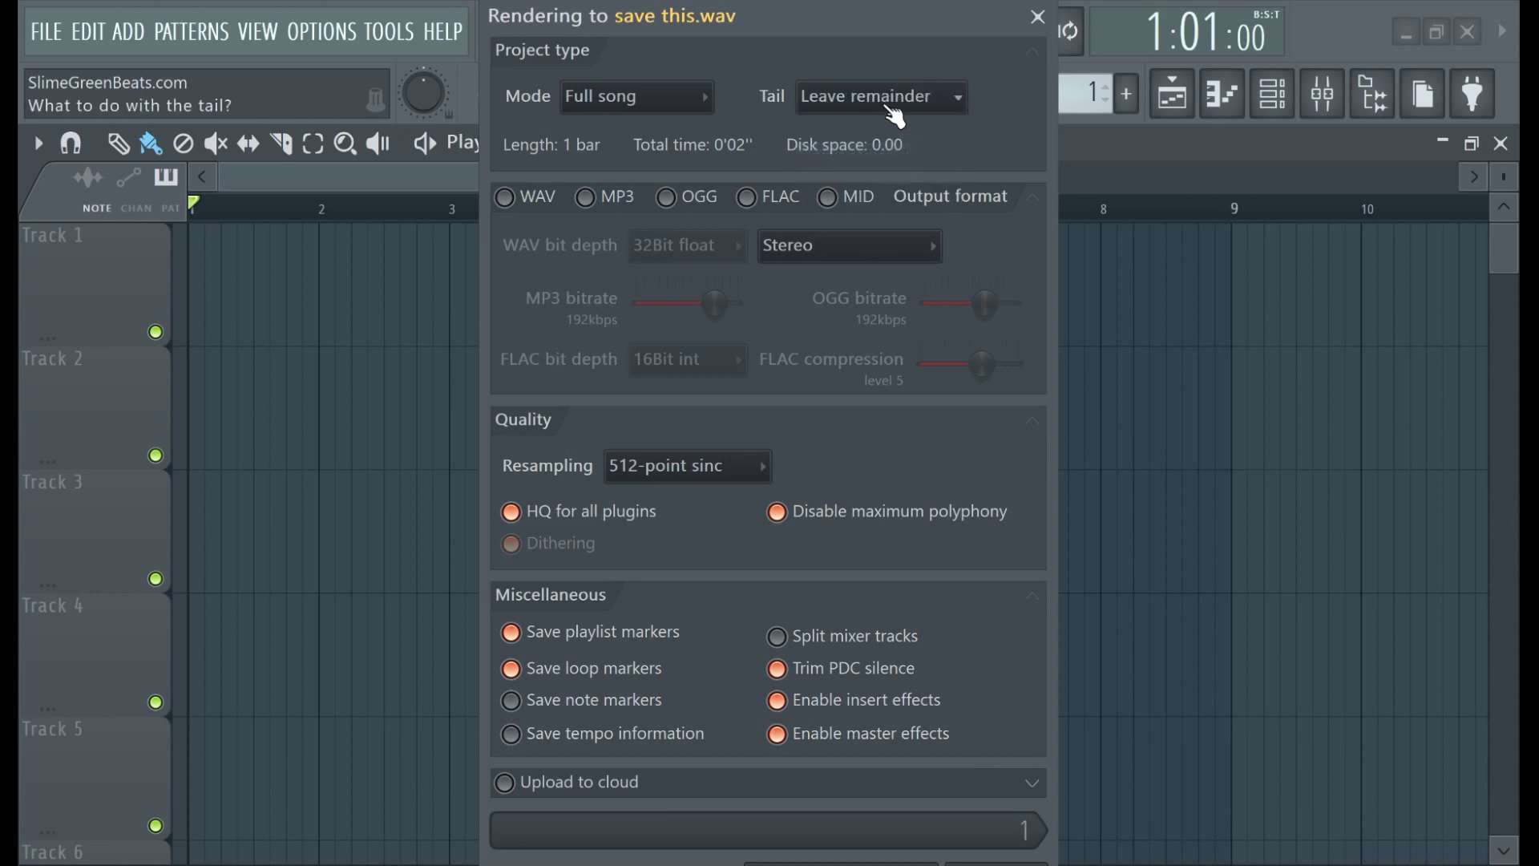
pyautogui.click(890, 107)
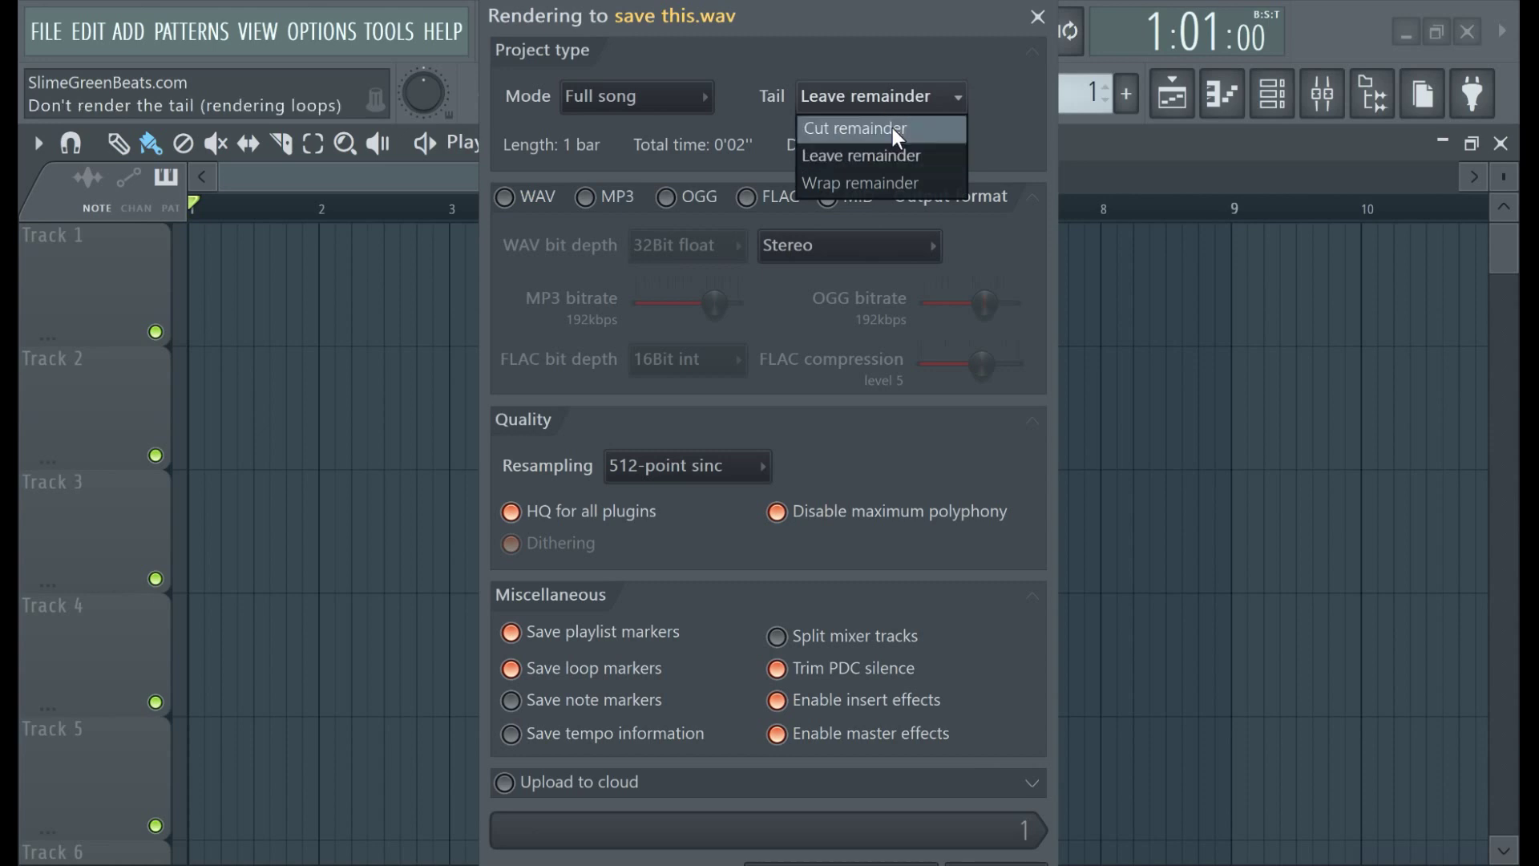
pyautogui.click(891, 124)
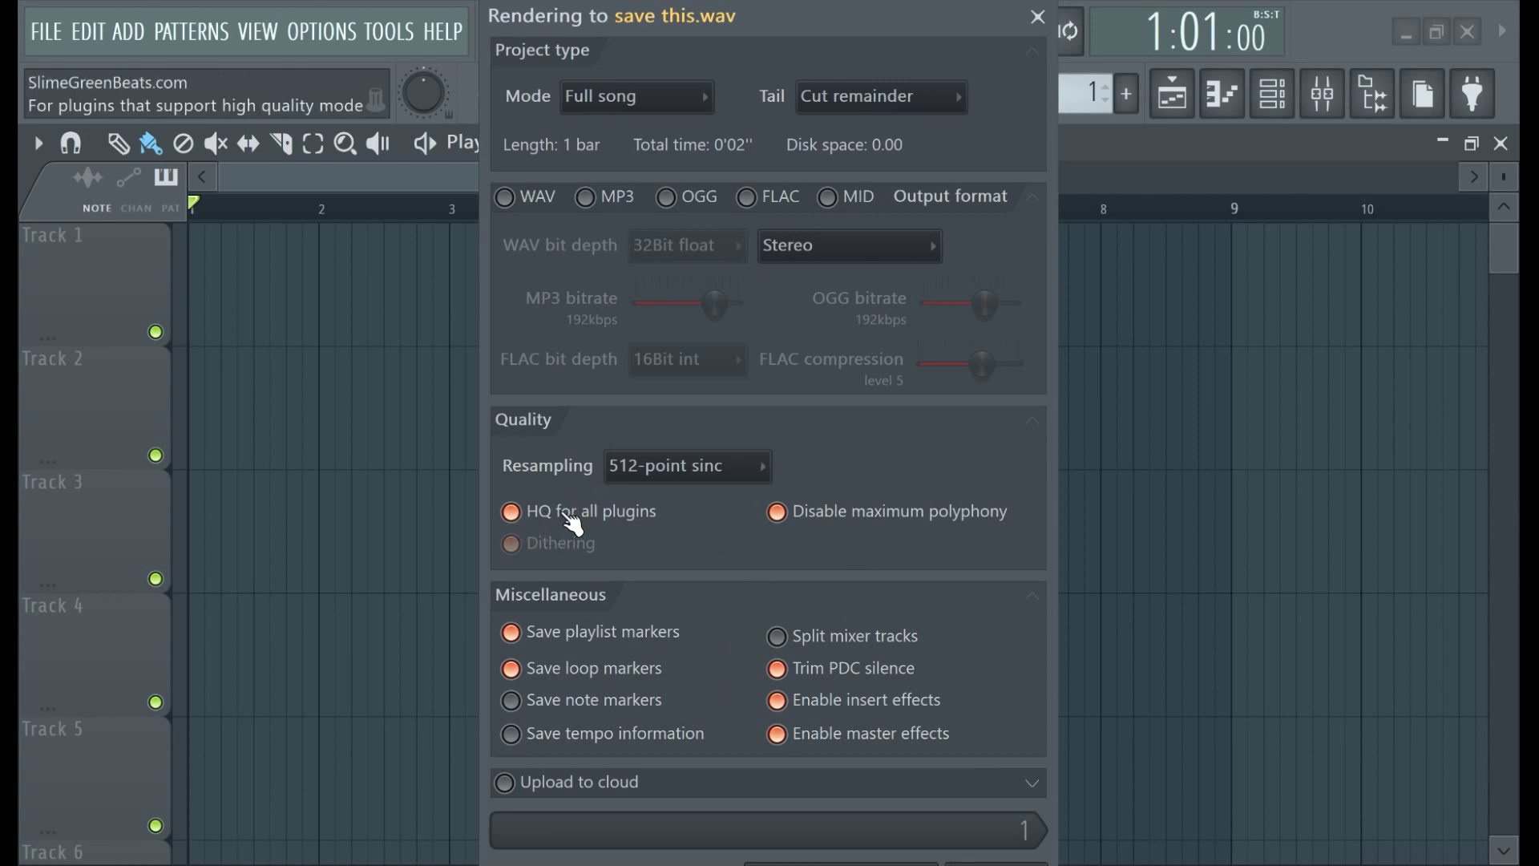
# Look through the resampling quality options and close the render settings without exporting.
pyautogui.click(690, 470)
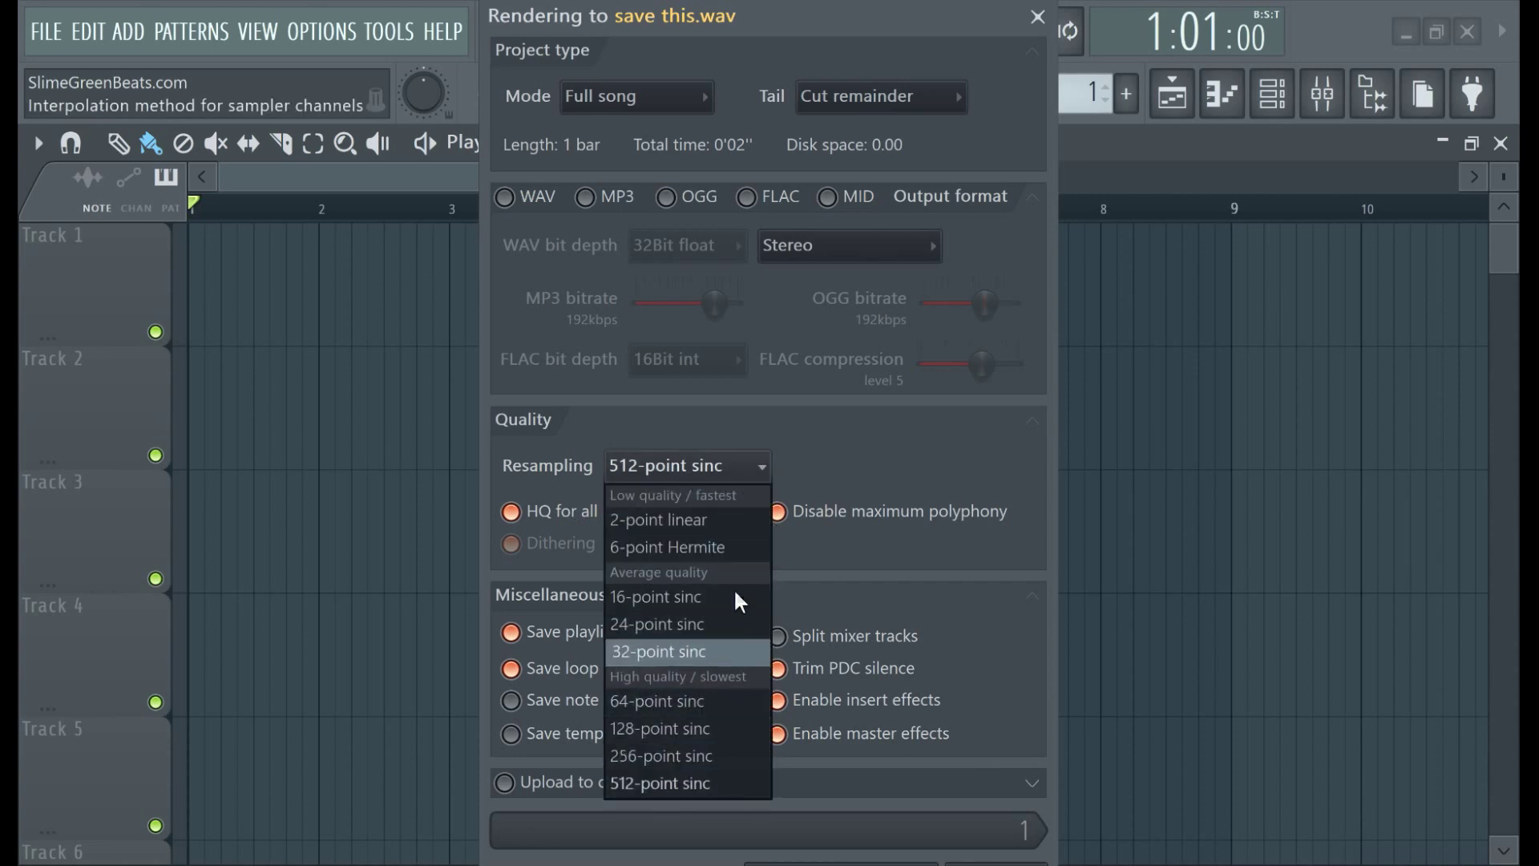
pyautogui.click(856, 435)
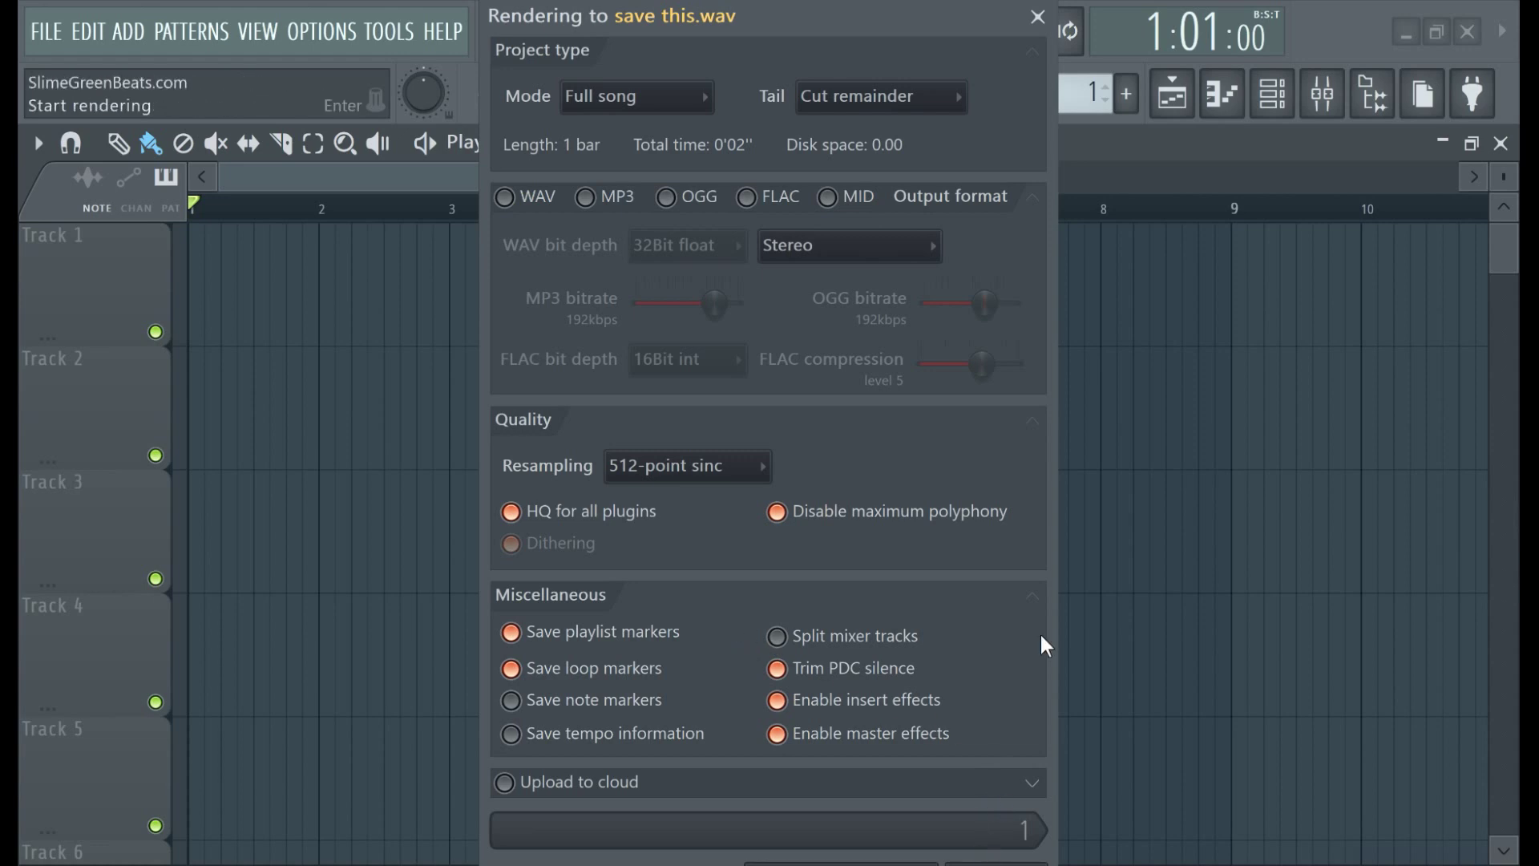
pyautogui.moveTo(886, 31); pyautogui.dragTo(864, 6)
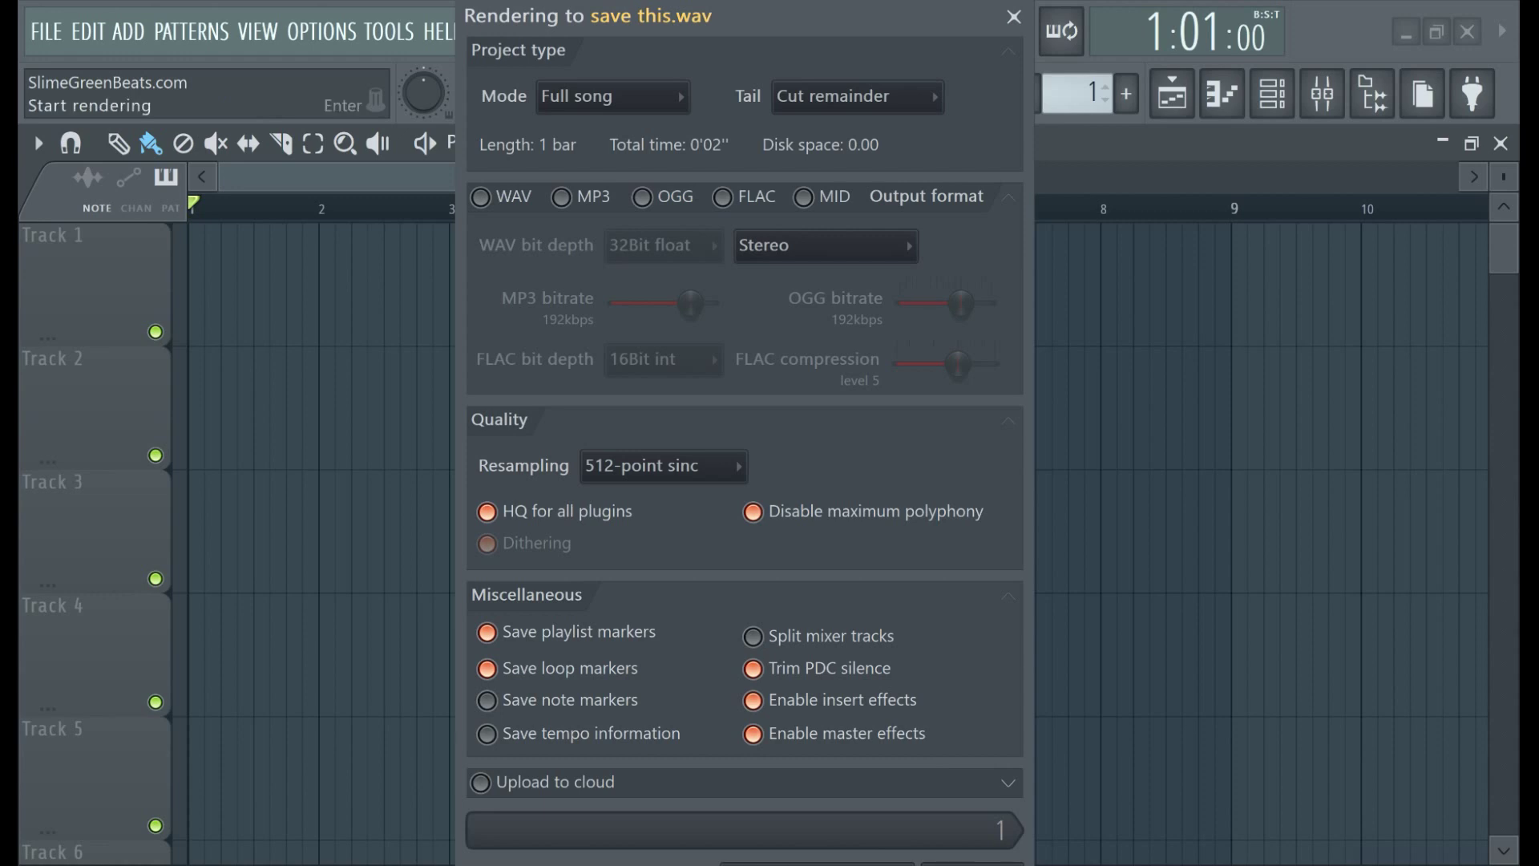
pyautogui.click(1015, 17)
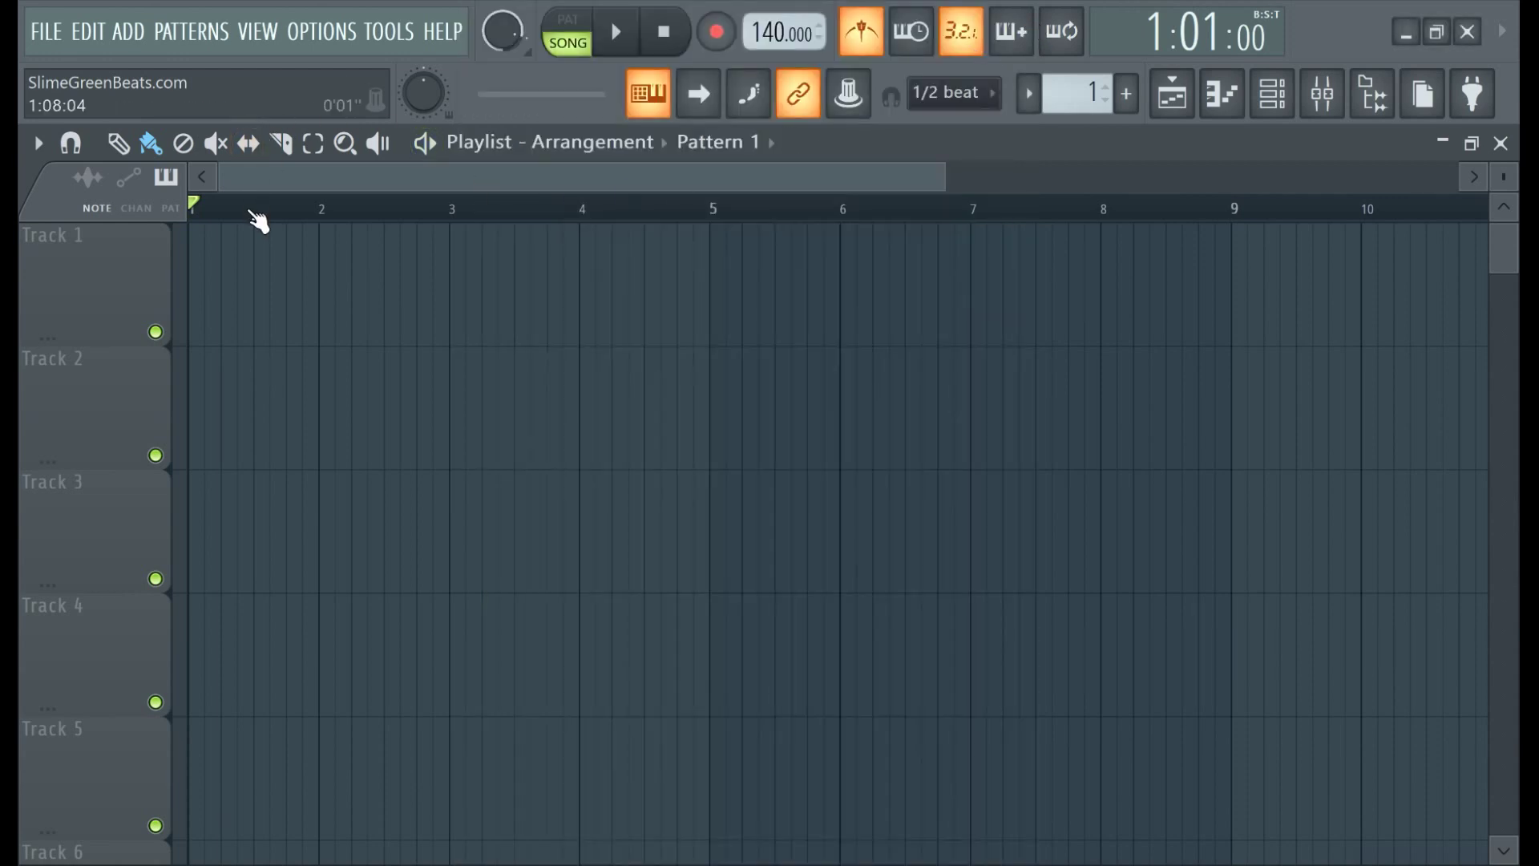
# Open the dialog for saving the project under a new name and cancel it.
pyautogui.click(50, 33)
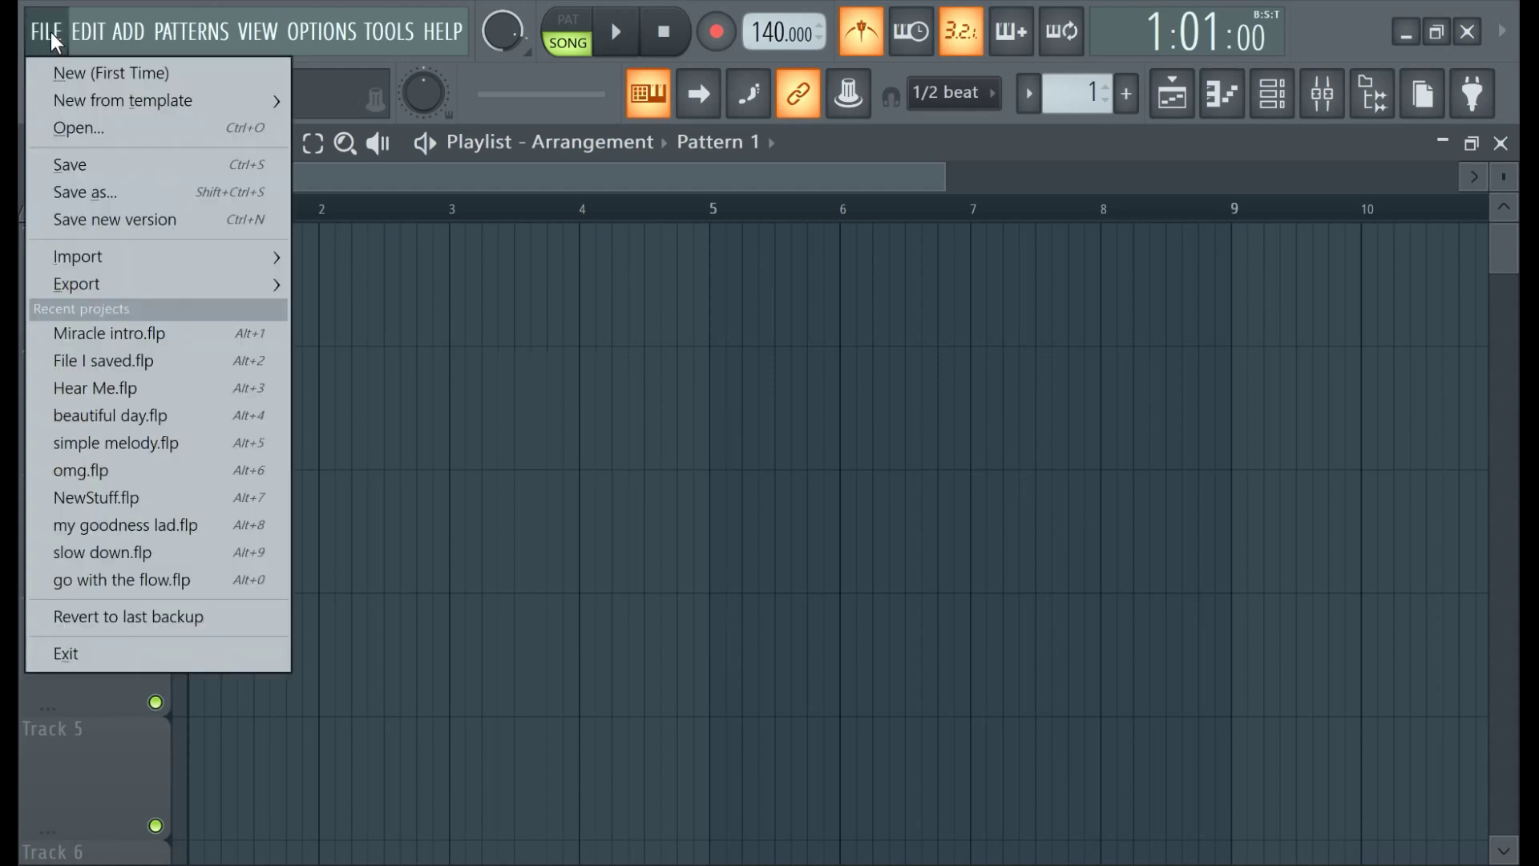
pyautogui.click(151, 191)
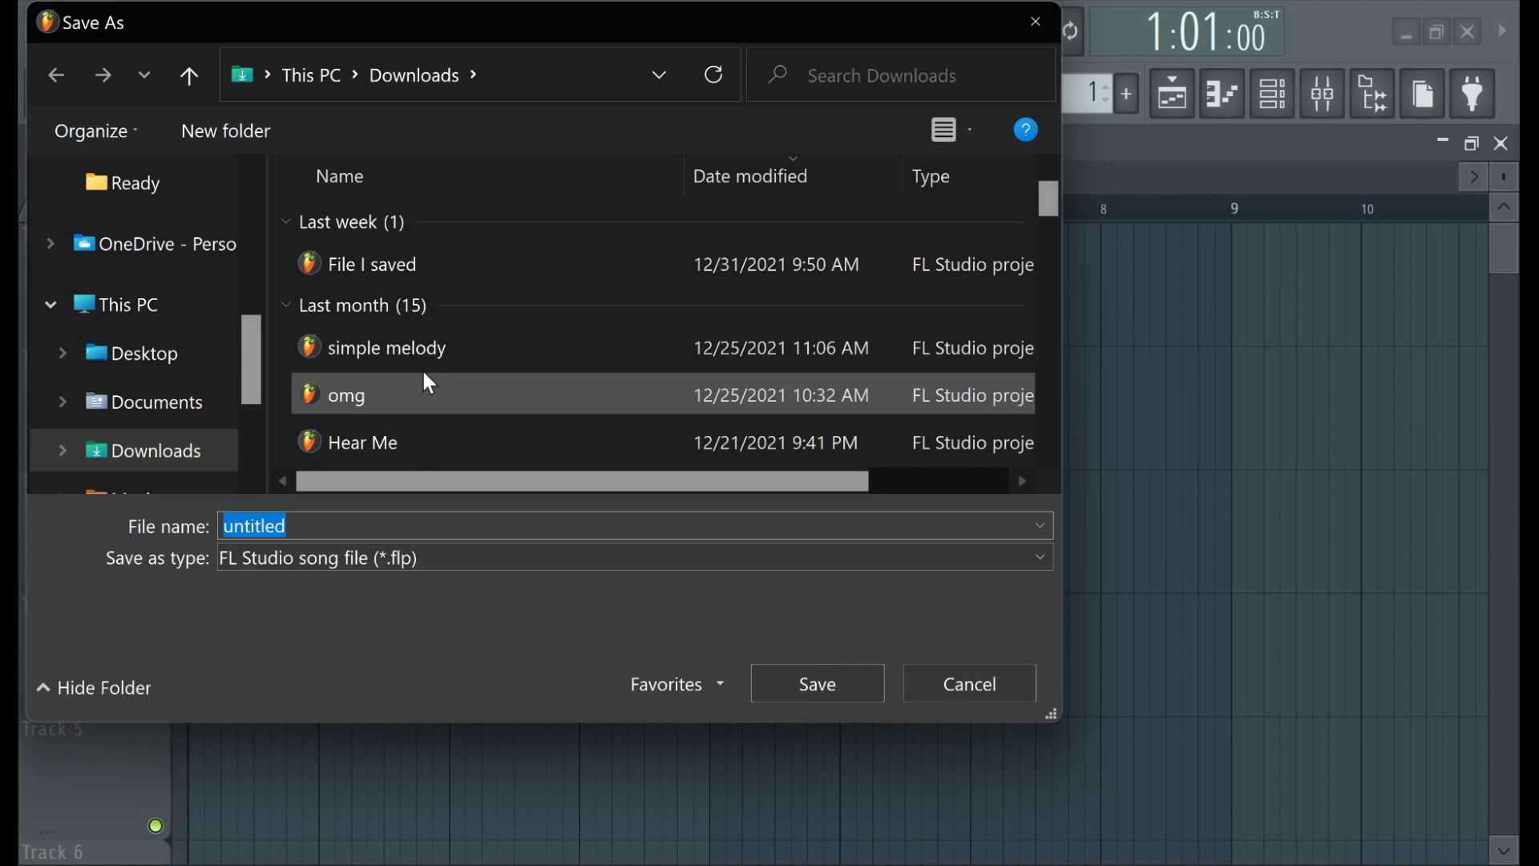
pyautogui.click(976, 690)
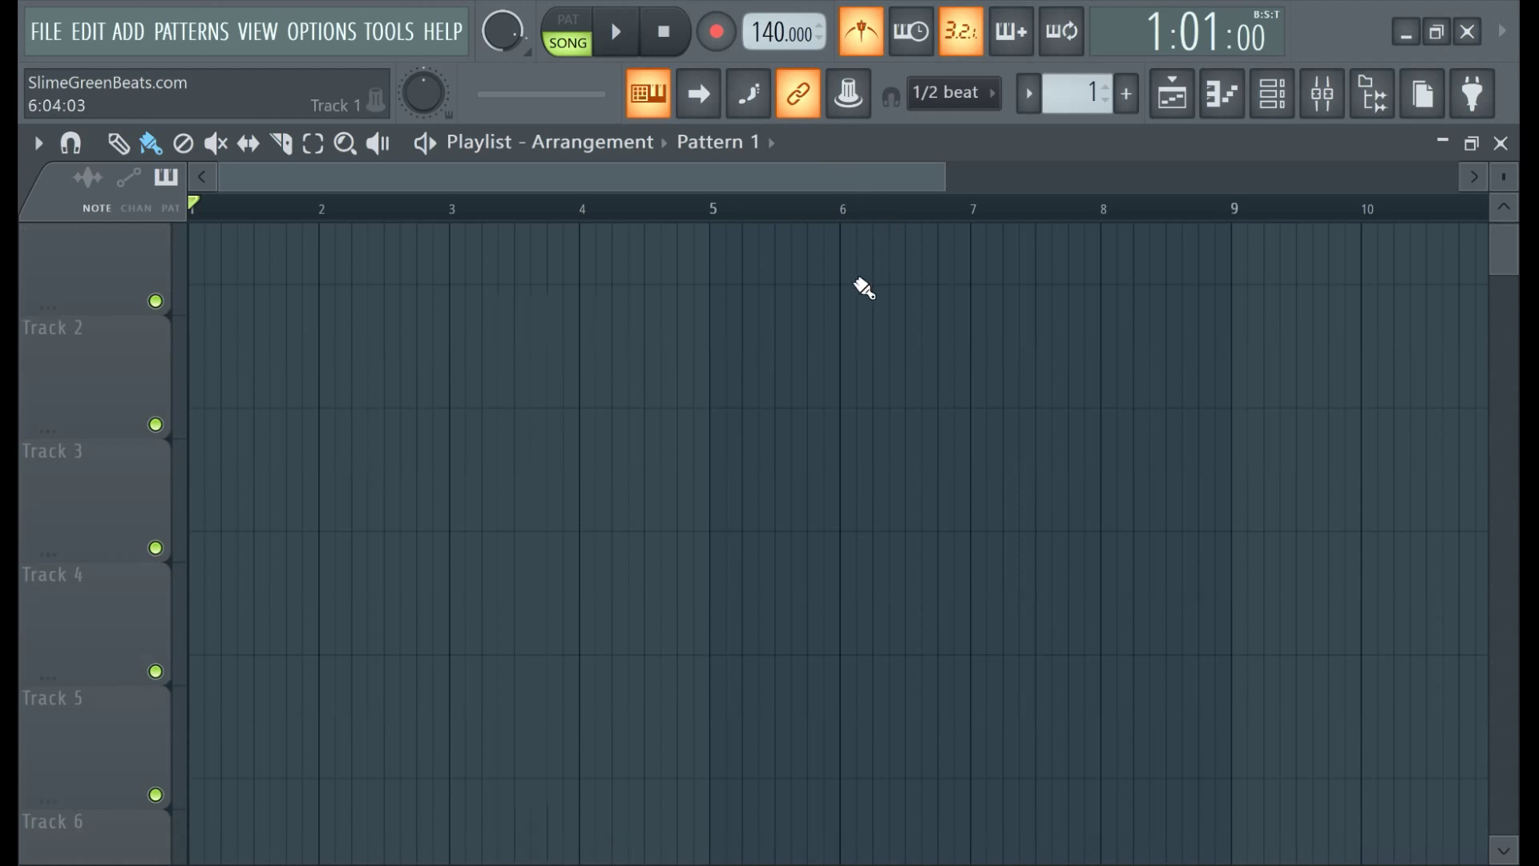
# Try the Zoom tool on Track 1 near bar 2 of the playlist, and switch to the Draw tool.
pyautogui.click(345, 143)
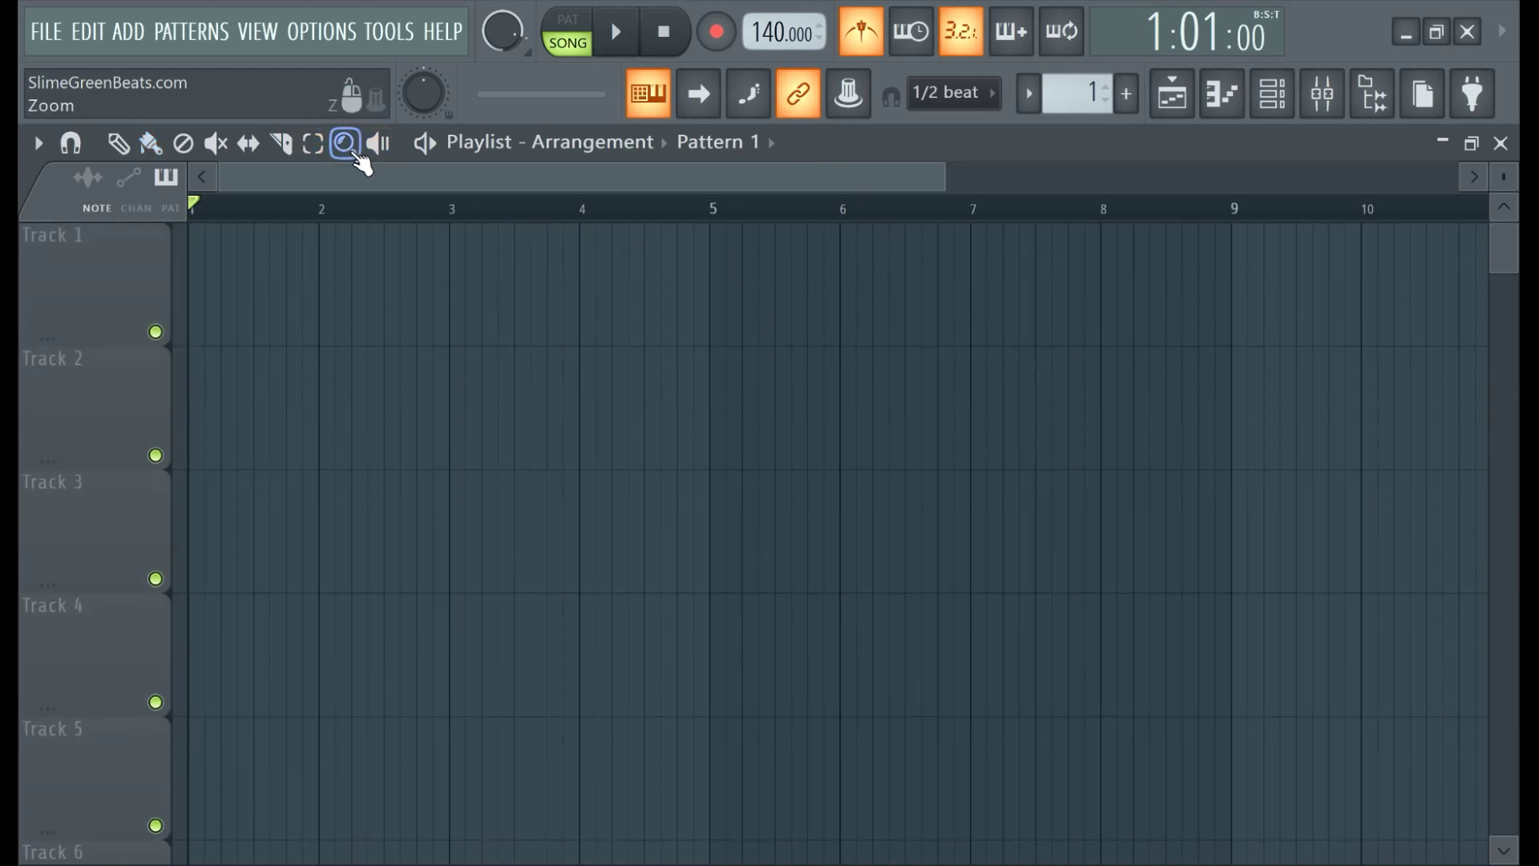
pyautogui.click(375, 306)
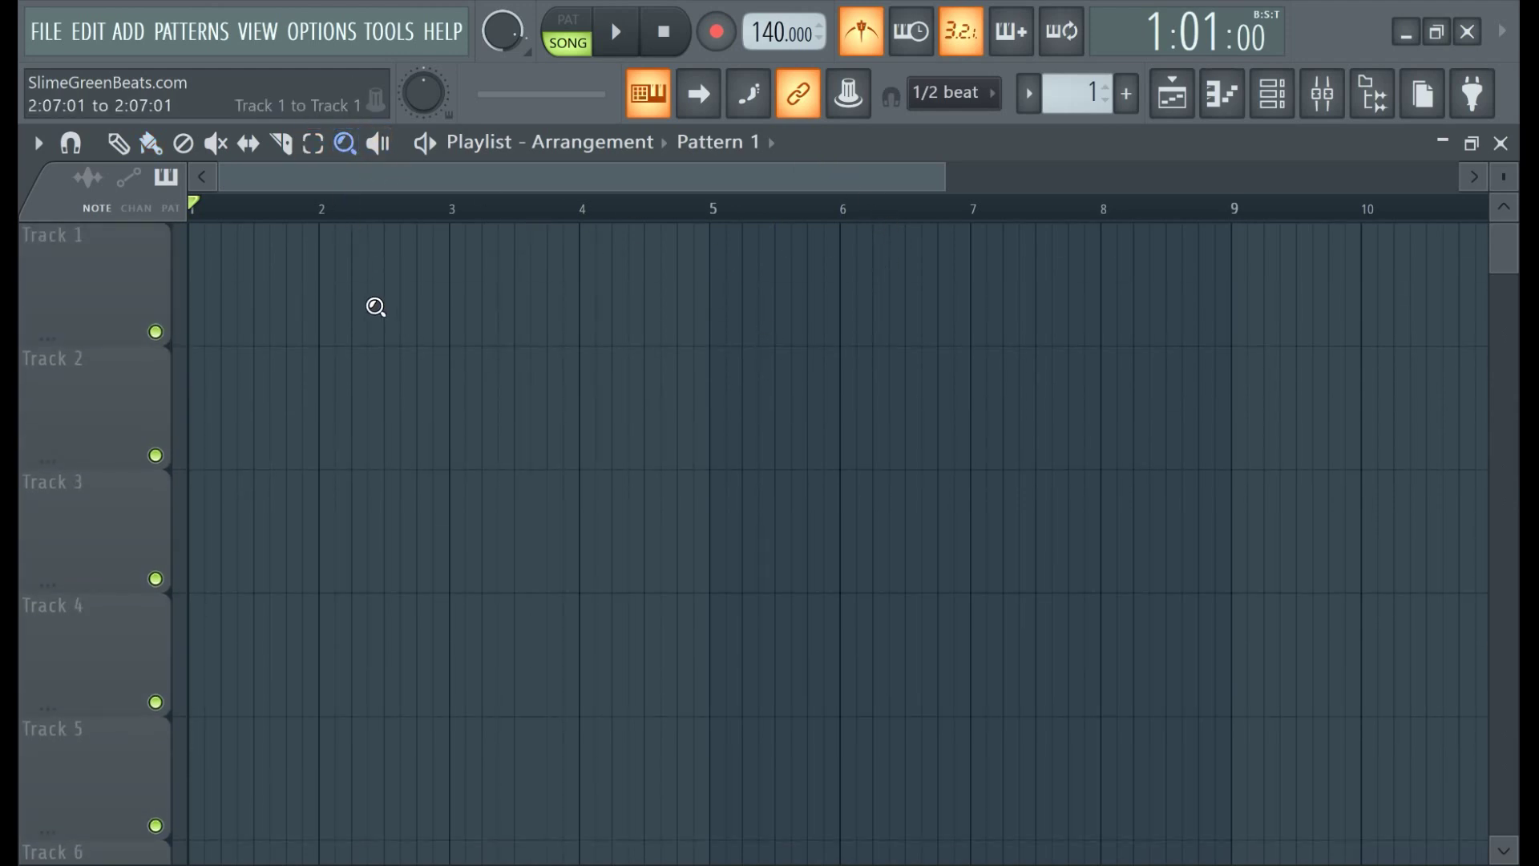
pyautogui.rightClick(375, 306)
pyautogui.click(118, 143)
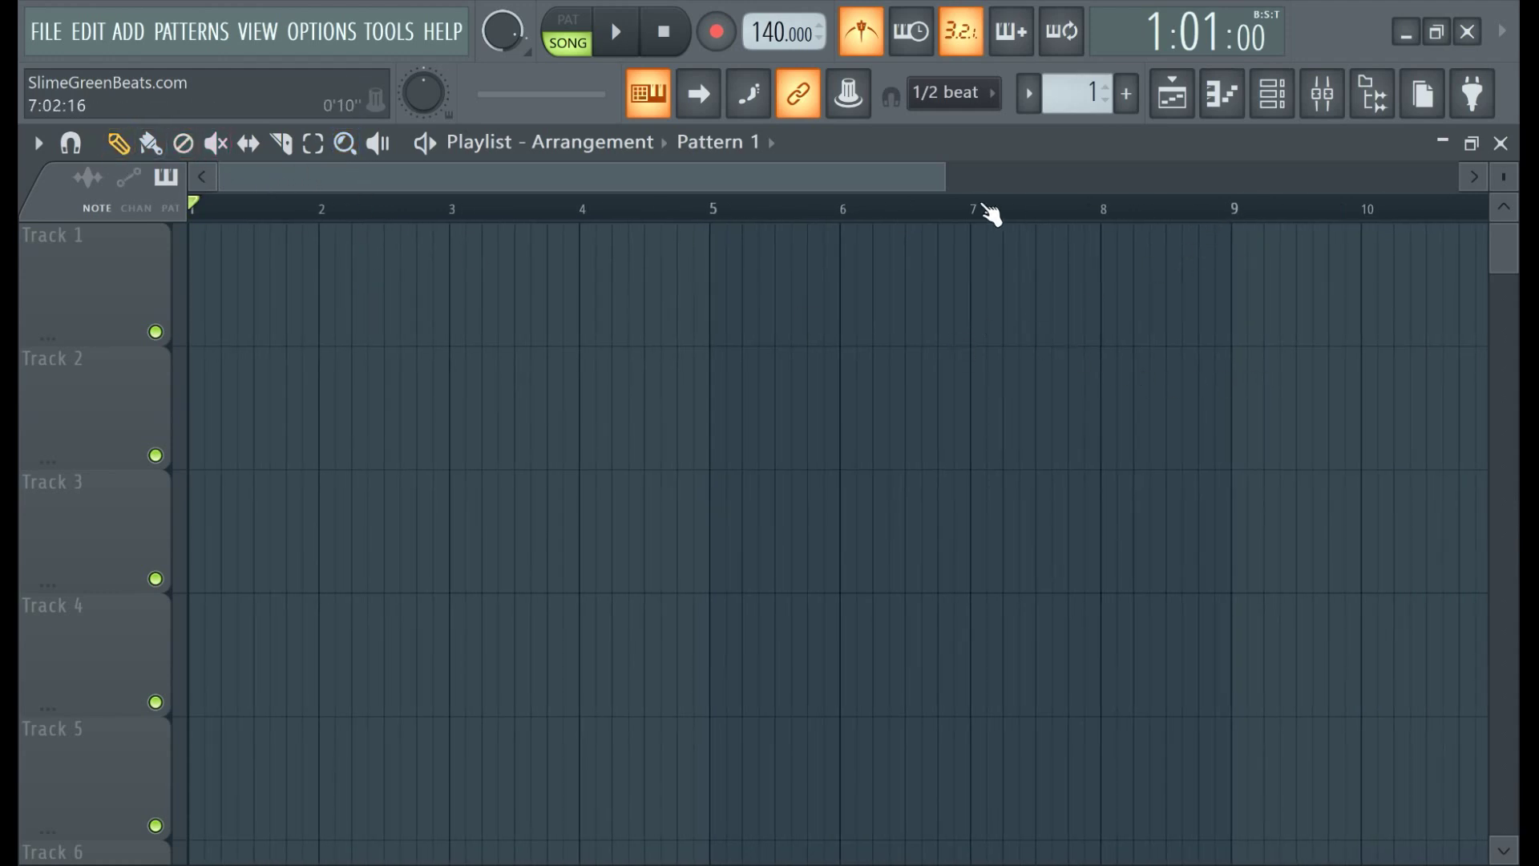
# Zoom the playlist out to show about 16 bars and reduce the track height until six tracks fit.
pyautogui.keyDown('ctrl'); pyautogui.scroll(2, 771, 384); pyautogui.keyUp('ctrl')
pyautogui.keyDown('ctrl'); pyautogui.scroll(-4, 646, 388); pyautogui.keyUp('ctrl')
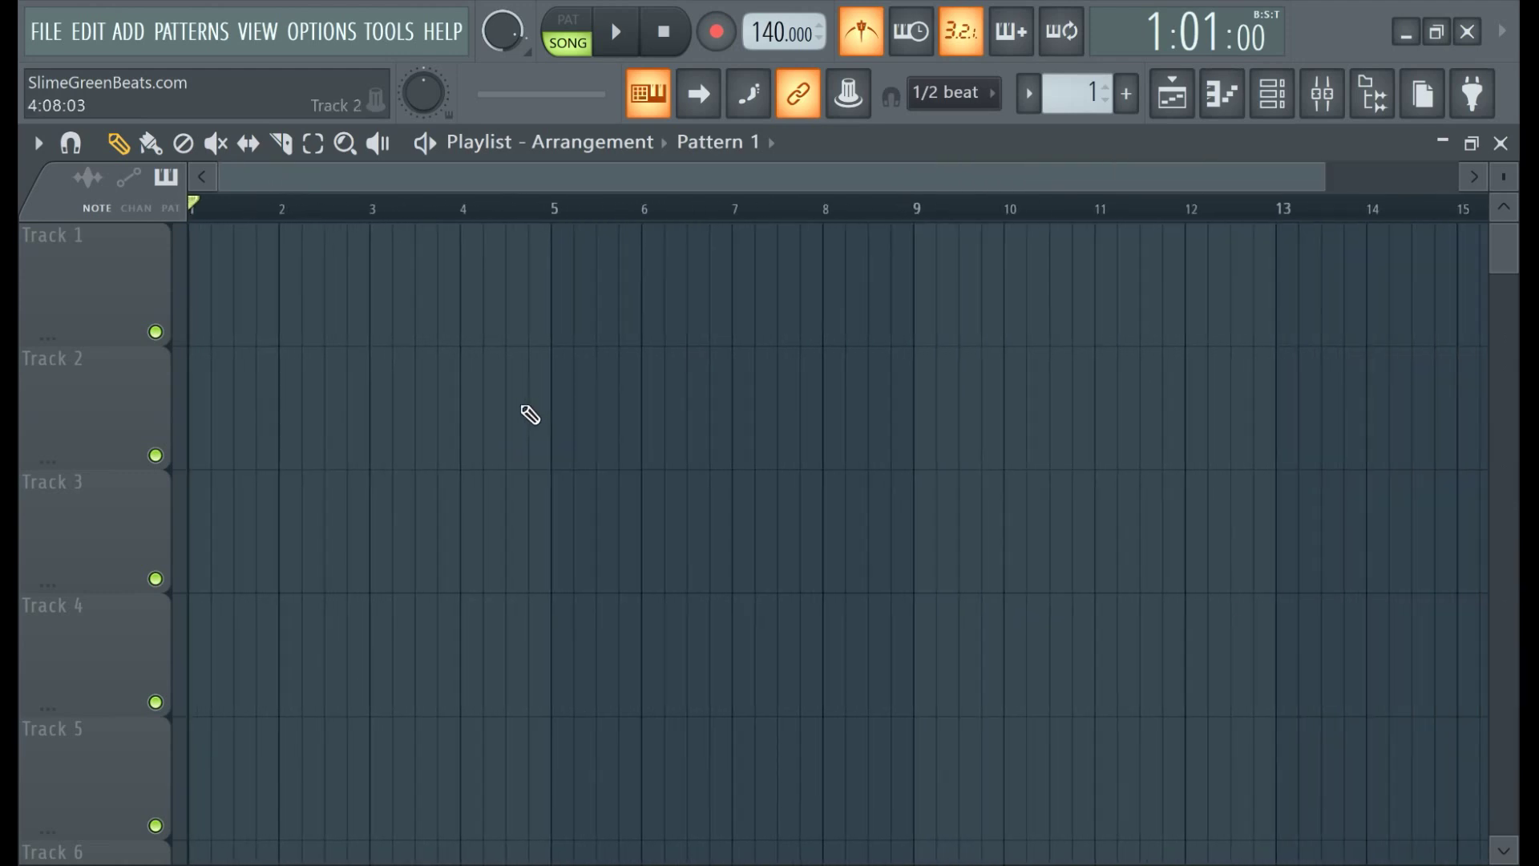
pyautogui.keyDown('ctrl'); pyautogui.scroll(-1, 537, 408); pyautogui.keyUp('ctrl')
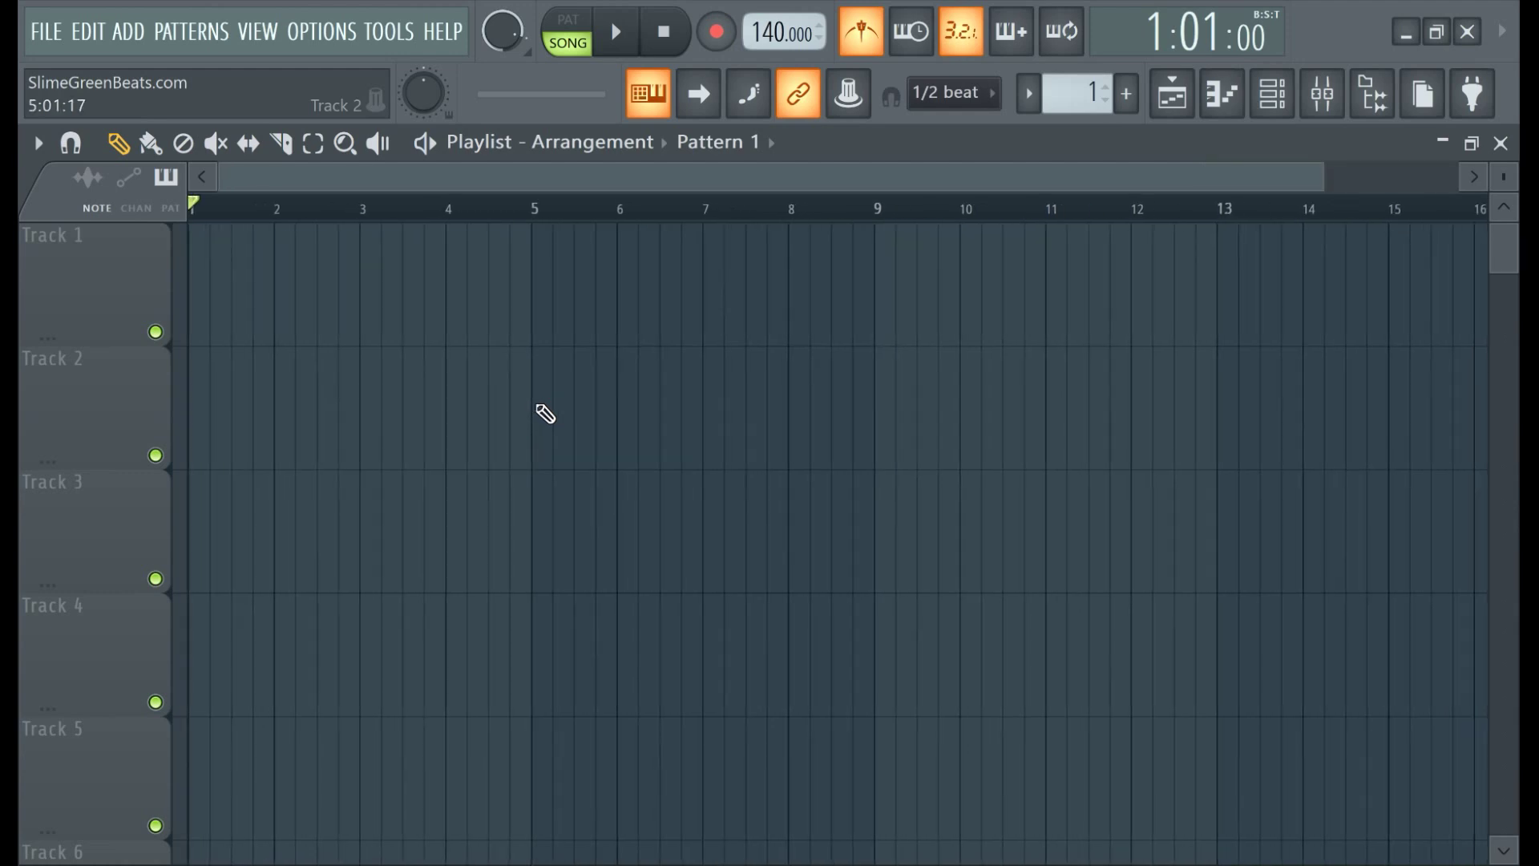
pyautogui.moveTo(1325, 173); pyautogui.dragTo(1044, 189)
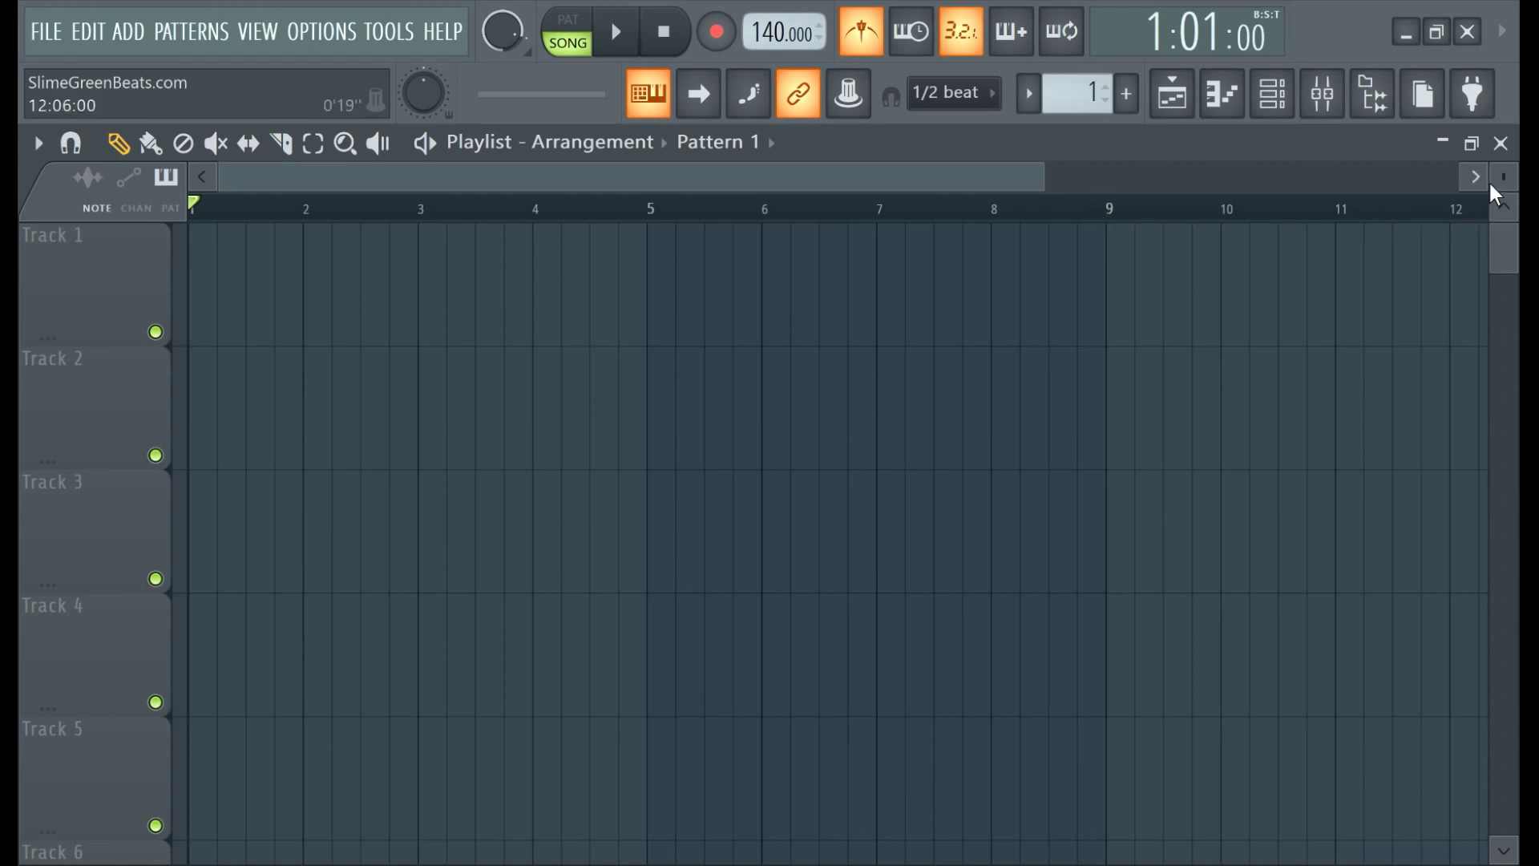
pyautogui.moveTo(1503, 176)
pyautogui.mouseDown()
pyautogui.moveTo(1503, 213)
pyautogui.moveTo(1504, 144)
pyautogui.moveTo(1504, 224)
pyautogui.moveTo(1504, 132)
pyautogui.moveTo(1504, 220)
pyautogui.moveTo(1504, 172)
pyautogui.mouseUp()
pyautogui.moveTo(1034, 175); pyautogui.dragTo(1302, 176)
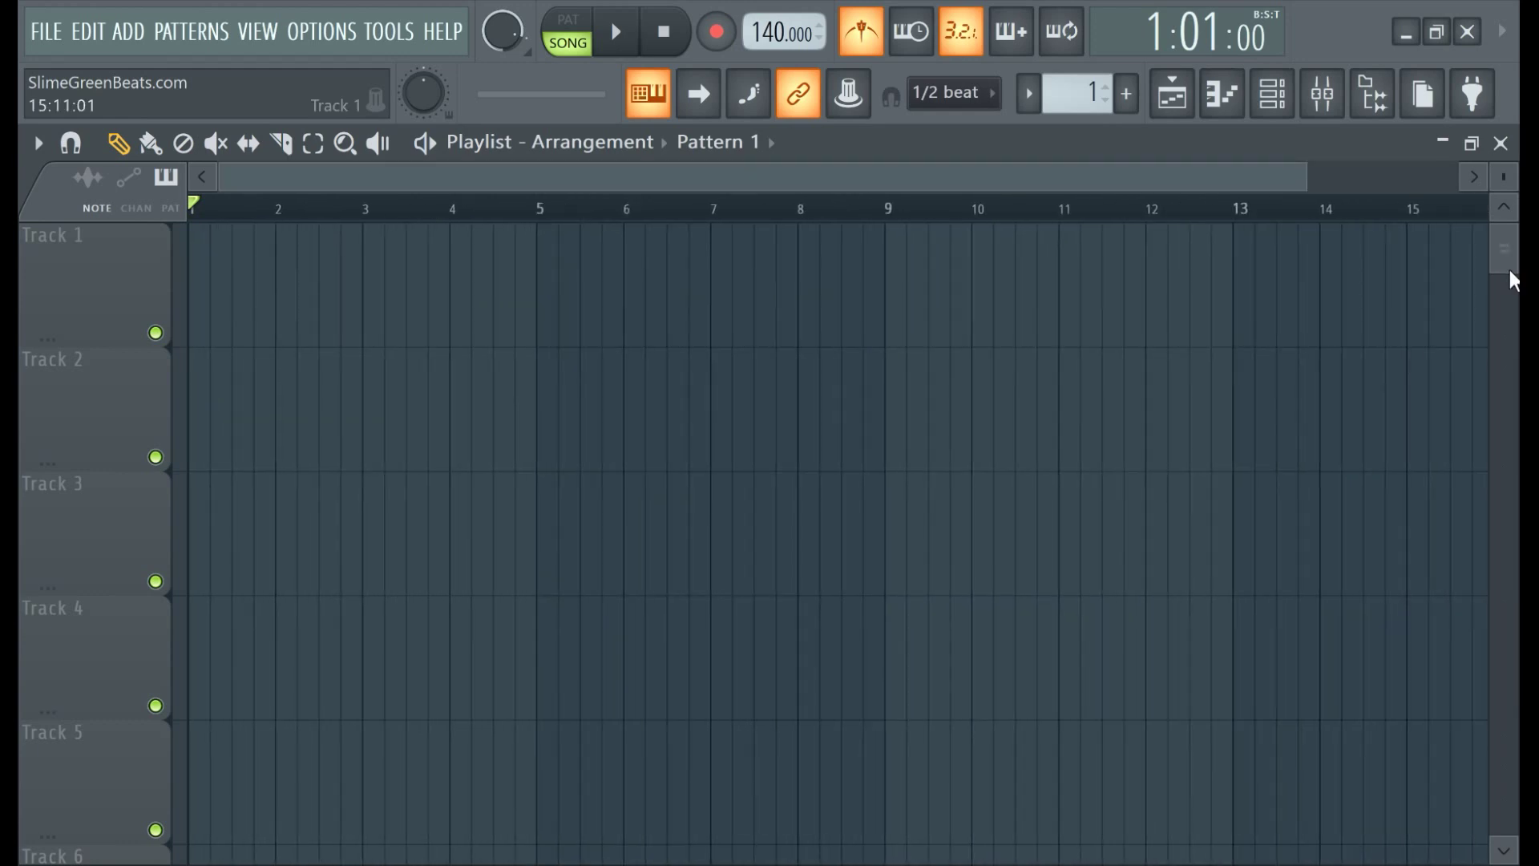
pyautogui.moveTo(1503, 177)
pyautogui.mouseDown()
pyautogui.moveTo(1504, 152)
pyautogui.moveTo(1504, 193)
pyautogui.mouseUp()
pyautogui.moveTo(1300, 176); pyautogui.dragTo(1375, 201)
pyautogui.moveTo(1504, 176); pyautogui.dragTo(1504, 160)
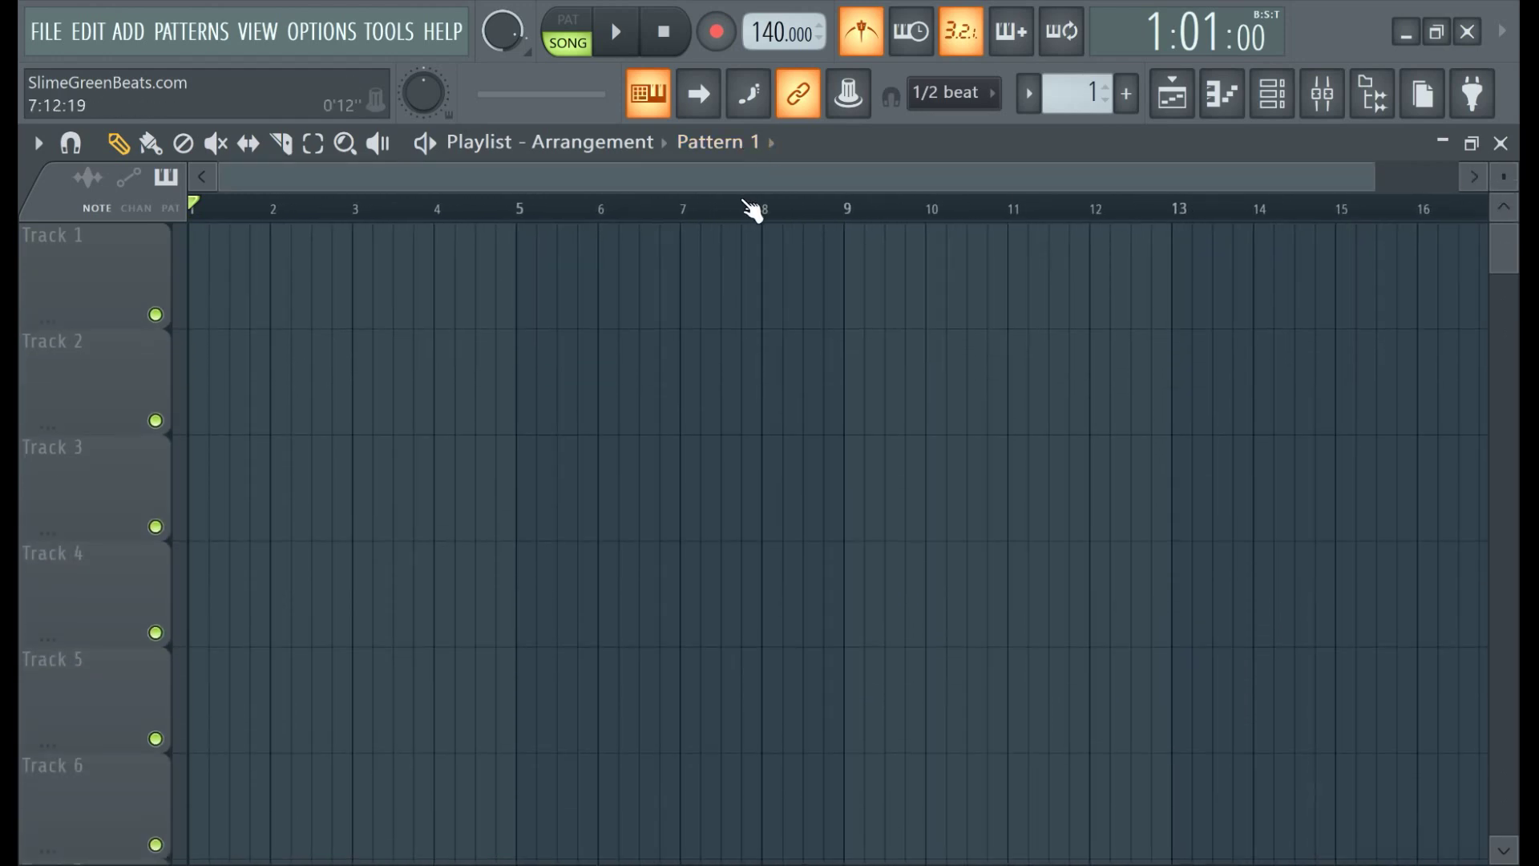